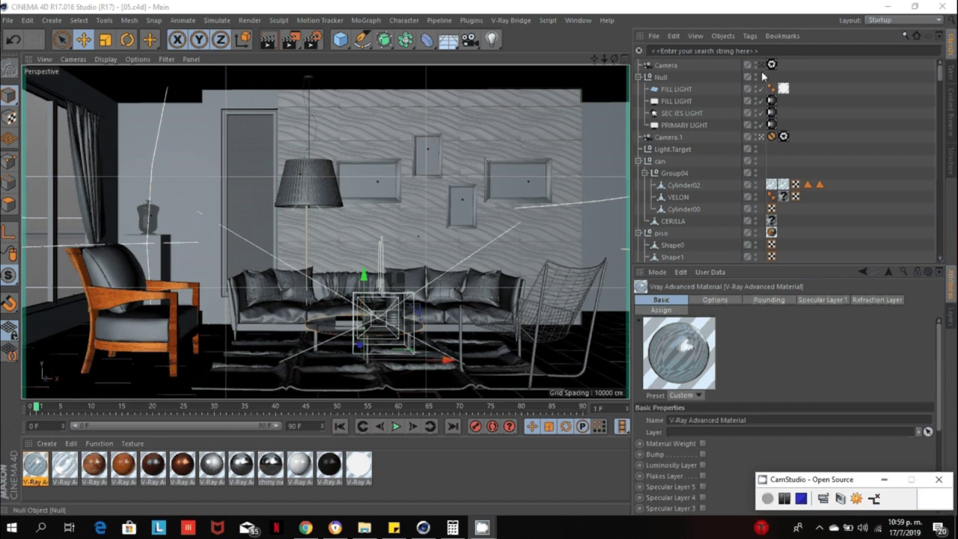
# Leave the scene camera's view, face the sofa in the viewport, and create a new V-Ray Advanced Material
pyautogui.click(768, 65)
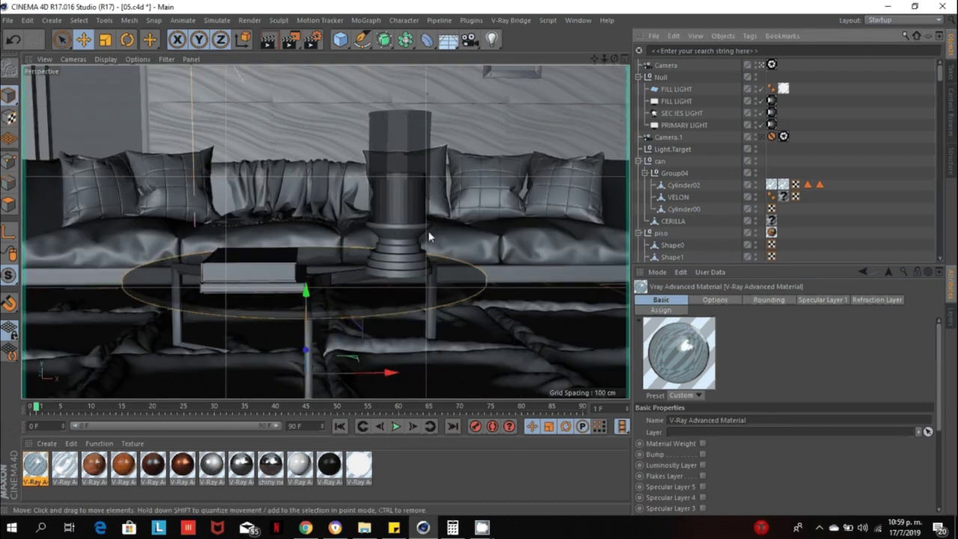
pyautogui.keyDown('alt'); pyautogui.moveTo(410, 244); pyautogui.dragTo(268, 325); pyautogui.keyUp('alt')
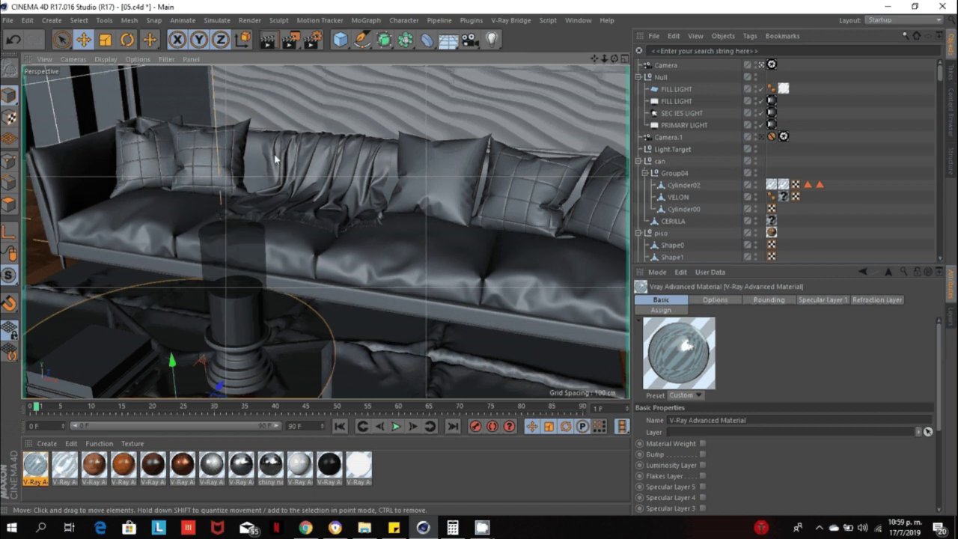
pyautogui.click(46, 443)
pyautogui.moveTo(131, 360)
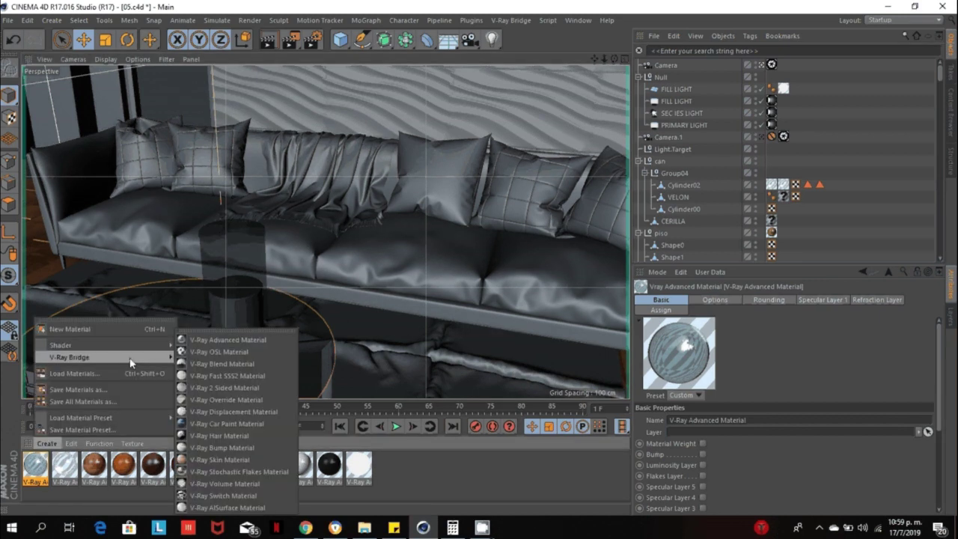
pyautogui.click(217, 341)
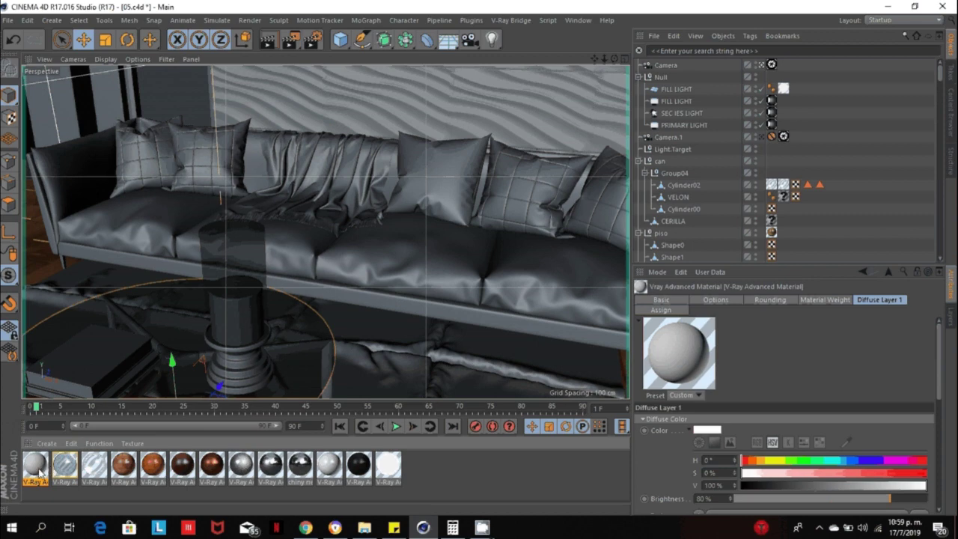
# Open the new V-Ray Advanced Material for editing and show its preview in a separate window over the viewport
pyautogui.doubleClick(39, 472)
pyautogui.moveTo(377, 81); pyautogui.dragTo(712, 41)
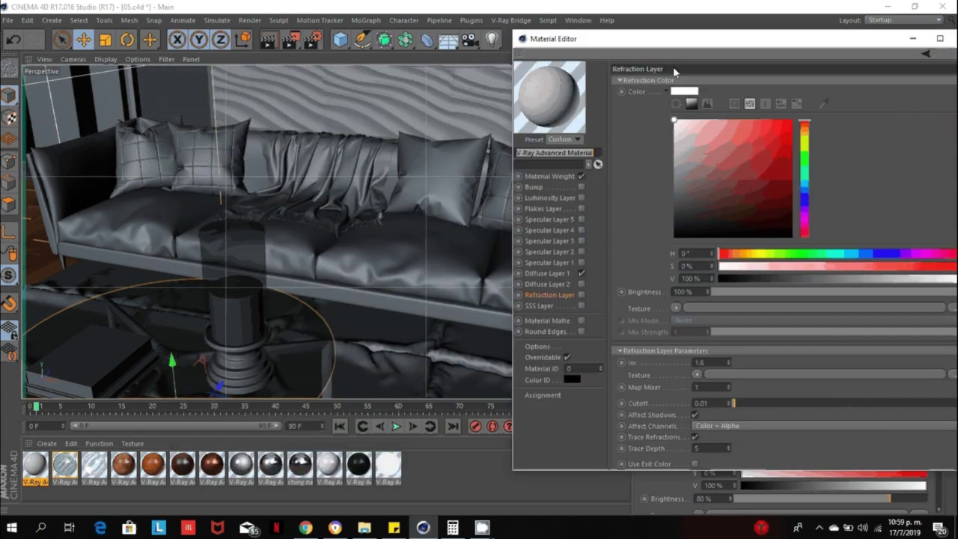
pyautogui.rightClick(550, 80)
pyautogui.click(573, 100)
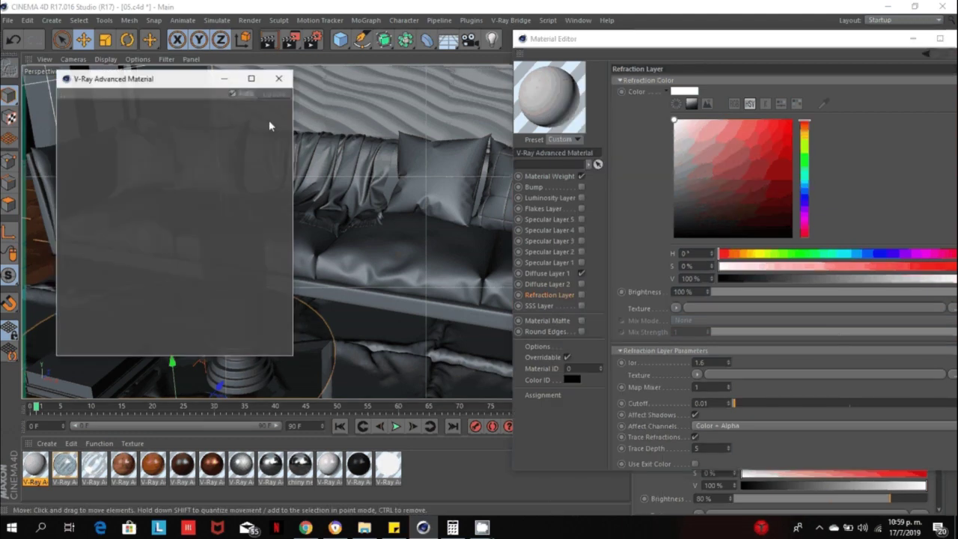
pyautogui.moveTo(182, 81); pyautogui.dragTo(130, 98)
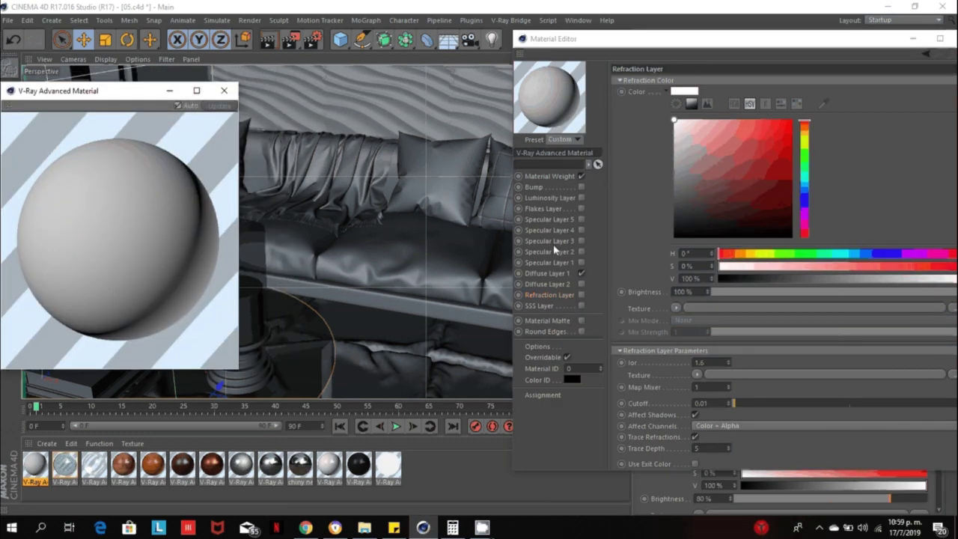
# Disable the material's Material Weight and Overridable options
pyautogui.click(580, 177)
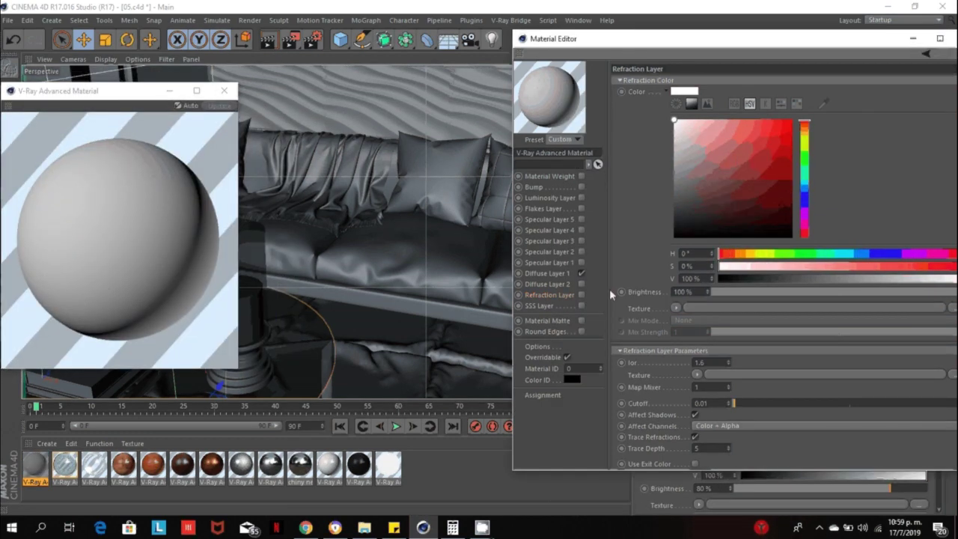
pyautogui.click(568, 356)
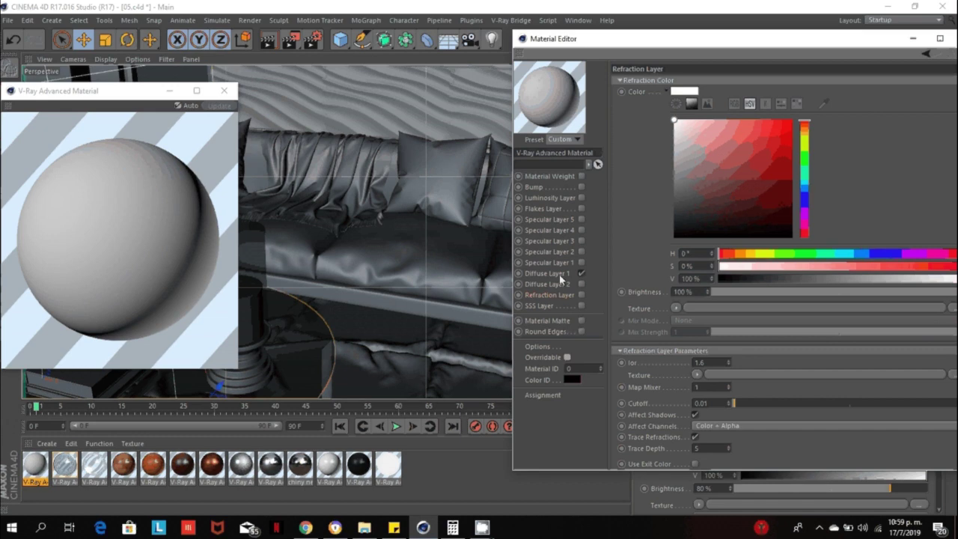
# Assign a Layer shader to the Diffuse Layer 1 color texture and add a Fresnel shader inside it
pyautogui.click(559, 274)
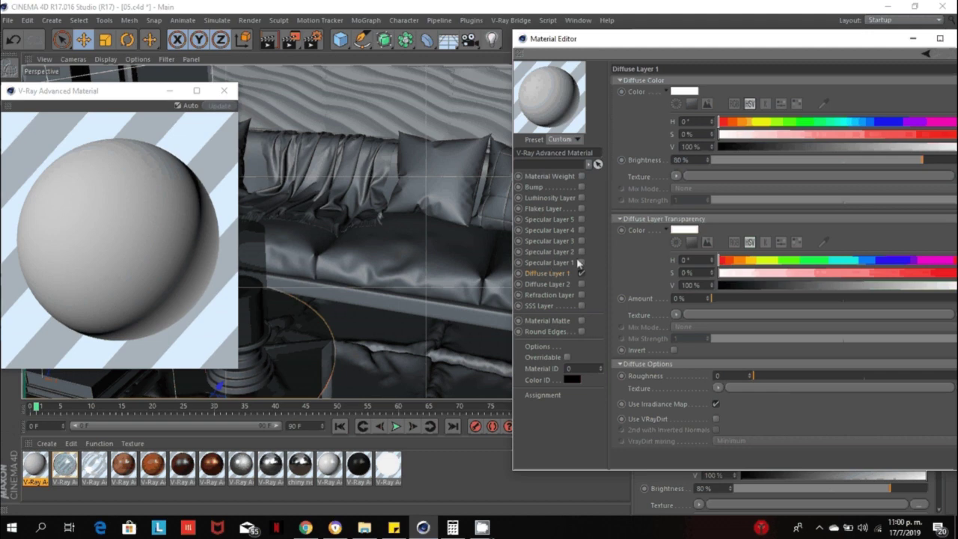
pyautogui.click(677, 177)
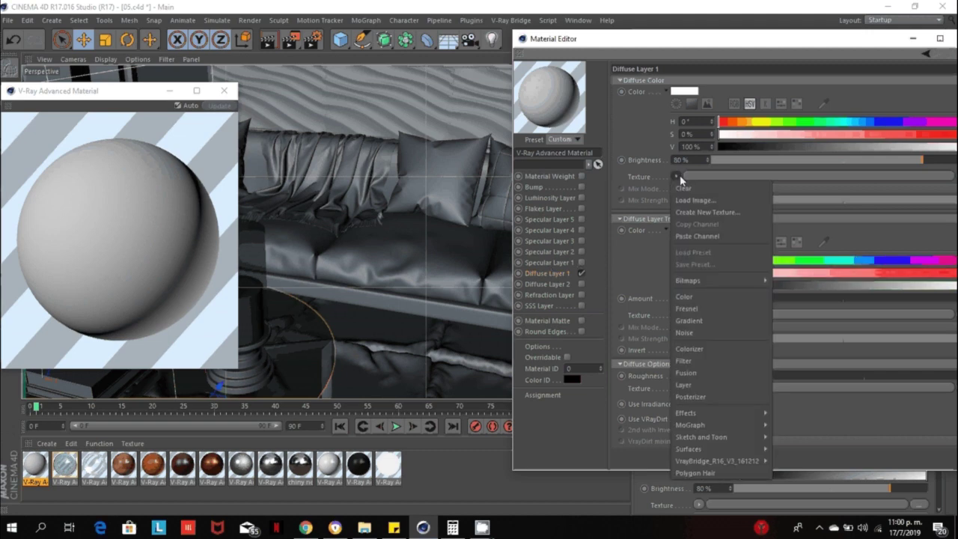
pyautogui.click(751, 386)
pyautogui.click(729, 222)
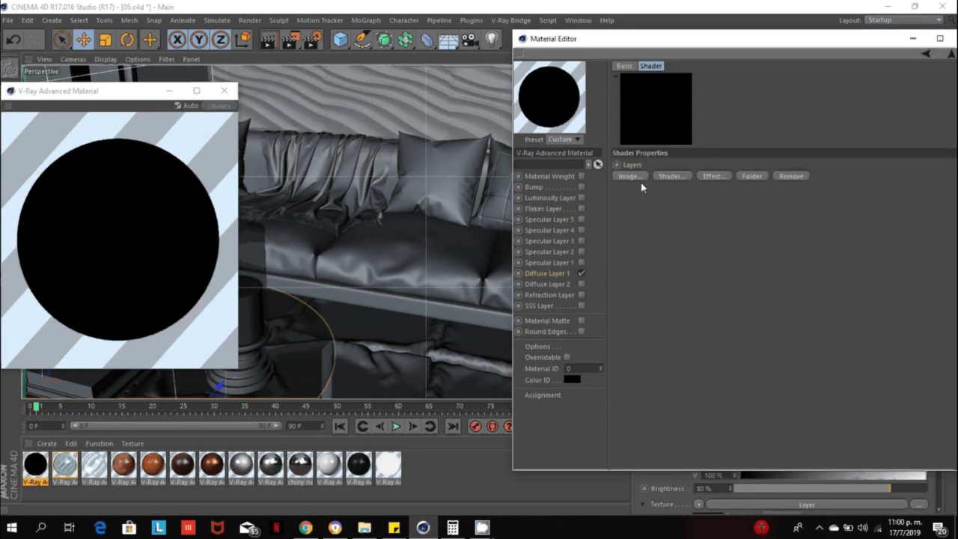
pyautogui.click(667, 175)
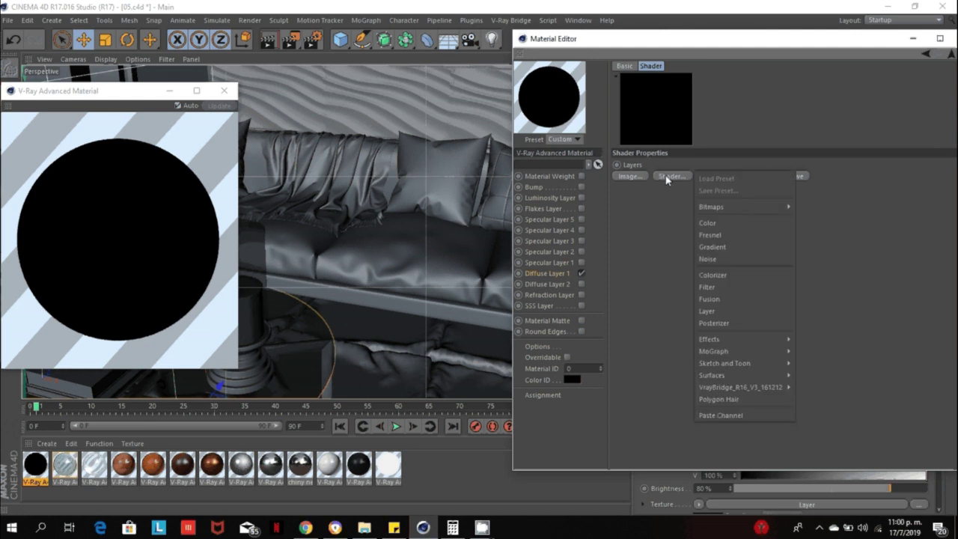
pyautogui.click(747, 241)
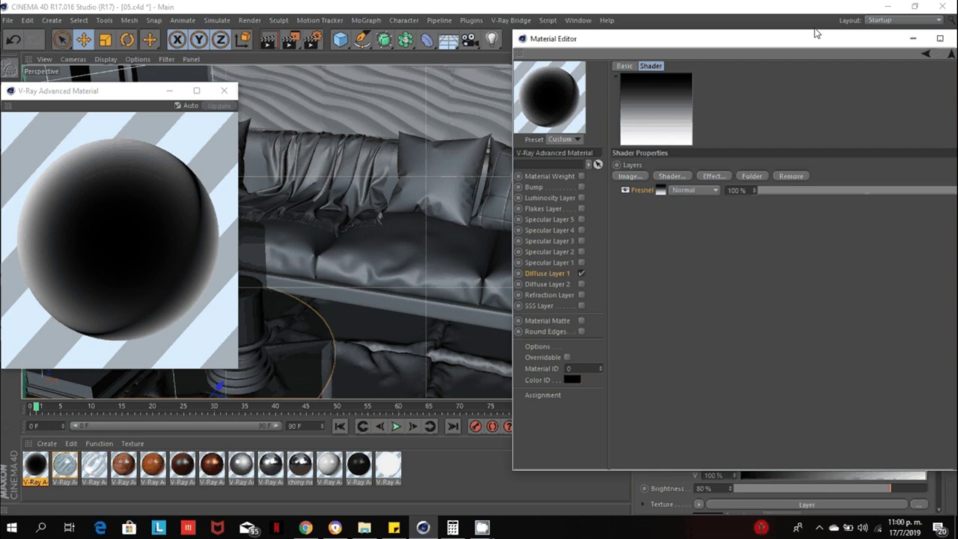
# Apply the new Fresnel material to the Cloth_Shape058 object in the SOFA group
pyautogui.moveTo(815, 33); pyautogui.dragTo(703, 261)
pyautogui.click(403, 268)
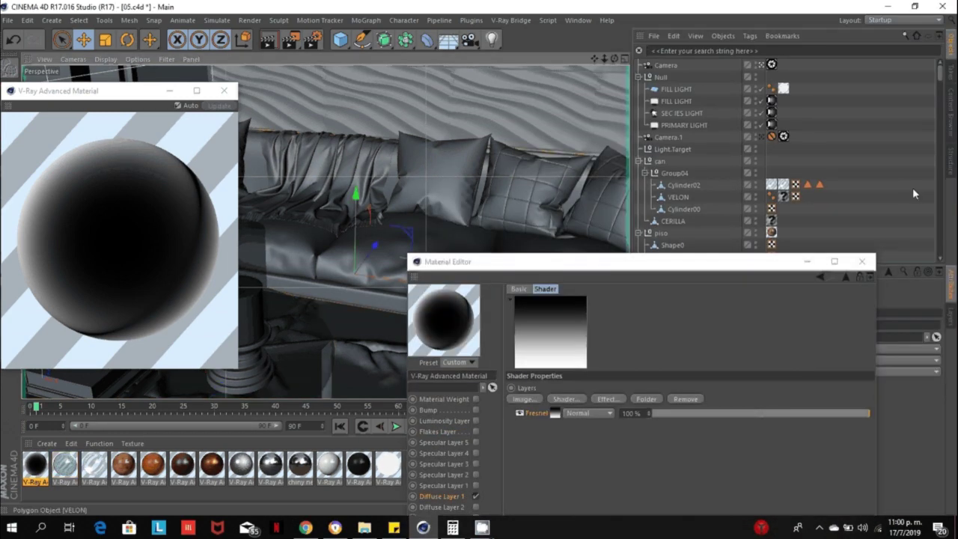
pyautogui.scroll(-10, 838, 197)
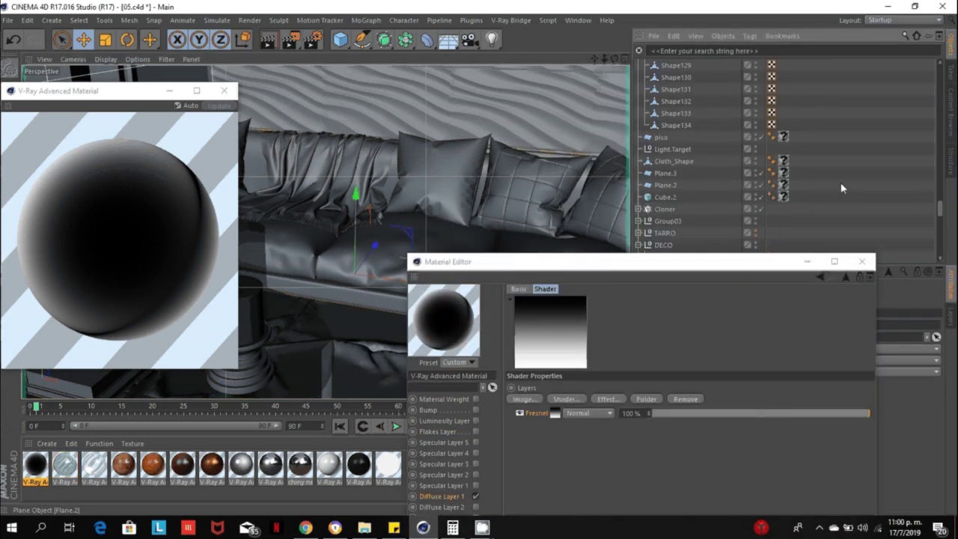
pyautogui.scroll(-5, 842, 187)
pyautogui.moveTo(474, 320); pyautogui.dragTo(712, 177)
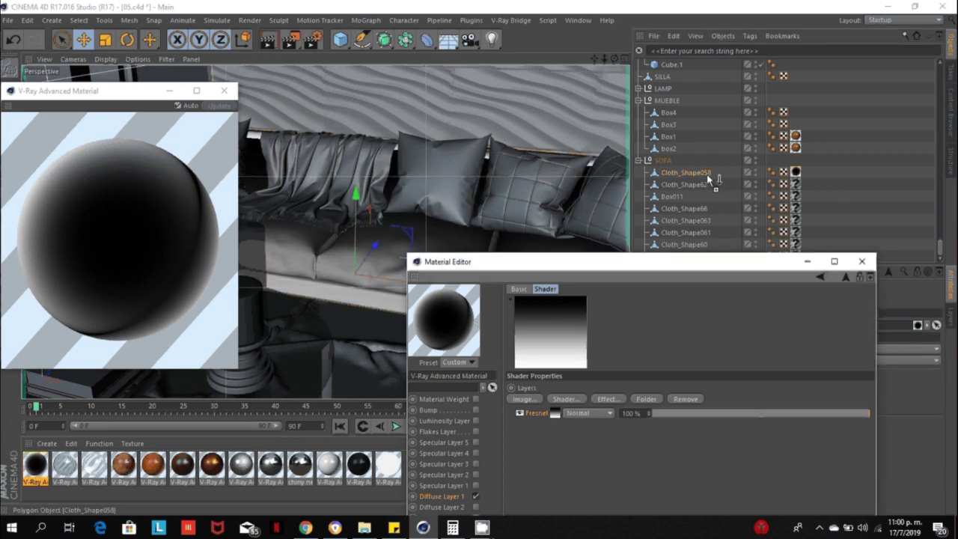
# Frame the end of the sofa in the viewport and restart the V-Ray render with region rendering turned off
pyautogui.moveTo(806, 260); pyautogui.dragTo(835, 206)
pyautogui.scroll(-3, 337, 194)
pyautogui.keyDown('alt'); pyautogui.moveTo(336, 194); pyautogui.dragTo(289, 179, button='middle'); pyautogui.keyUp('alt')
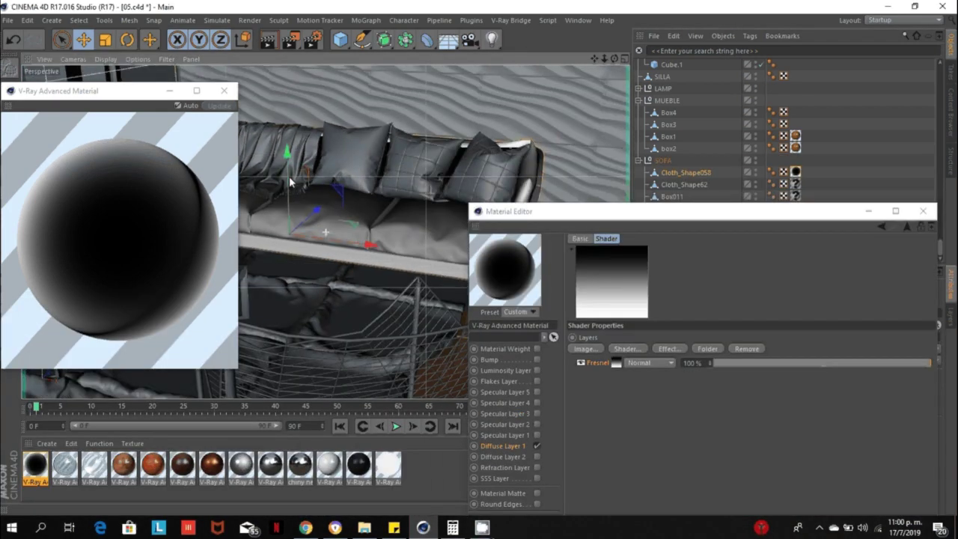
pyautogui.keyDown('alt'); pyautogui.moveTo(289, 178); pyautogui.dragTo(236, 207); pyautogui.keyUp('alt')
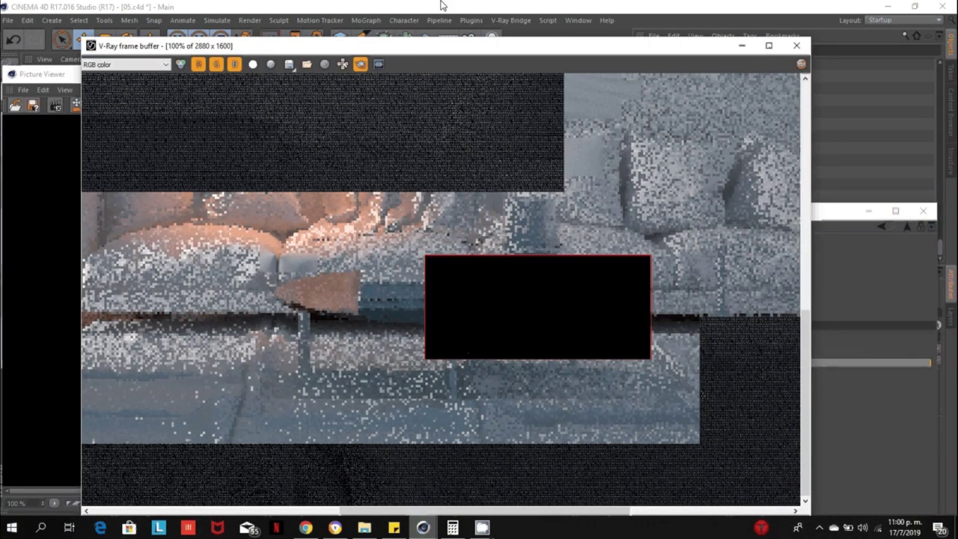
pyautogui.click(362, 66)
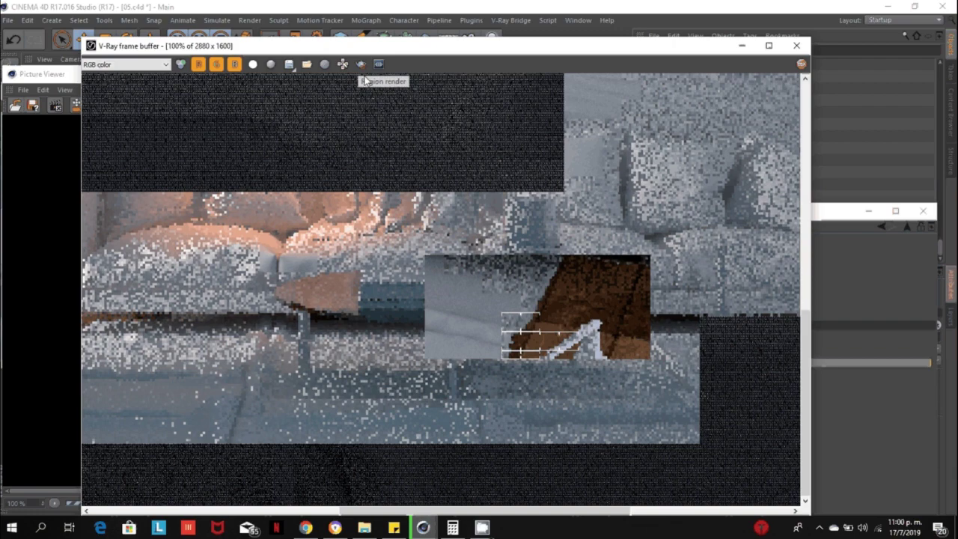
pyautogui.click(796, 45)
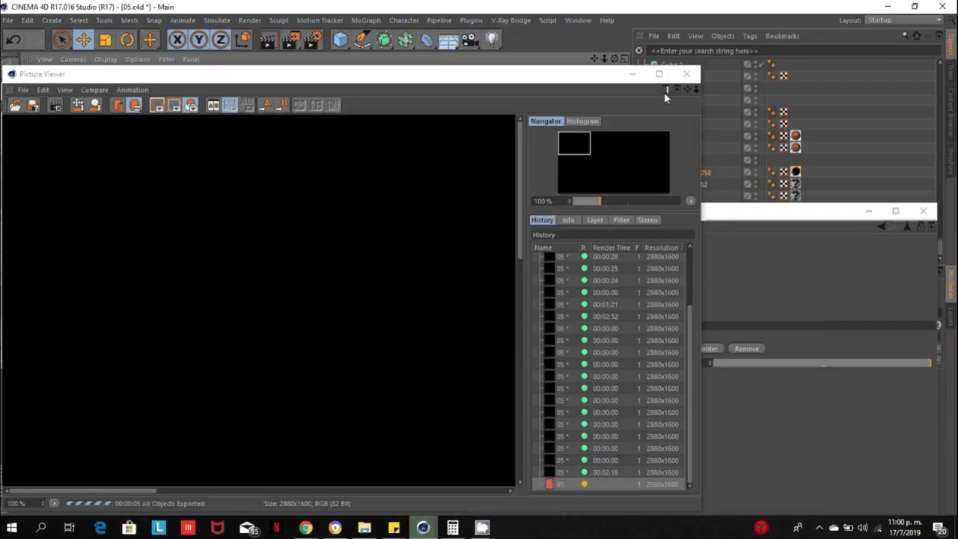
pyautogui.click(496, 307)
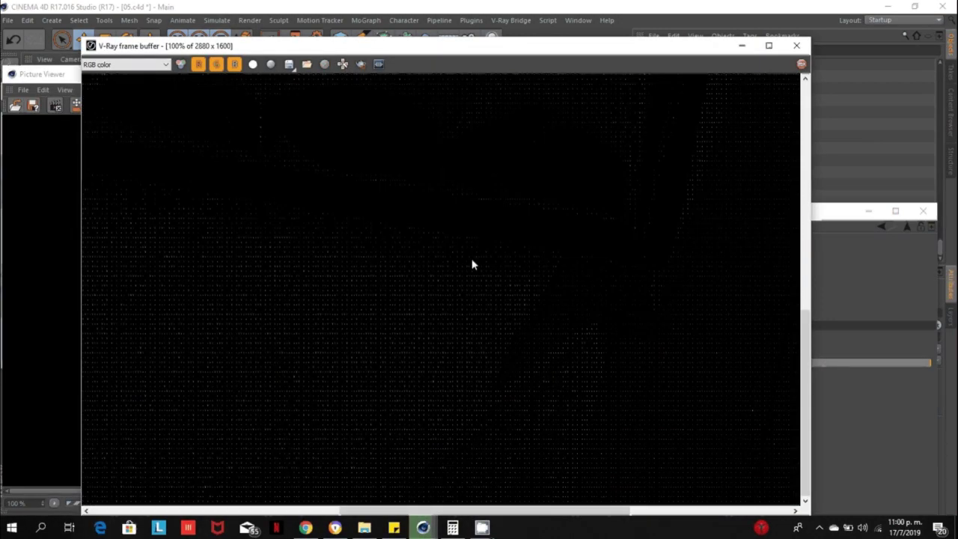
# Enable region rendering, draw a region around the sofa's end cushions and armrest, and restart the render
pyautogui.scroll(-1, 468, 253)
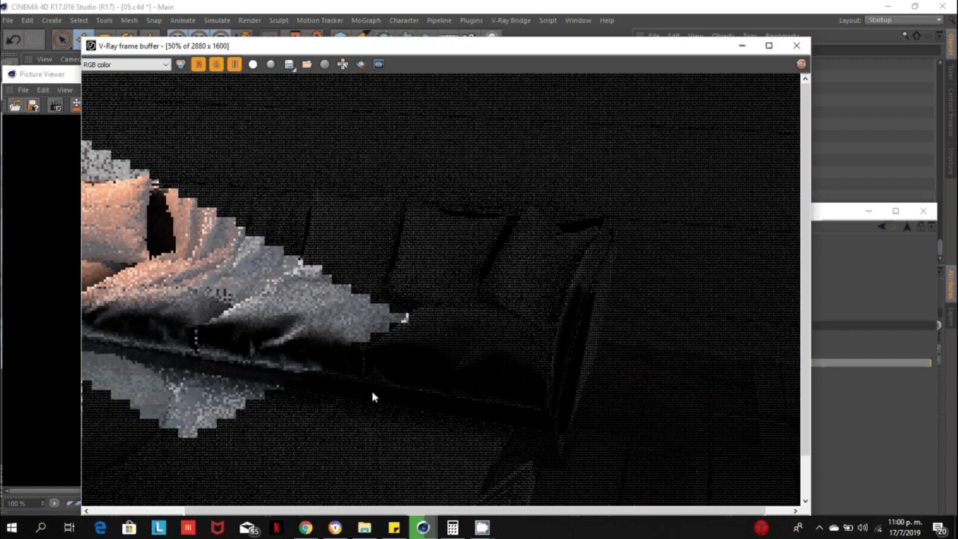
pyautogui.click(361, 63)
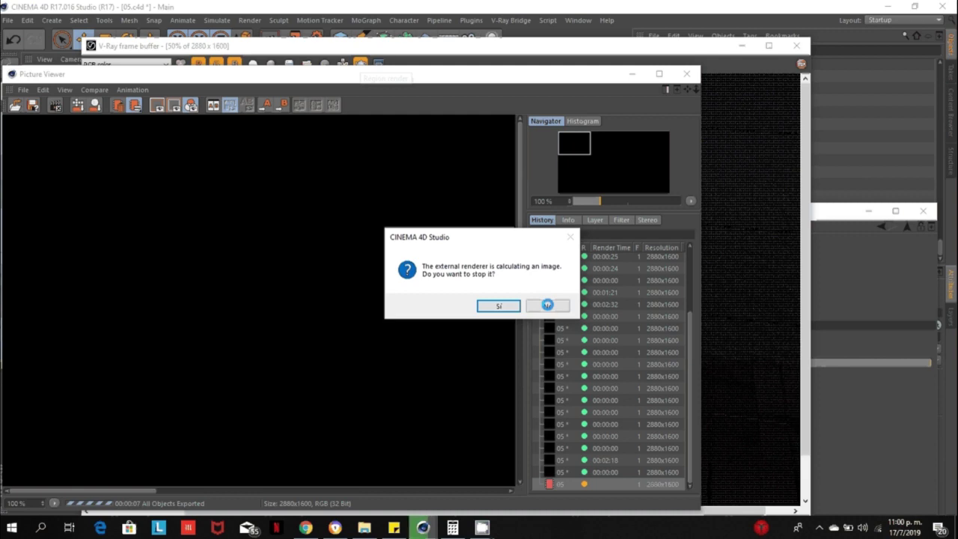
pyautogui.click(535, 303)
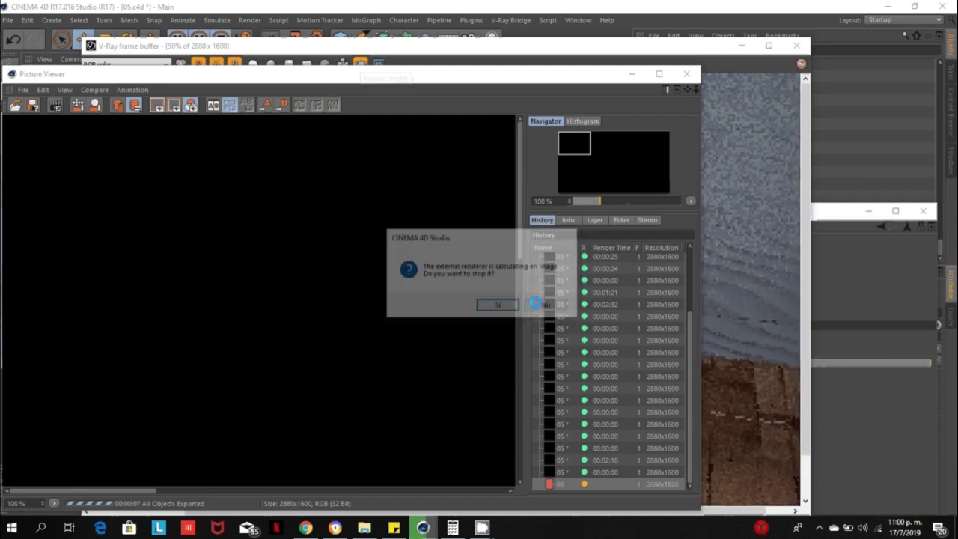
pyautogui.click(515, 55)
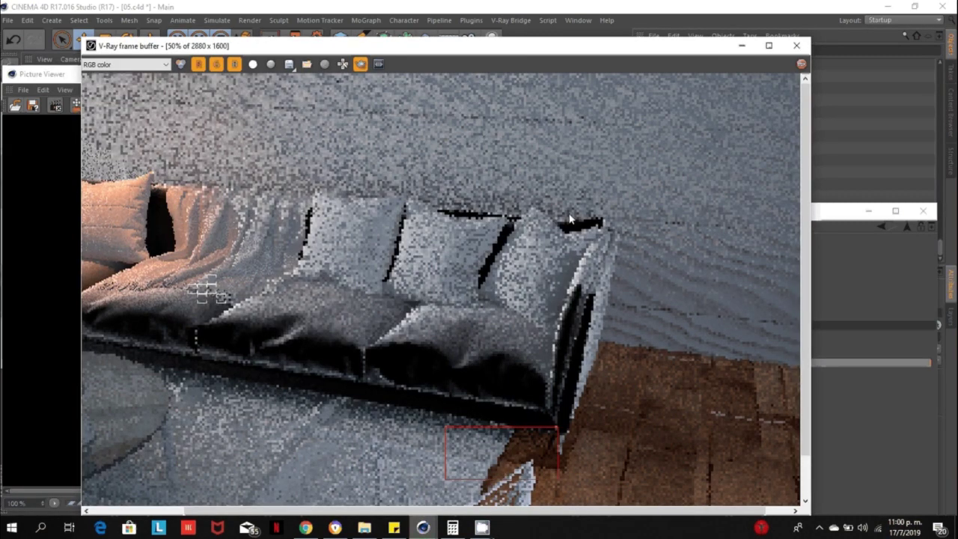
pyautogui.moveTo(599, 270); pyautogui.dragTo(395, 462)
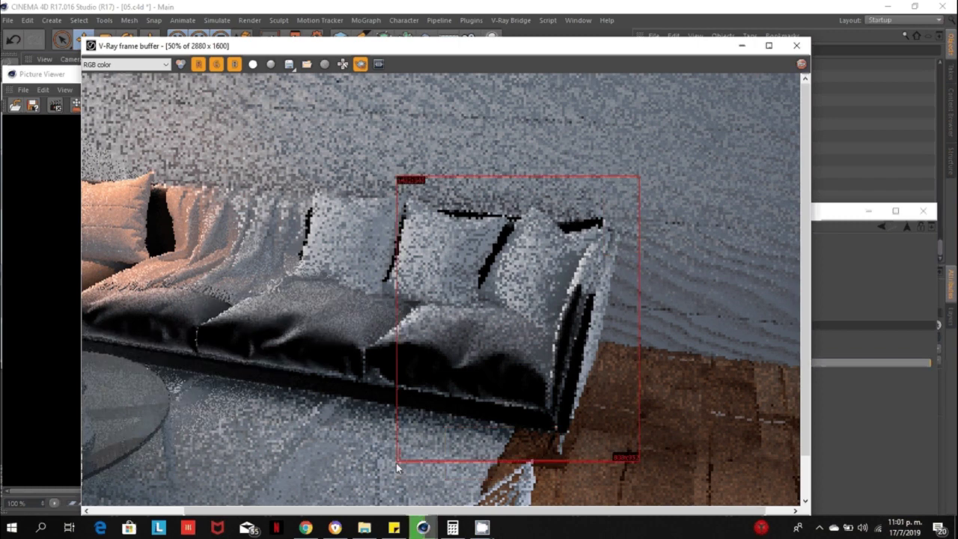
pyautogui.hotkey('shift', 'r')
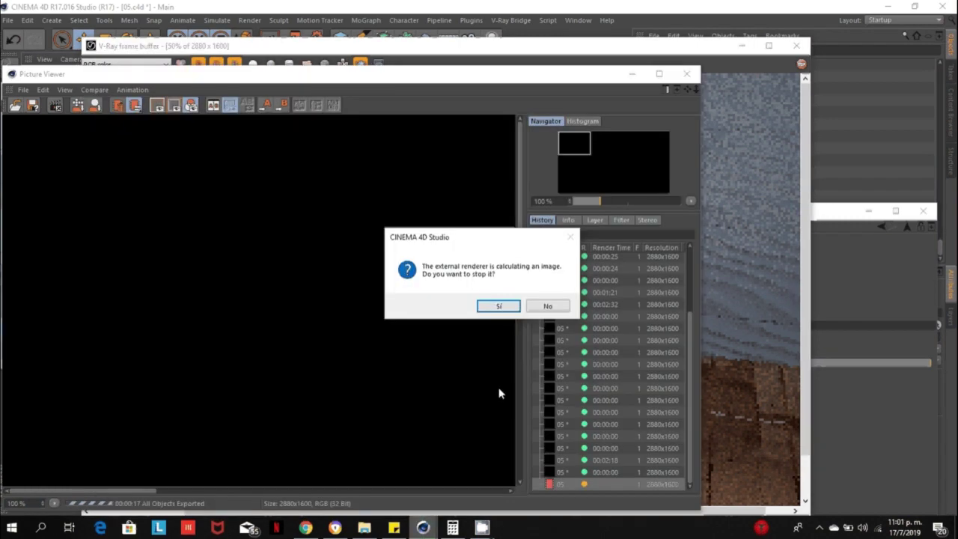
pyautogui.click(501, 305)
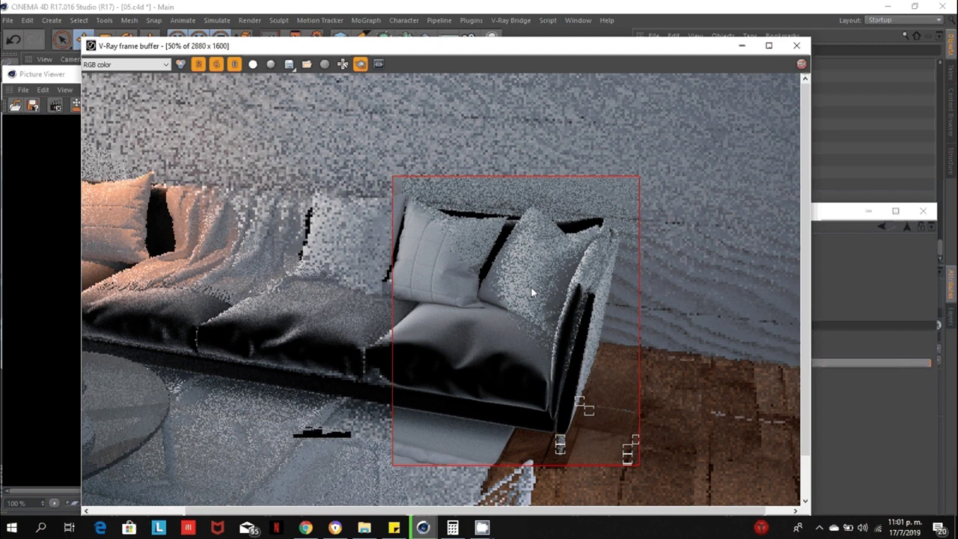
# Close the V-Ray frame buffer and the Picture Viewer
pyautogui.click(927, 46)
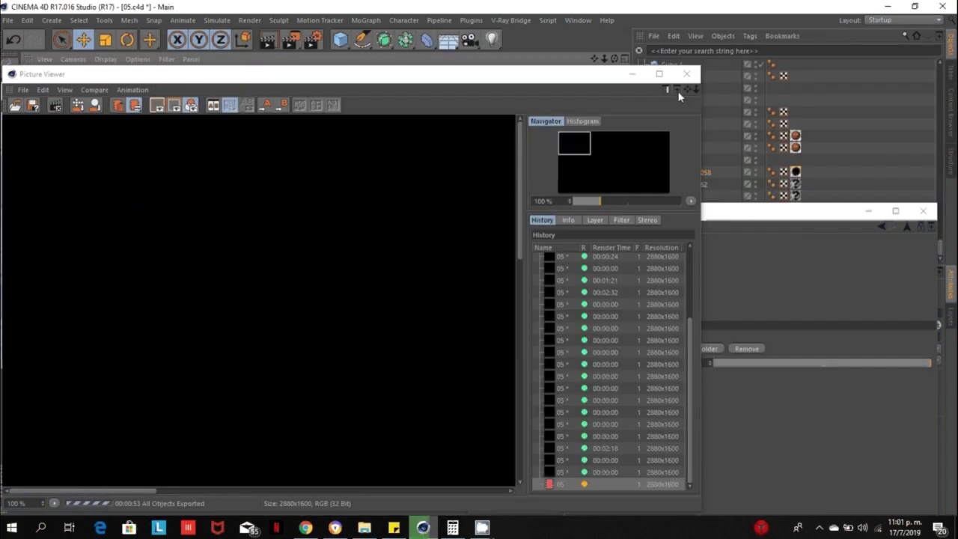
pyautogui.click(685, 76)
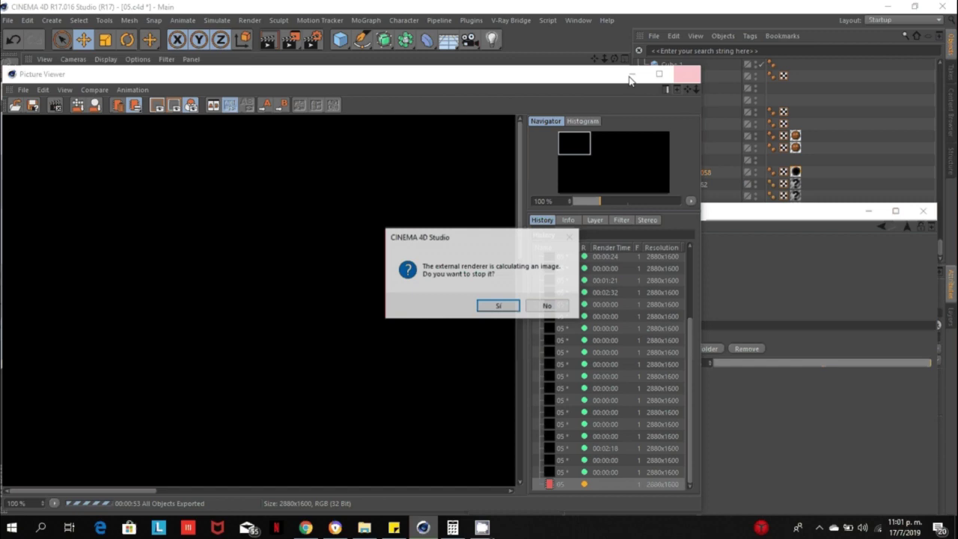
pyautogui.click(527, 308)
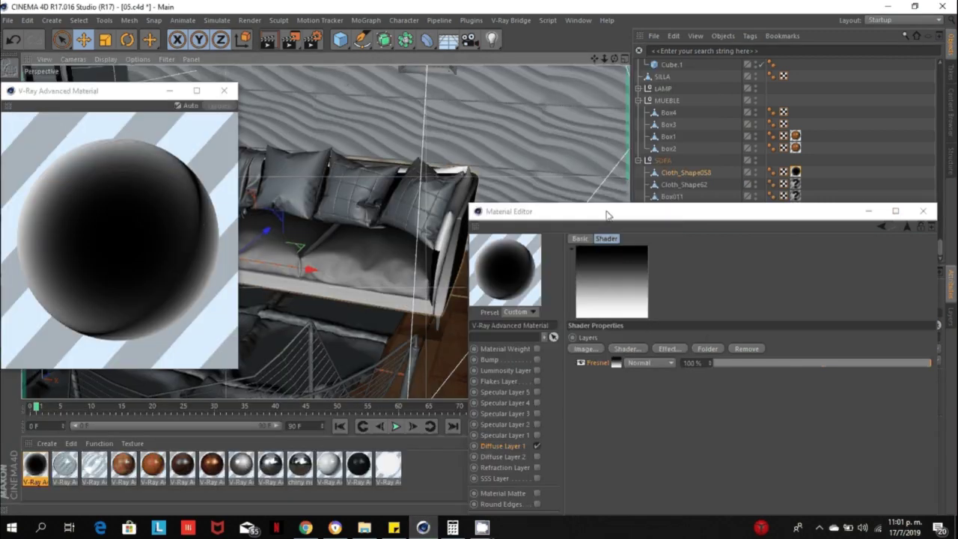
# Add the image vintage-brown-fabric-texture-hd as a layer in the diffuse Layer shader without copying it to the project location
pyautogui.moveTo(607, 214); pyautogui.dragTo(689, 66)
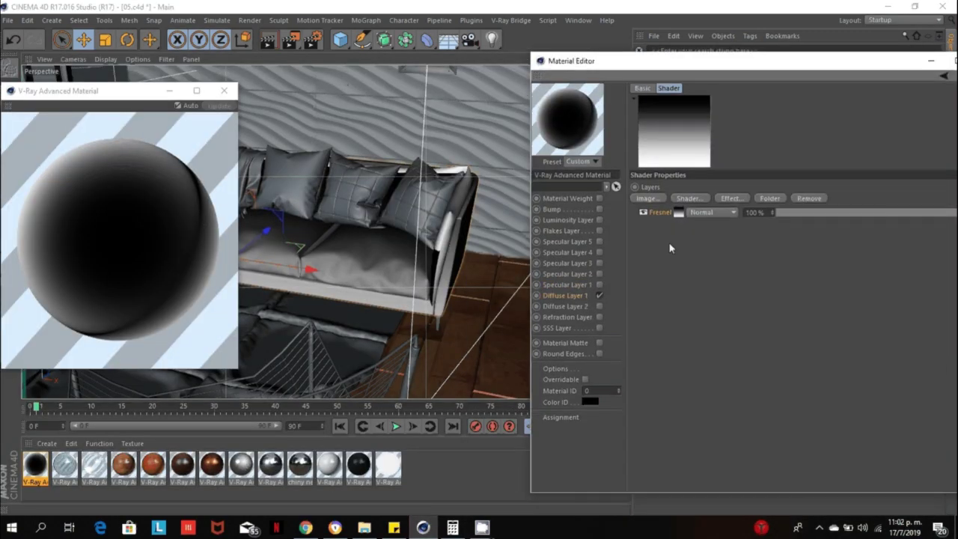
pyautogui.click(648, 199)
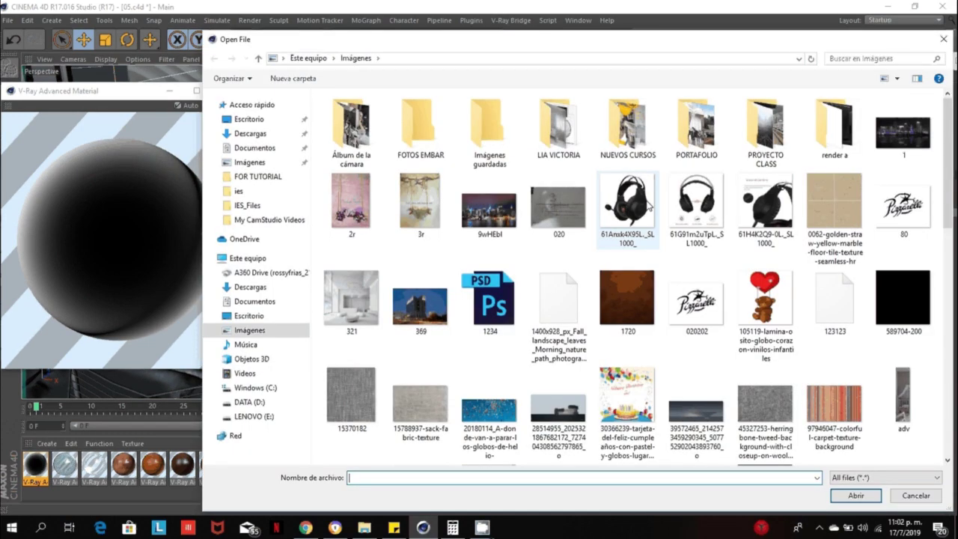
pyautogui.click(856, 376)
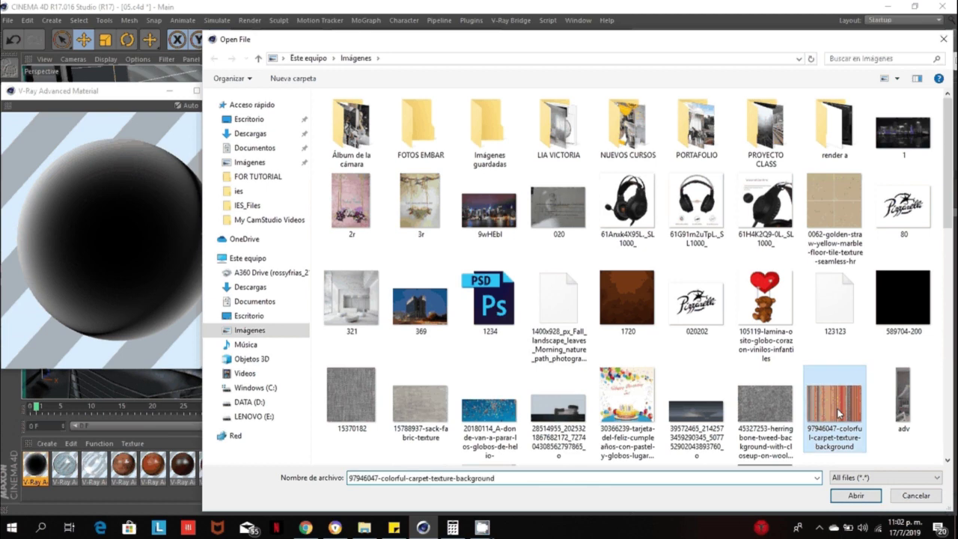
pyautogui.click(420, 412)
pyautogui.click(359, 403)
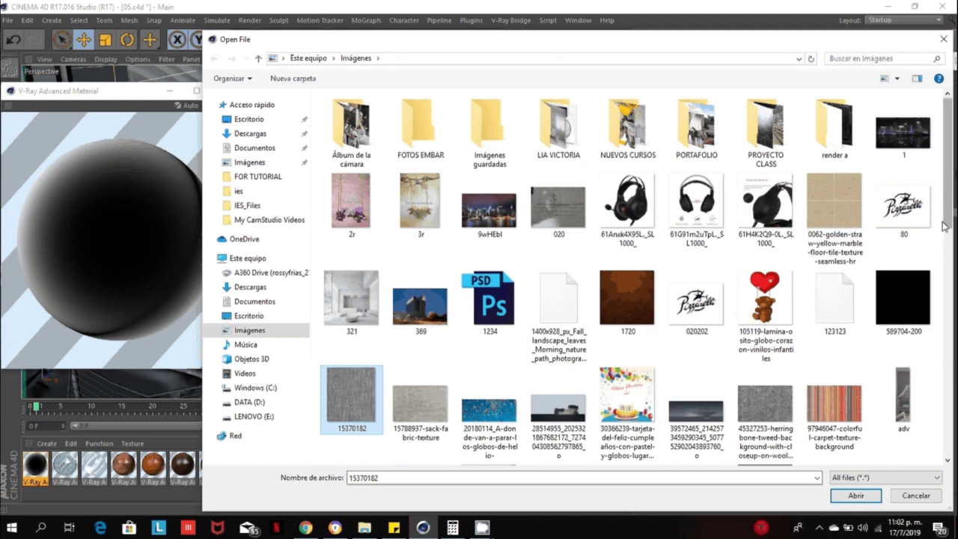
pyautogui.moveTo(944, 226); pyautogui.dragTo(927, 457)
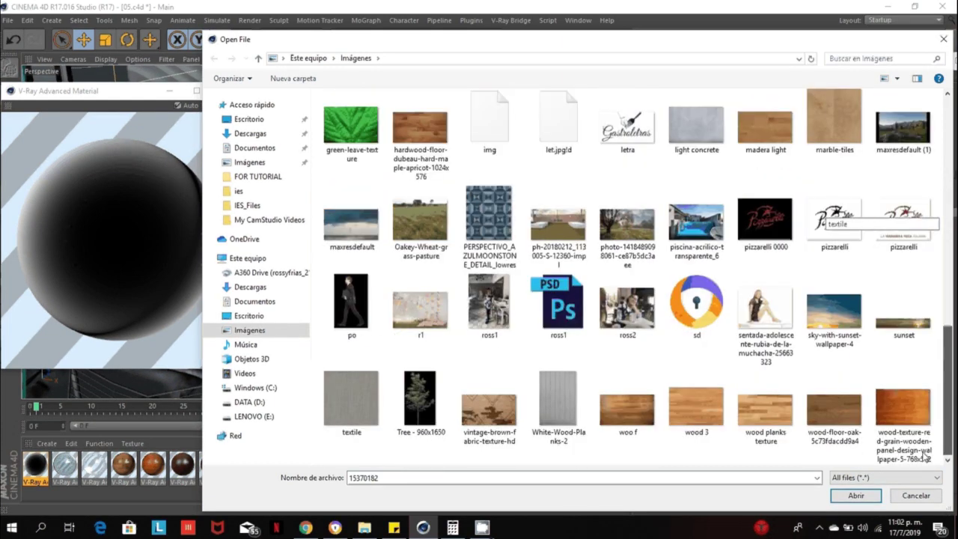
pyautogui.click(489, 408)
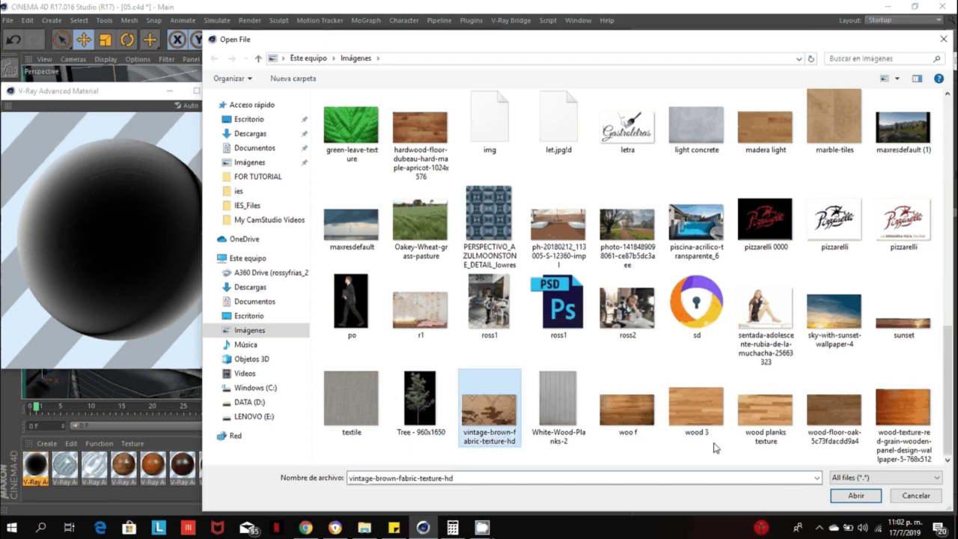
pyautogui.click(839, 498)
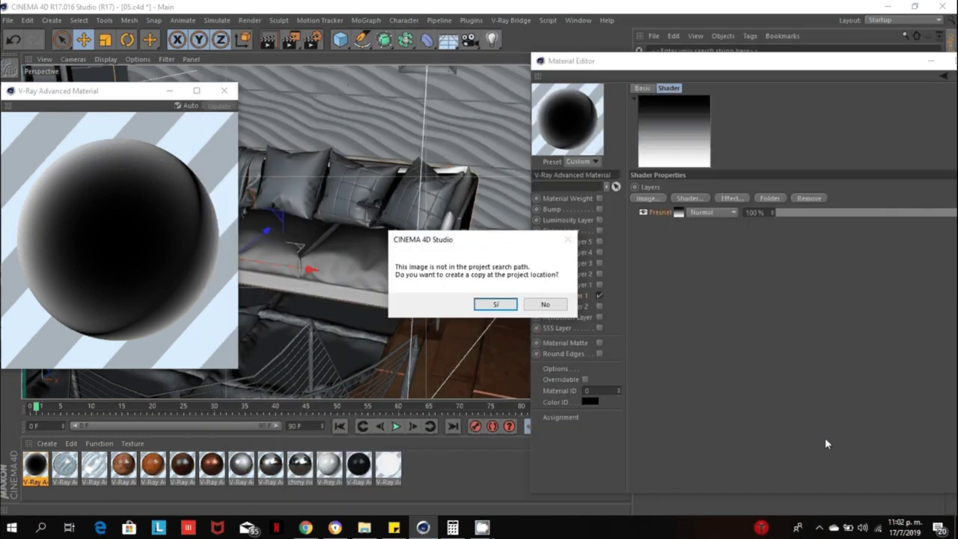
pyautogui.click(542, 303)
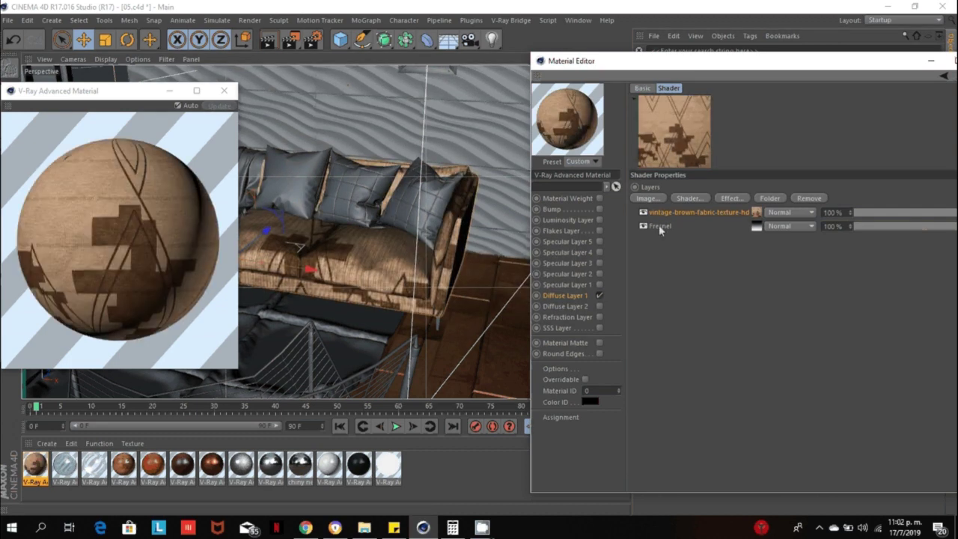
# Move the Fresnel layer above the fabric image layer, blend it with Multiply and reduce its strength to 59%
pyautogui.moveTo(659, 228); pyautogui.dragTo(655, 212)
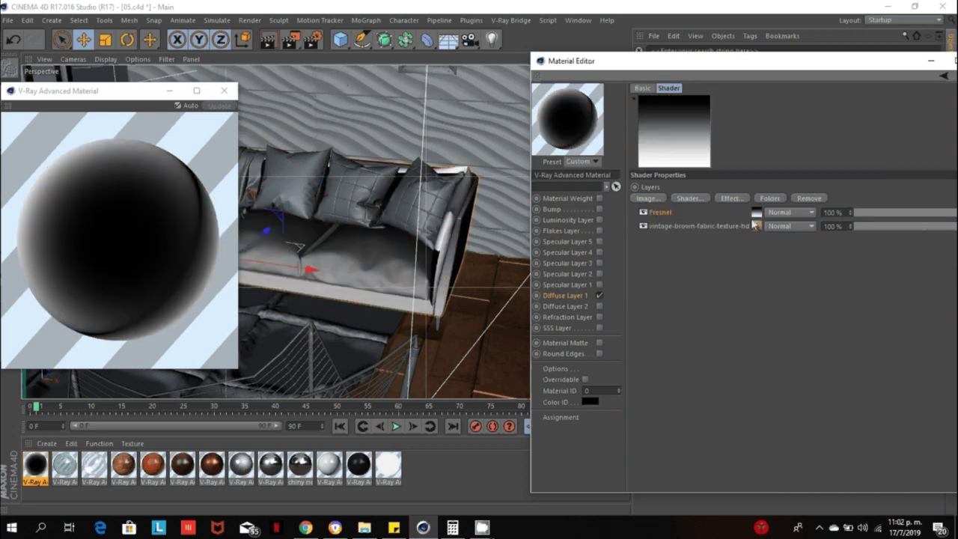
pyautogui.click(800, 212)
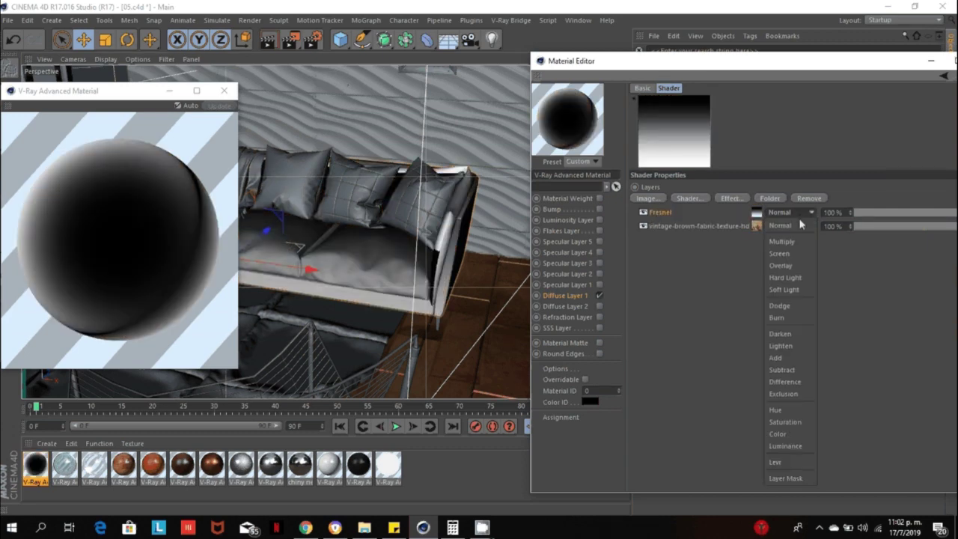
pyautogui.click(782, 242)
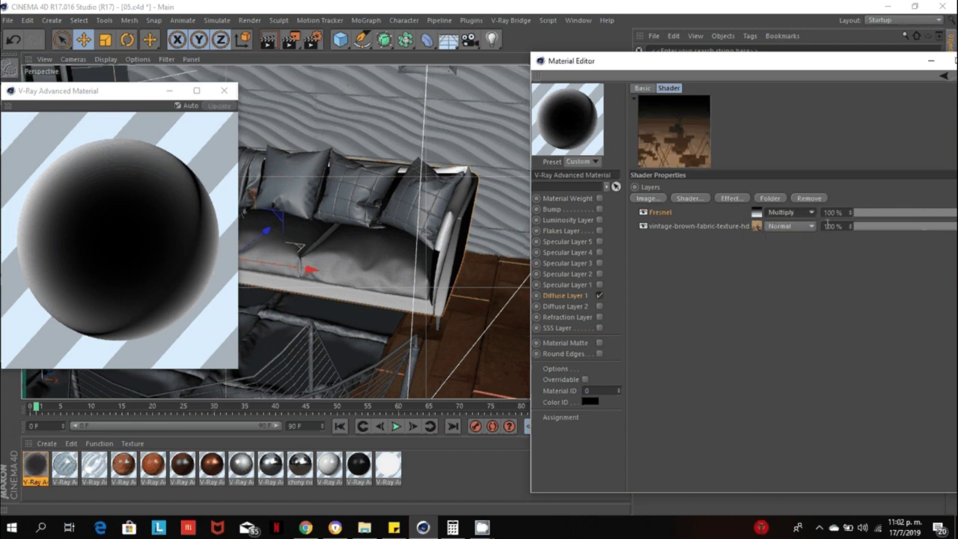
pyautogui.moveTo(854, 63); pyautogui.dragTo(720, 58)
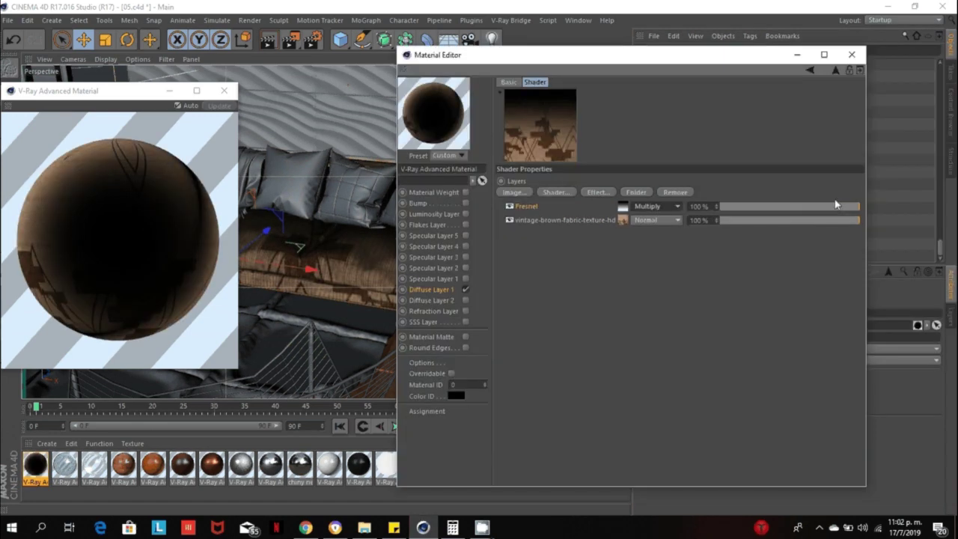
pyautogui.moveTo(836, 204); pyautogui.dragTo(803, 213)
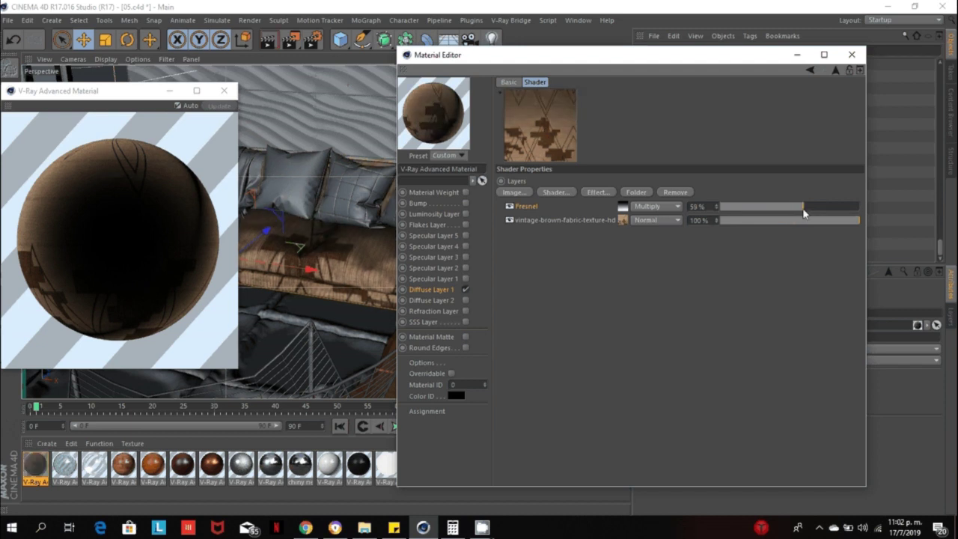
pyautogui.click(552, 208)
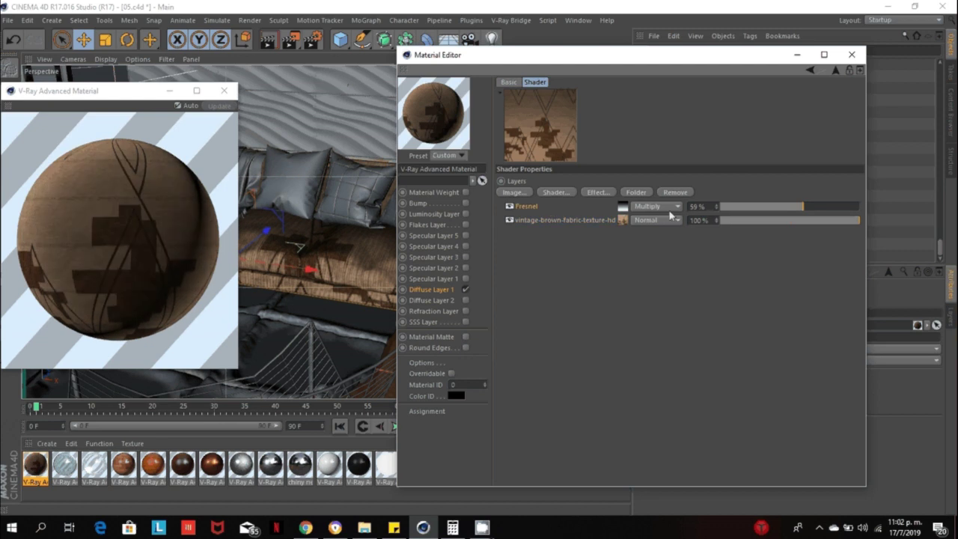
pyautogui.click(546, 219)
pyautogui.click(543, 211)
pyautogui.click(608, 220)
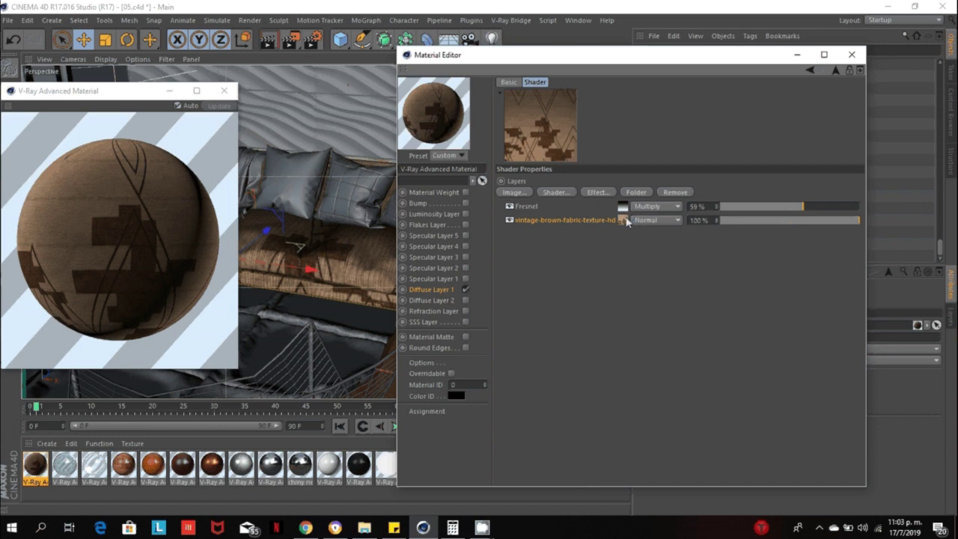
# Test-render the sofa region with the brown fabric material, then stop the render and close the Picture Viewer
pyautogui.click(288, 47)
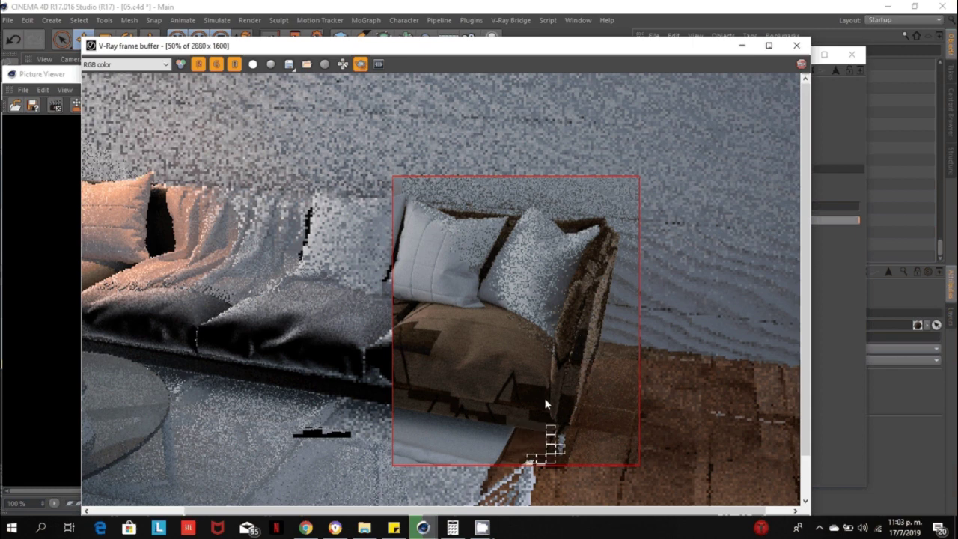
pyautogui.click(741, 46)
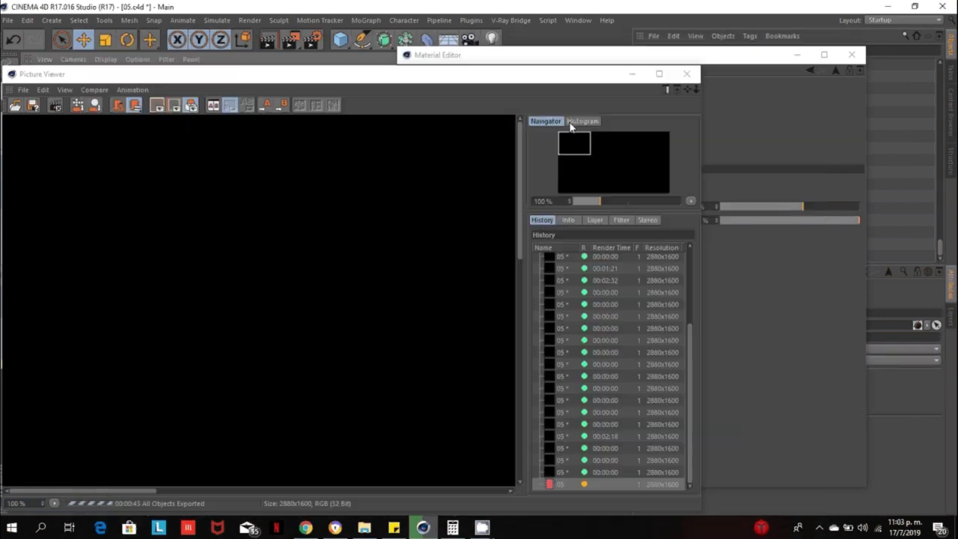
pyautogui.click(686, 73)
pyautogui.click(497, 306)
# Change the Fresnel layer's blend mode to Overlay and run a test render, stopping it after checking the fabric
pyautogui.click(657, 207)
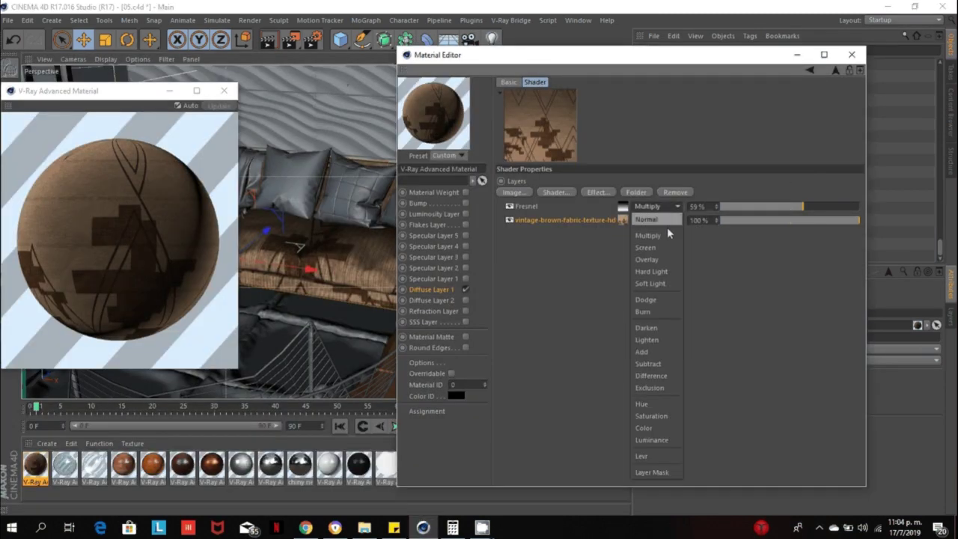
pyautogui.click(657, 260)
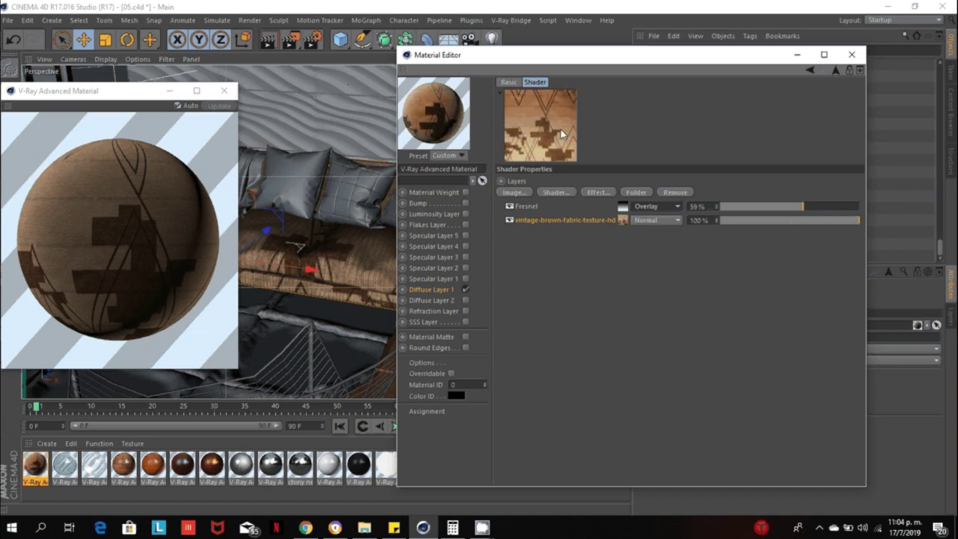
pyautogui.click(290, 43)
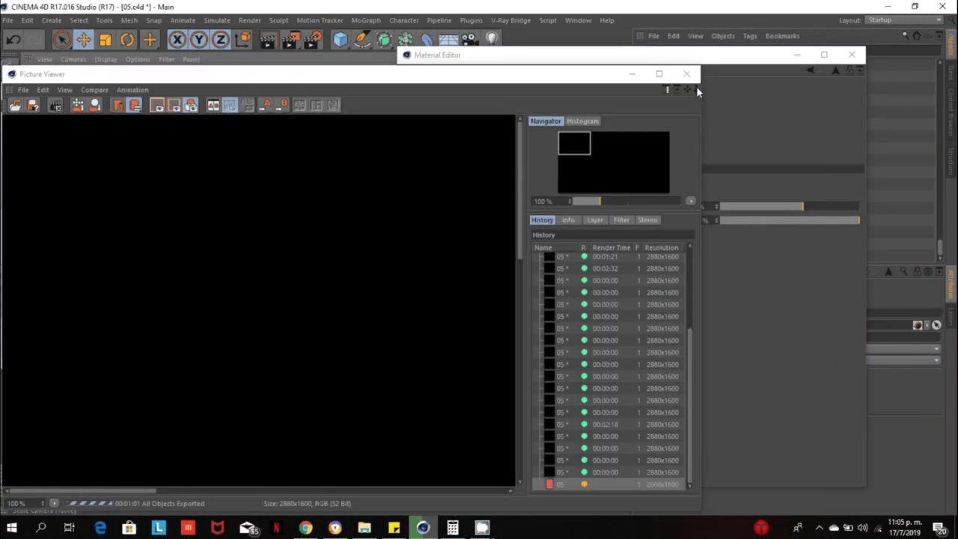
pyautogui.click(686, 73)
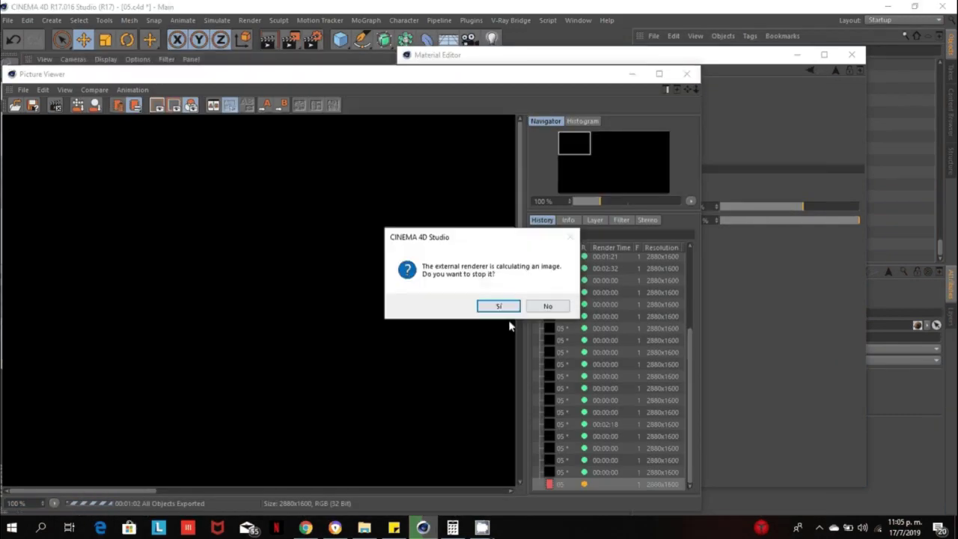
pyautogui.click(500, 307)
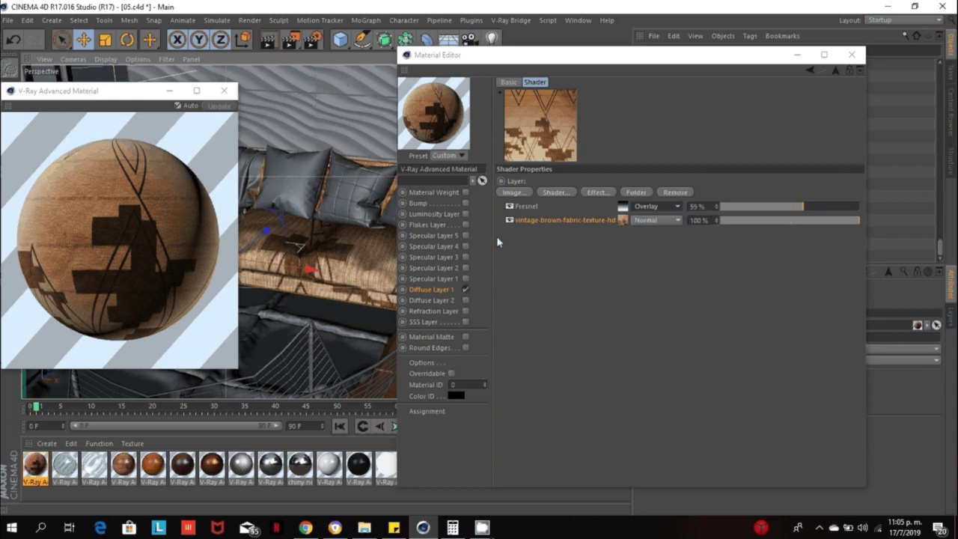
# Create a new V-Ray Advanced Material with Material Weight and Overridable turned off, and close the old material's enlarged preview
pyautogui.moveTo(145, 91); pyautogui.dragTo(280, 167)
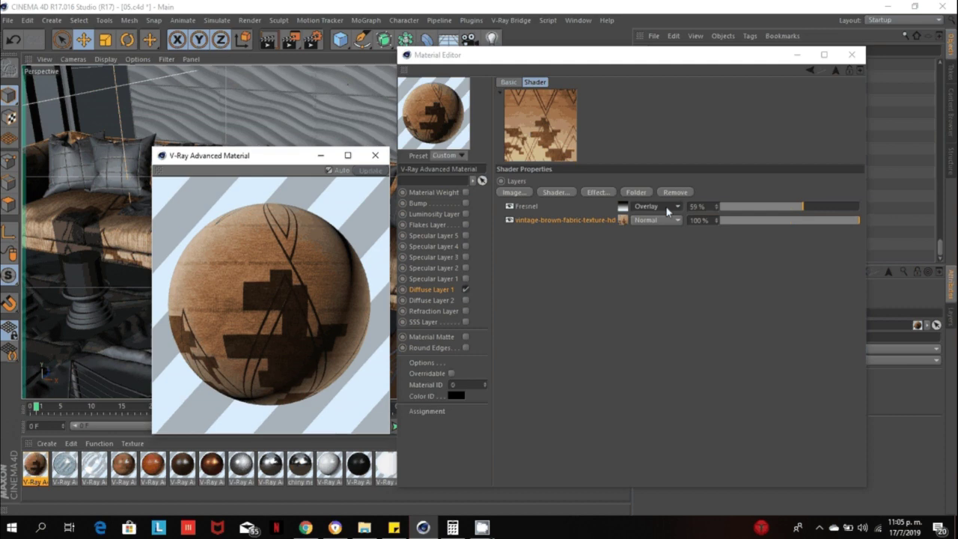
pyautogui.click(46, 444)
pyautogui.moveTo(99, 360)
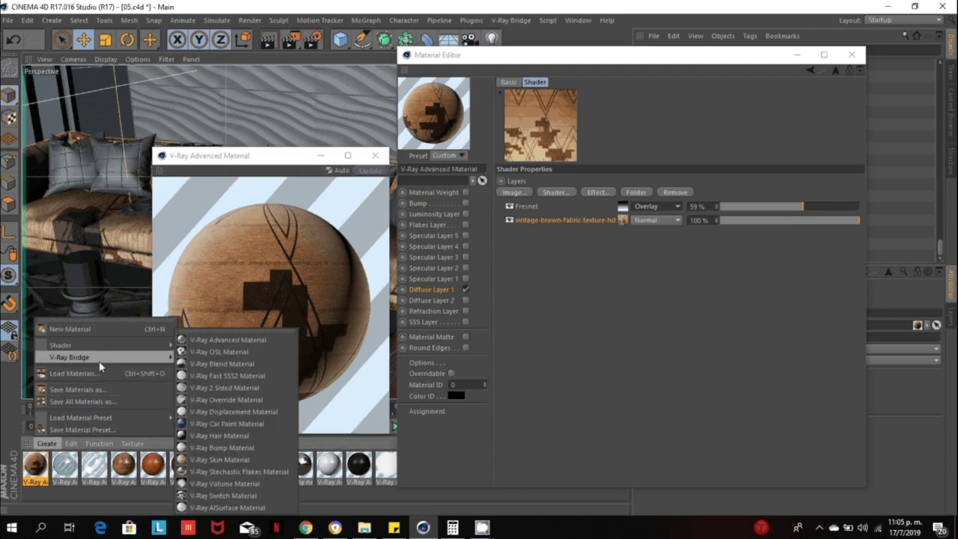
pyautogui.click(220, 340)
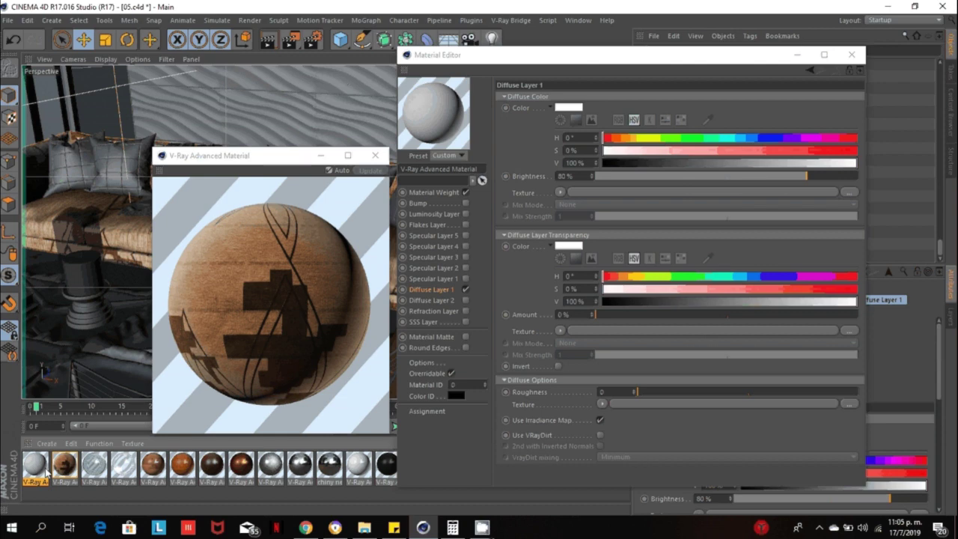
pyautogui.click(375, 155)
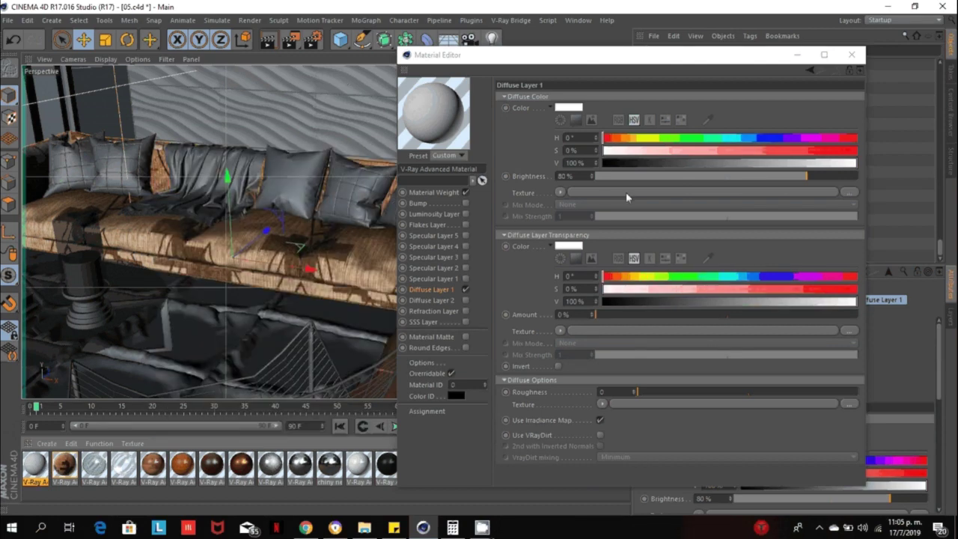
pyautogui.click(465, 192)
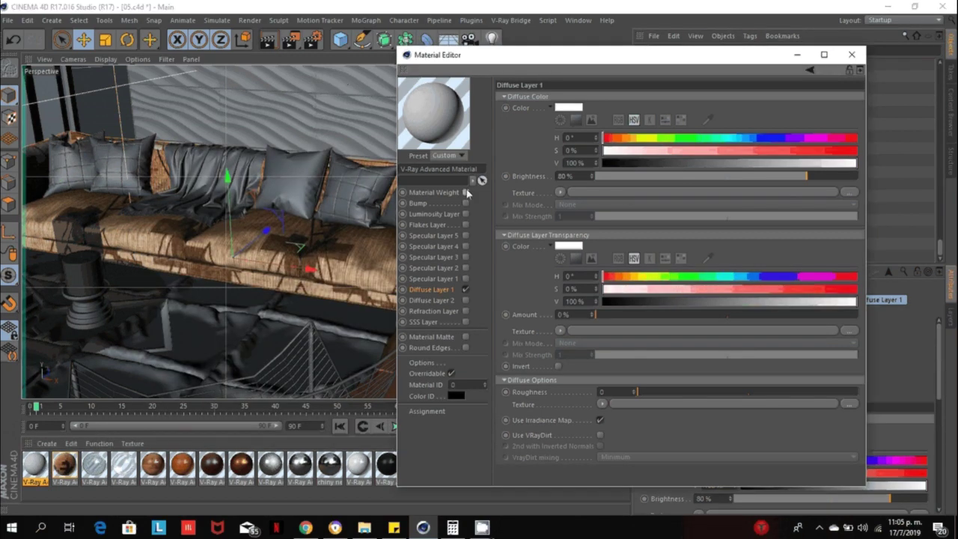
pyautogui.click(451, 372)
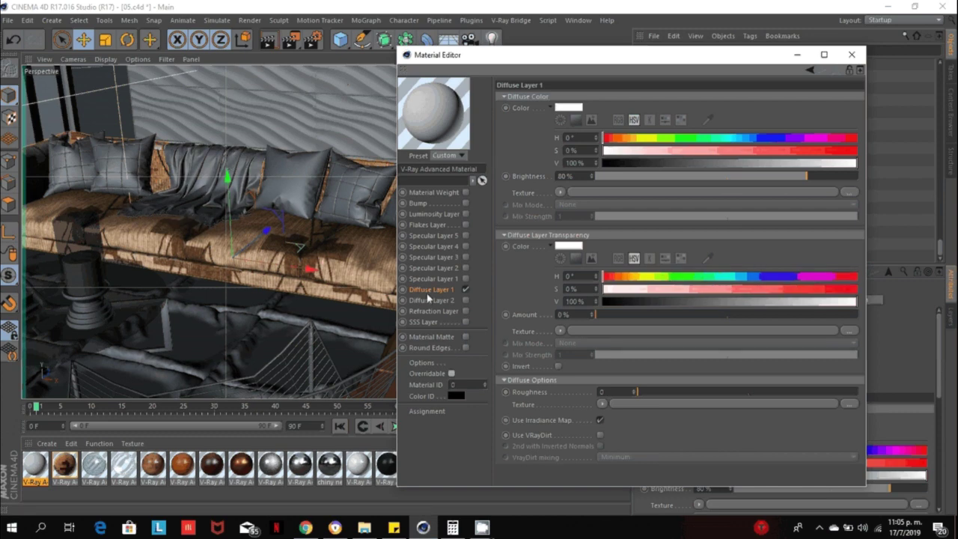
# Load a Fresnel shader as the Diffuse Layer 1 texture and set its white gradient knot to red (H 0°, S 100%, V 100%)
pyautogui.click(561, 192)
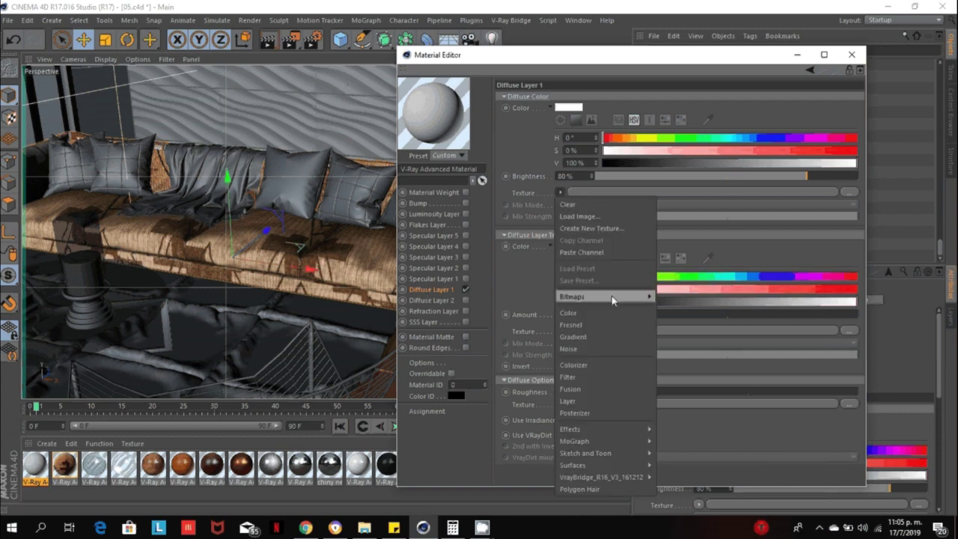
pyautogui.click(593, 328)
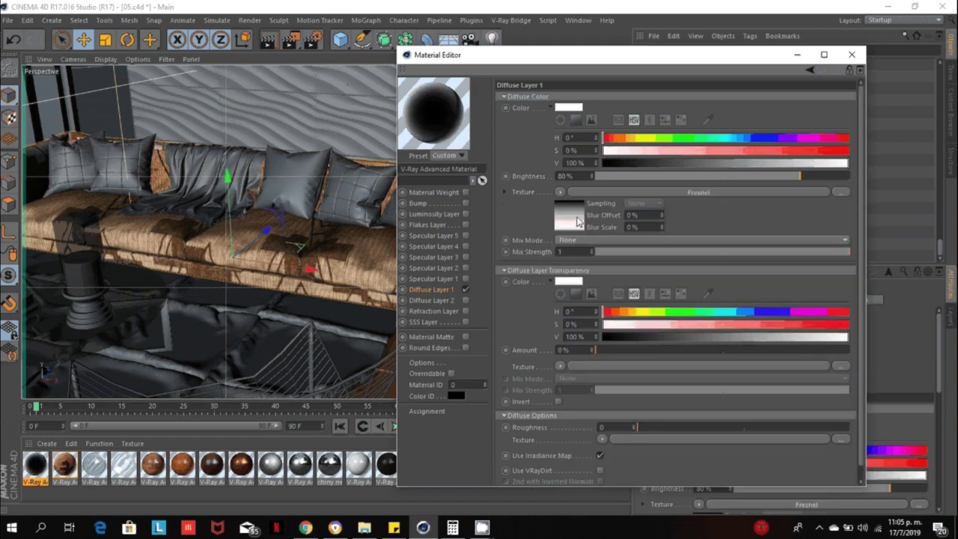
pyautogui.click(577, 221)
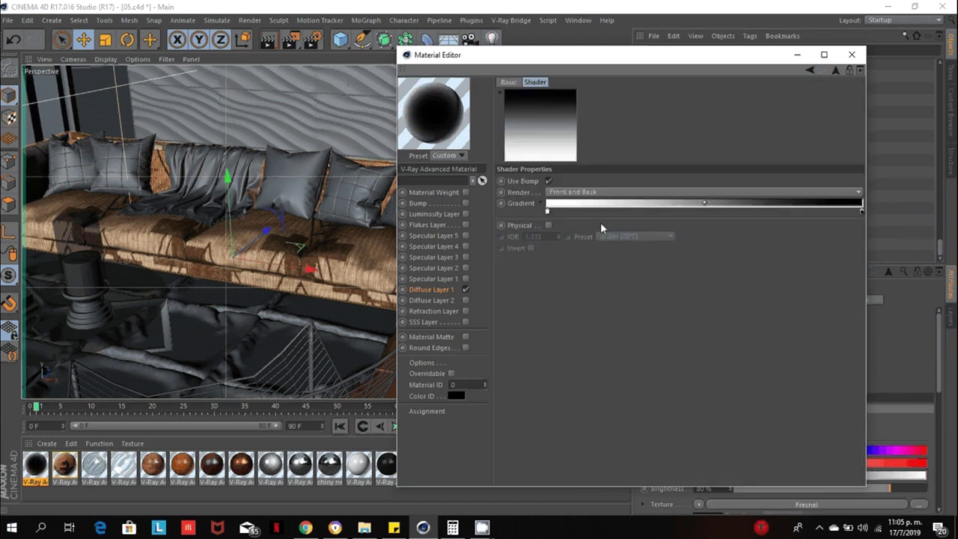
pyautogui.doubleClick(547, 212)
pyautogui.moveTo(597, 227); pyautogui.dragTo(630, 232)
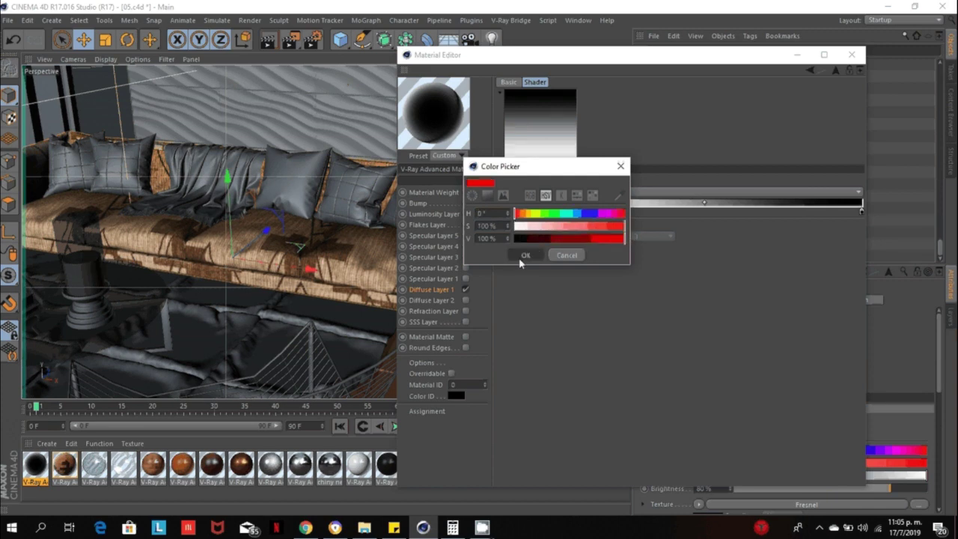
pyautogui.click(521, 256)
# Add a black knot close to the red end of the Fresnel gradient
pyautogui.doubleClick(597, 213)
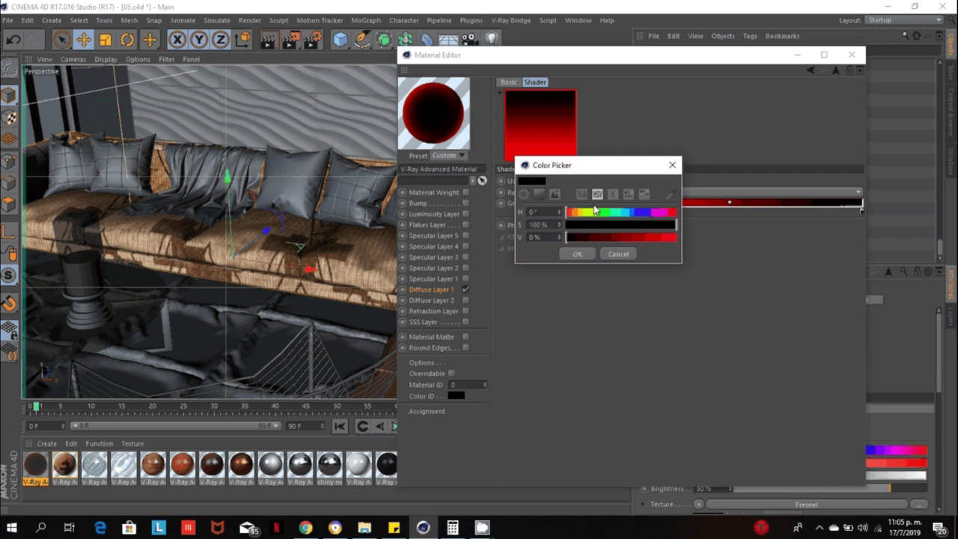
pyautogui.moveTo(594, 165); pyautogui.dragTo(594, 229)
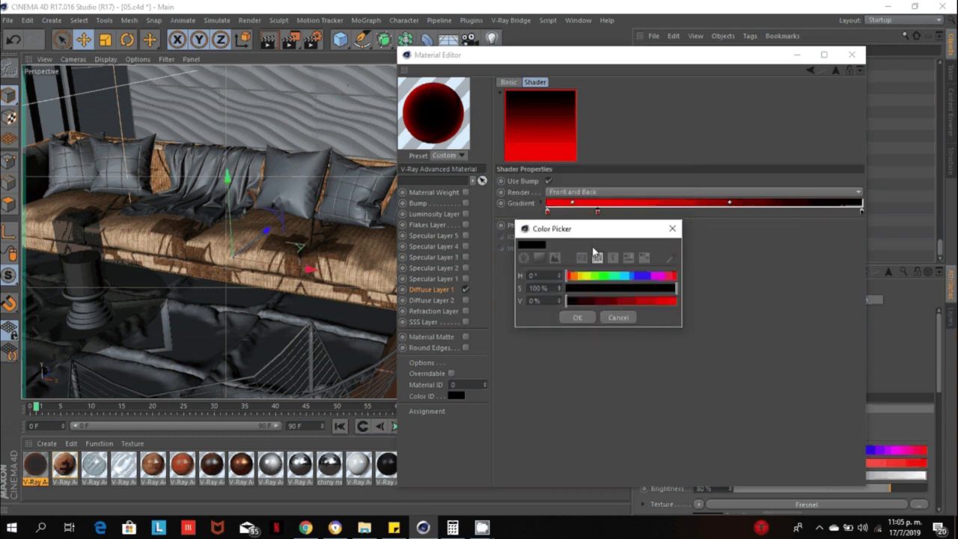
pyautogui.click(590, 317)
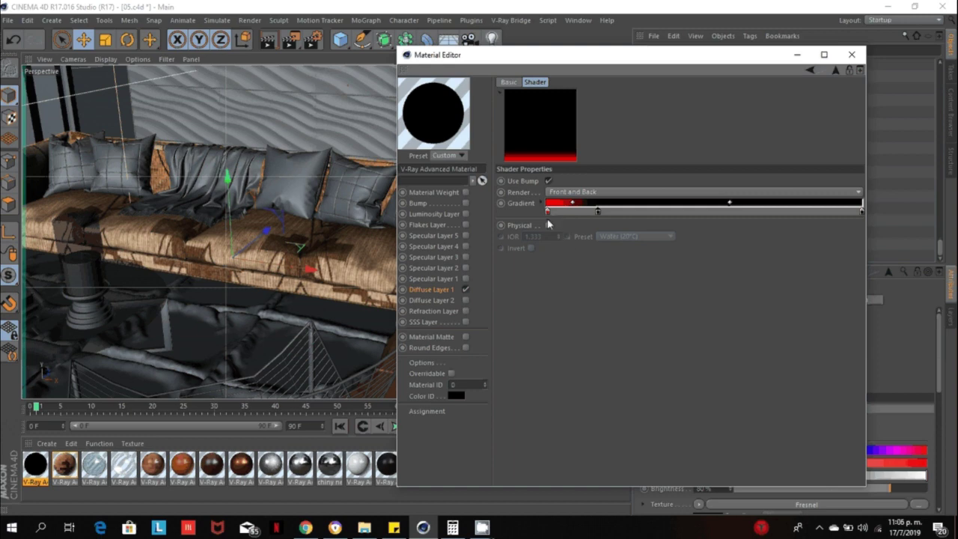
# Copy the red and black knots along the Fresnel gradient so that red and black bands alternate
pyautogui.keyDown('ctrl'); pyautogui.moveTo(548, 212); pyautogui.dragTo(670, 213); pyautogui.keyUp('ctrl')
pyautogui.moveTo(683, 211); pyautogui.dragTo(746, 217)
pyautogui.click(641, 212)
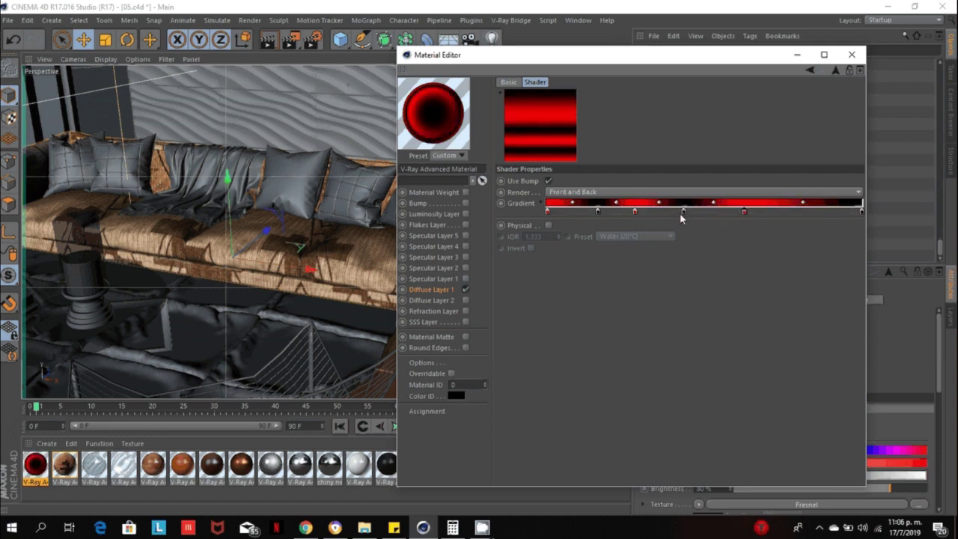
pyautogui.keyDown('ctrl'); pyautogui.moveTo(682, 213); pyautogui.dragTo(801, 217); pyautogui.keyUp('ctrl')
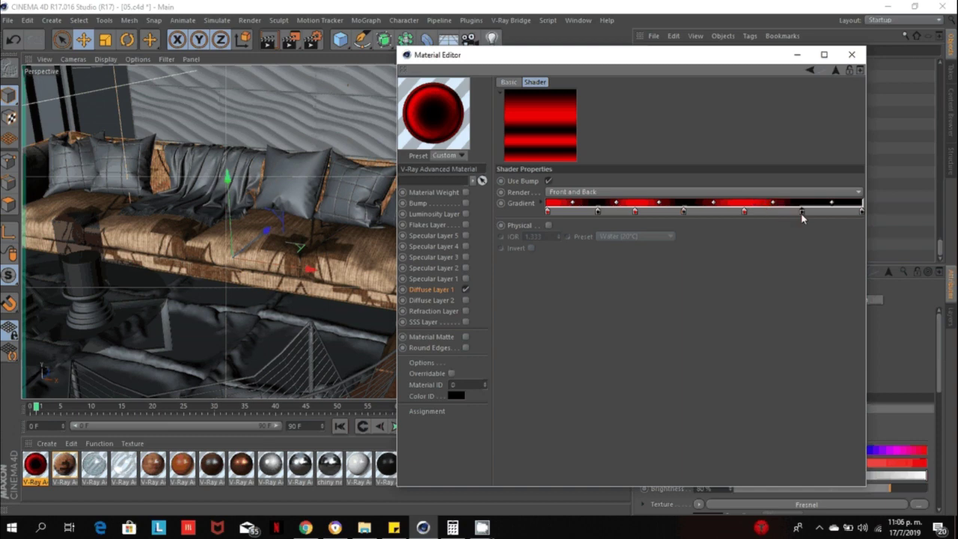
# Set the Fresnel gradient's end knot to red (H 0°, S 100%, V 100%)
pyautogui.doubleClick(862, 212)
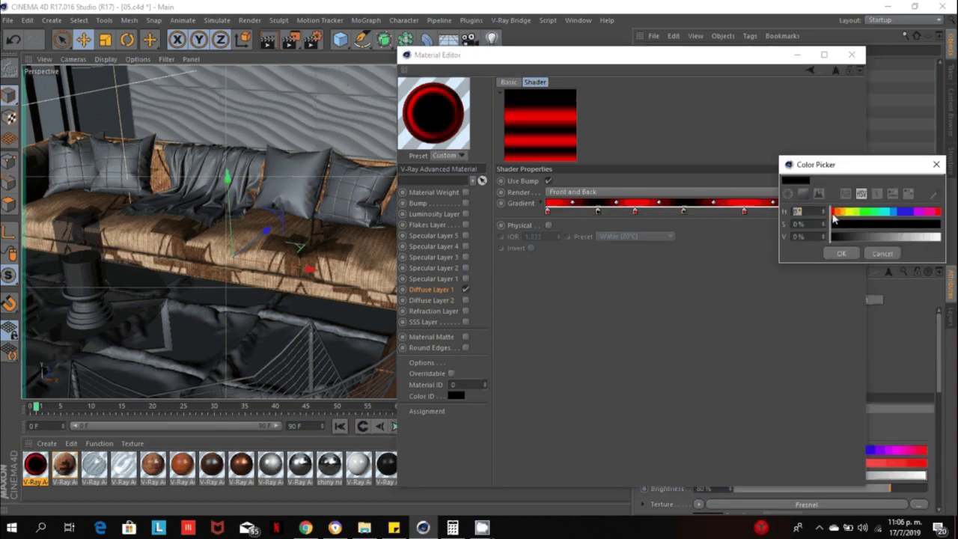
pyautogui.click(834, 214)
pyautogui.click(803, 194)
pyautogui.click(903, 210)
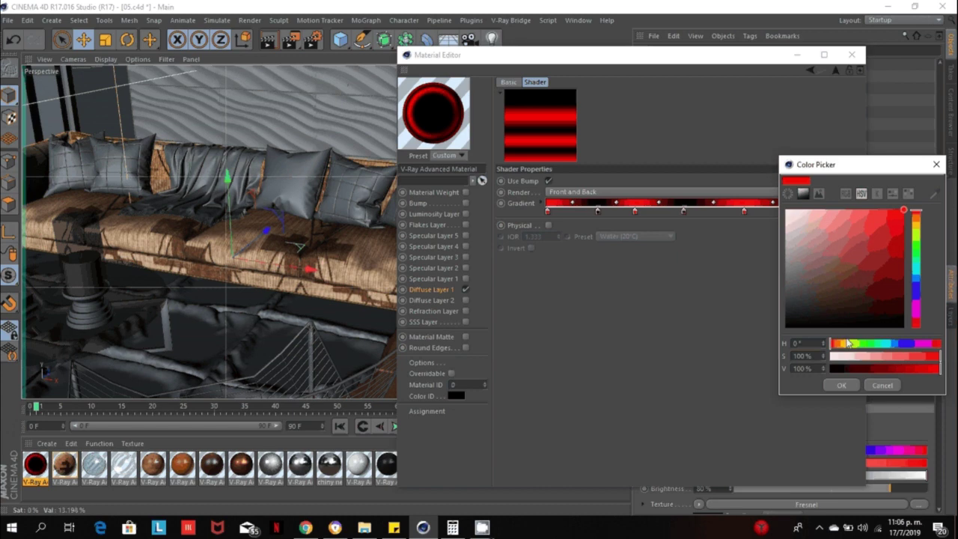
pyautogui.click(840, 383)
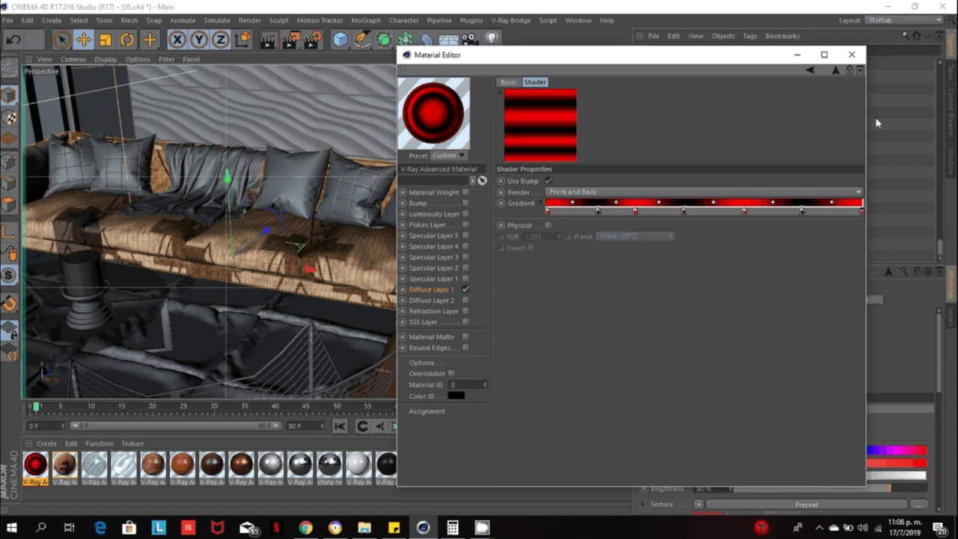
# Close the Material Editor, apply the red Fresnel material to Cloth_Shape1 and start a test render
pyautogui.click(851, 54)
pyautogui.click(410, 270)
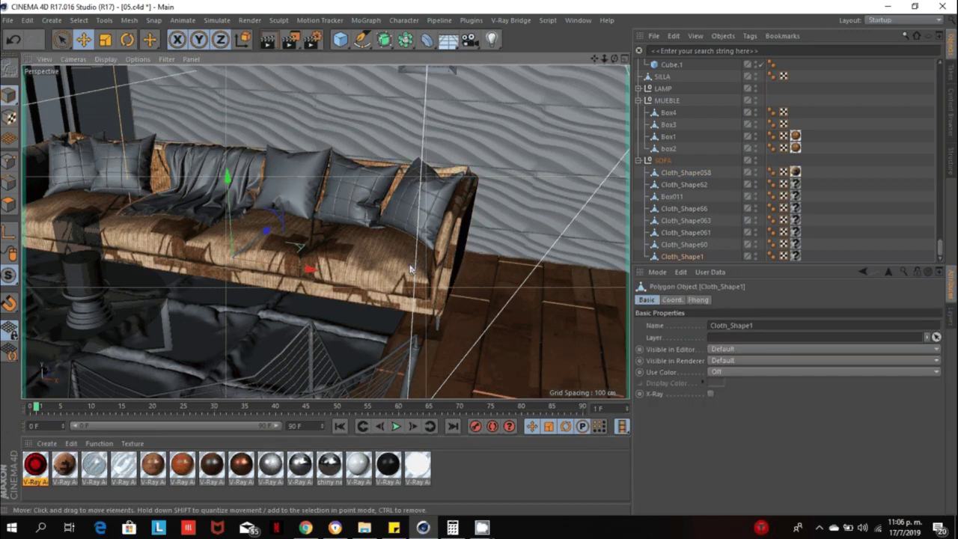
pyautogui.moveTo(43, 468); pyautogui.dragTo(796, 256)
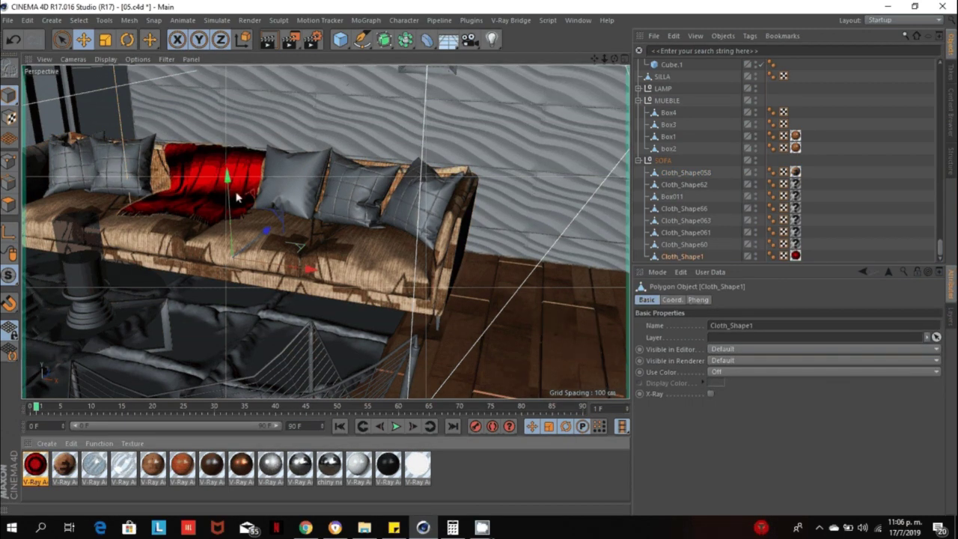
pyautogui.click(290, 41)
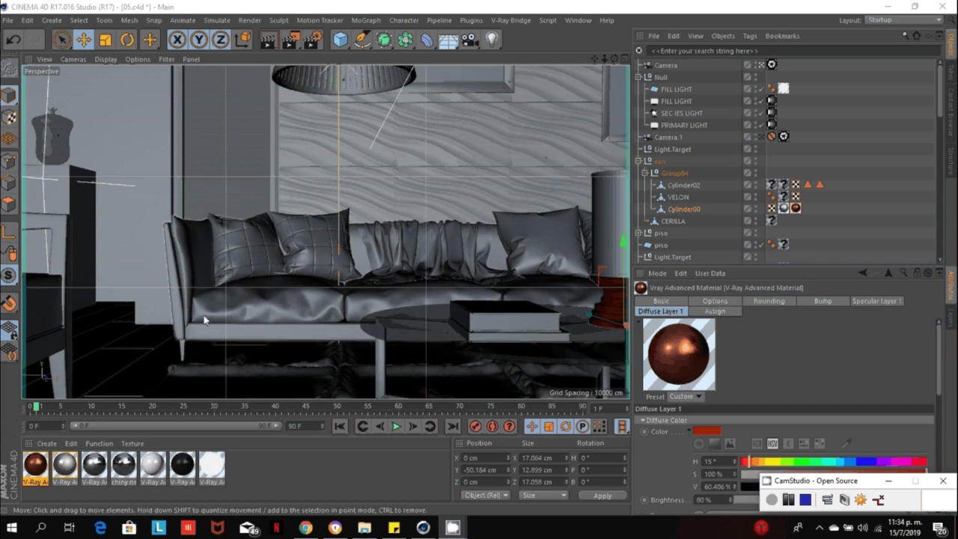
# Create another V-Ray Advanced Material and open it in the Material Editor, moved clear of the sofa view
pyautogui.click(45, 442)
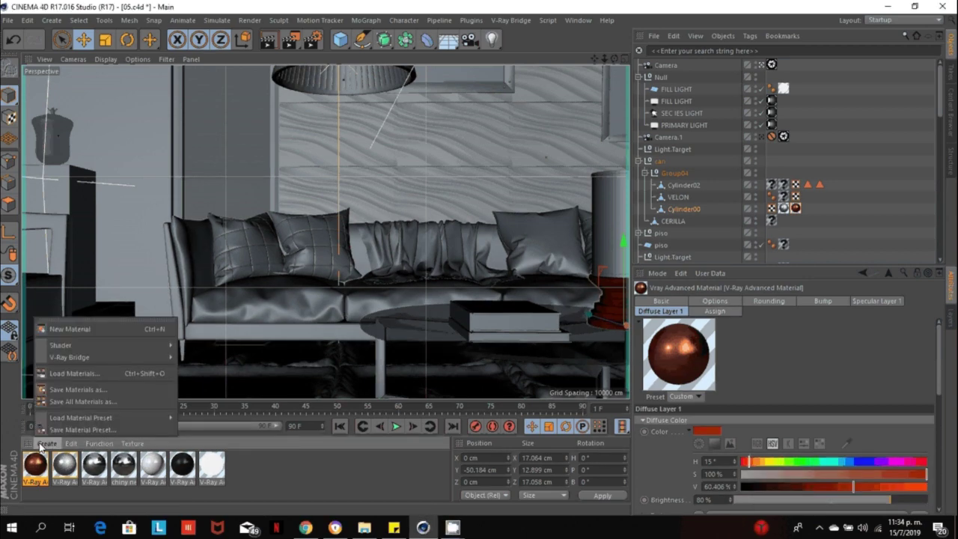
pyautogui.moveTo(105, 357)
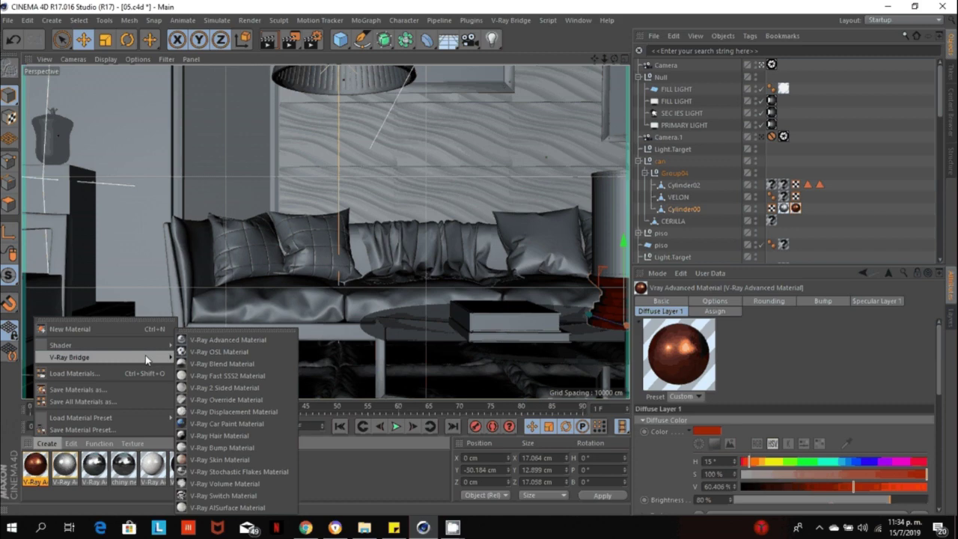
pyautogui.click(241, 341)
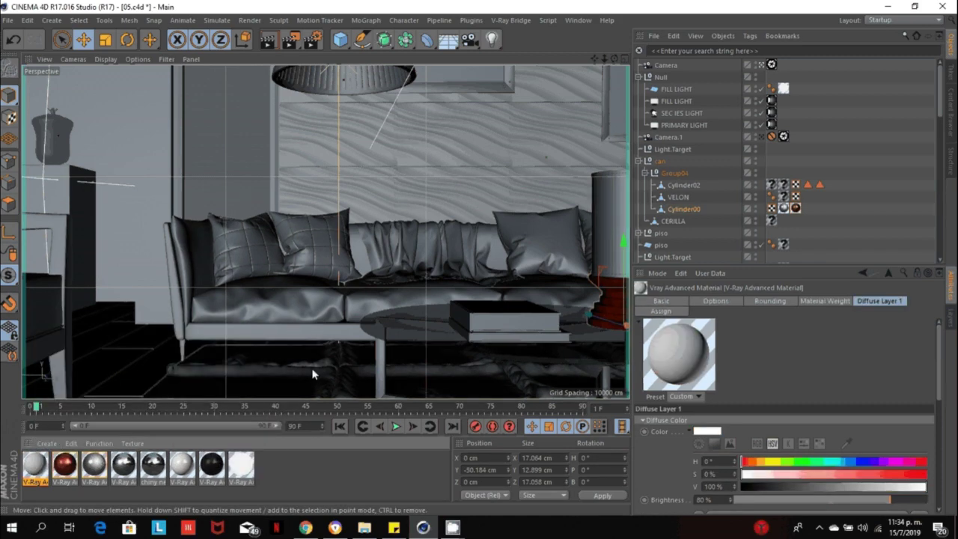
pyautogui.doubleClick(37, 469)
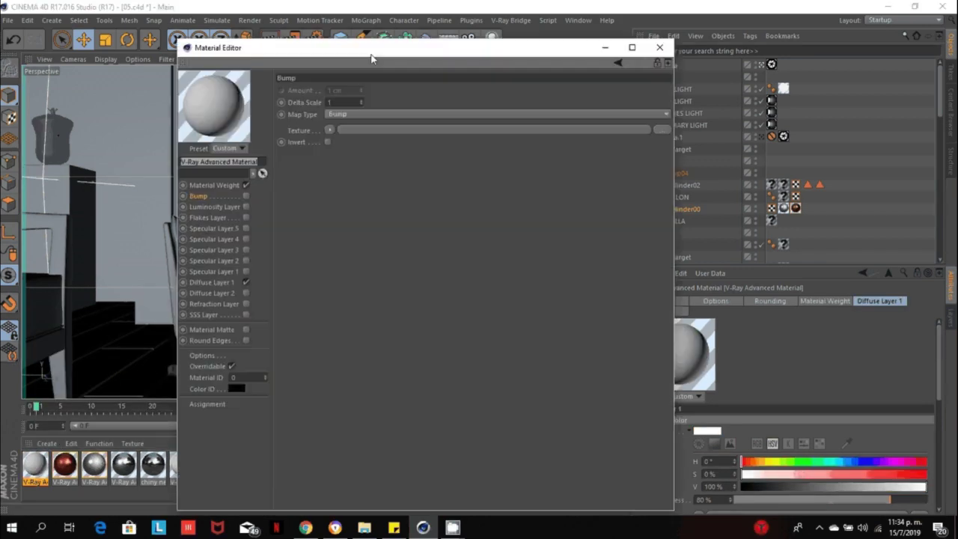
pyautogui.moveTo(372, 58); pyautogui.dragTo(626, 42)
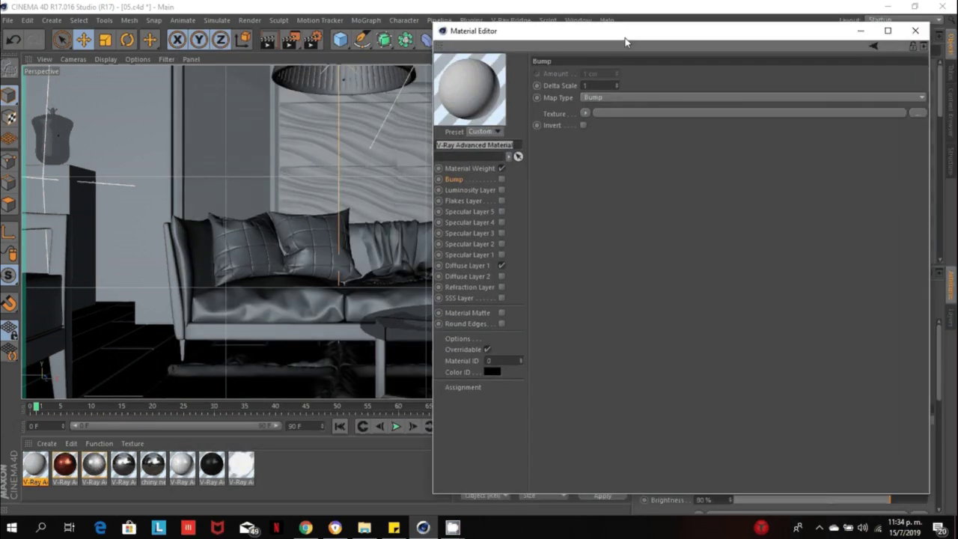
# Open an enlarged preview of the new material and set its preview scene to Object (Soft Shadow)
pyautogui.rightClick(462, 84)
pyautogui.click(487, 94)
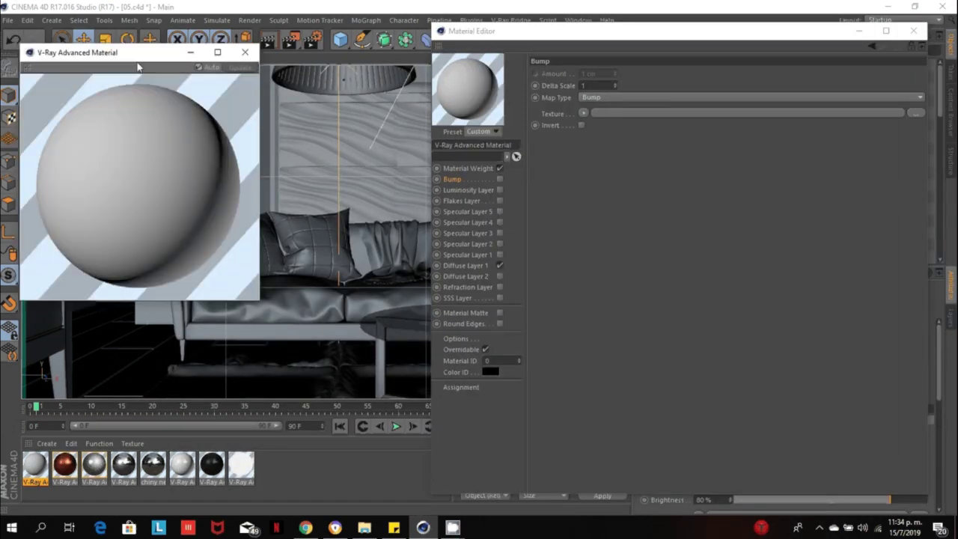
pyautogui.moveTo(137, 68); pyautogui.dragTo(147, 104)
pyautogui.rightClick(130, 160)
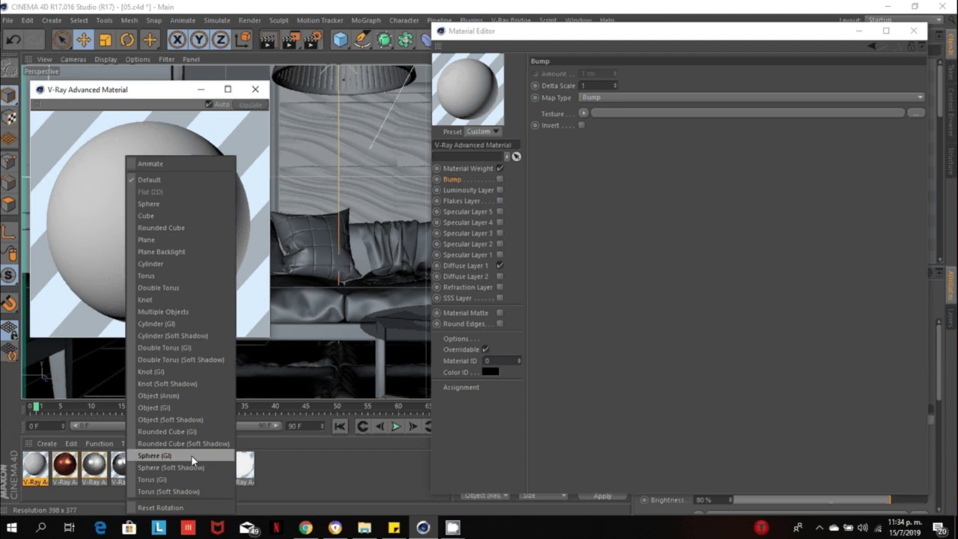
pyautogui.click(191, 420)
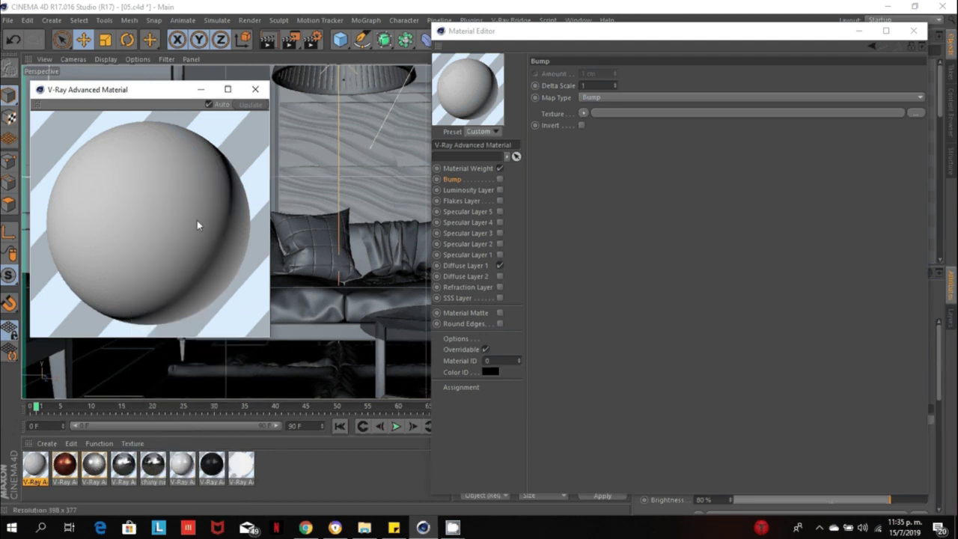
# Turn off Material Weight and Overridable for the new material and show its Diffuse Layer 1 settings
pyautogui.click(500, 169)
pyautogui.click(484, 354)
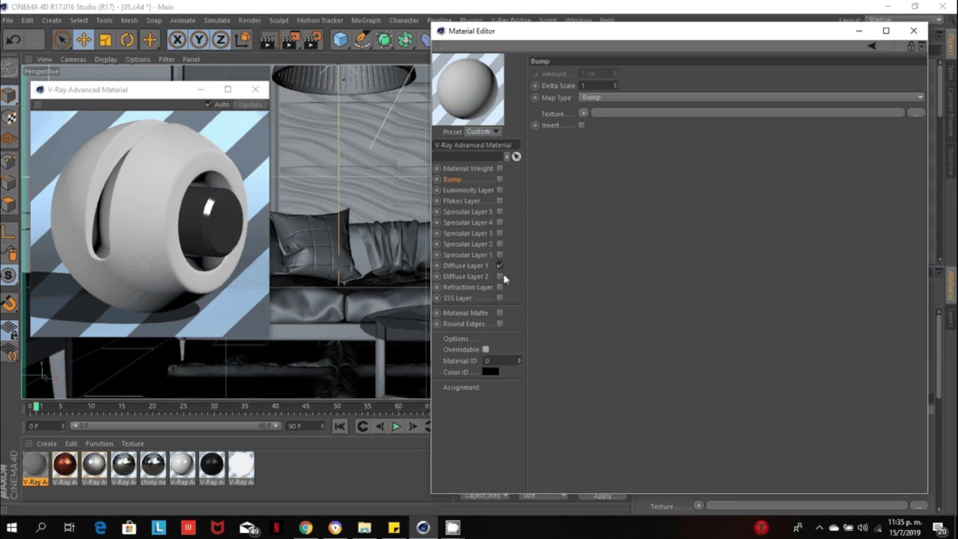
pyautogui.click(483, 266)
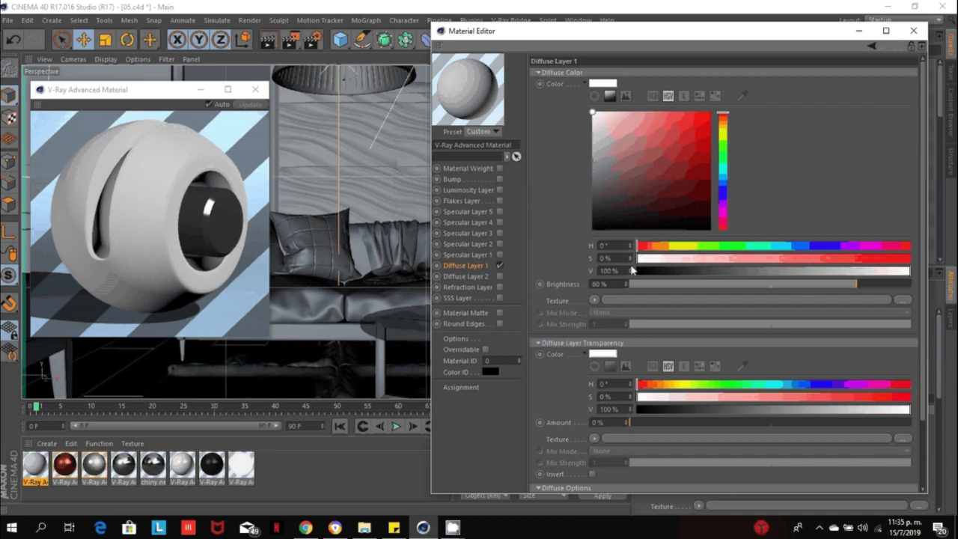
pyautogui.click(593, 299)
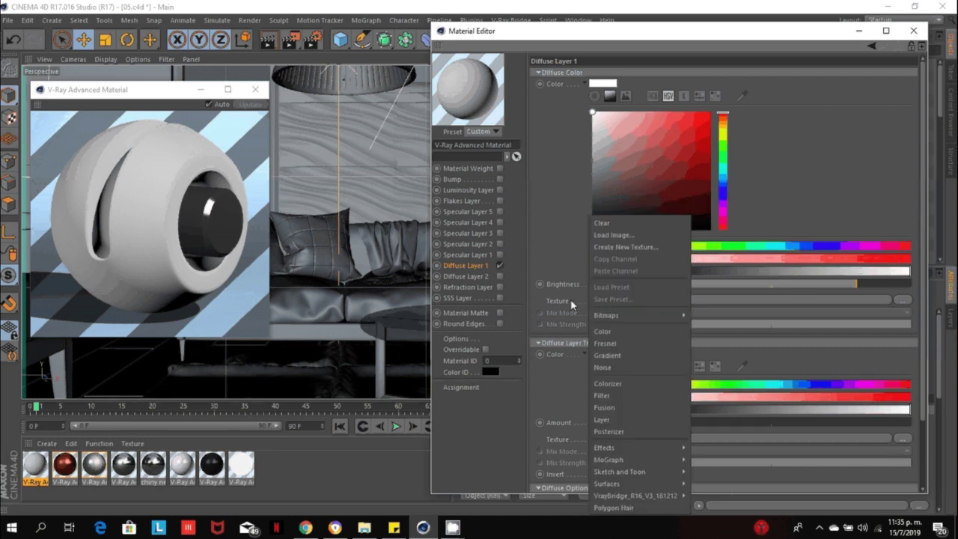
pyautogui.click(570, 301)
pyautogui.click(603, 300)
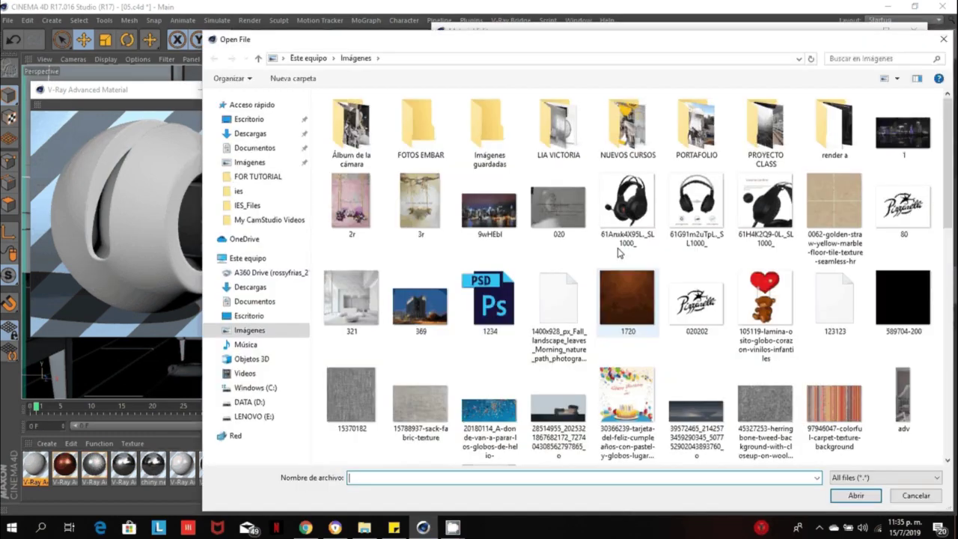
pyautogui.press('Escape')
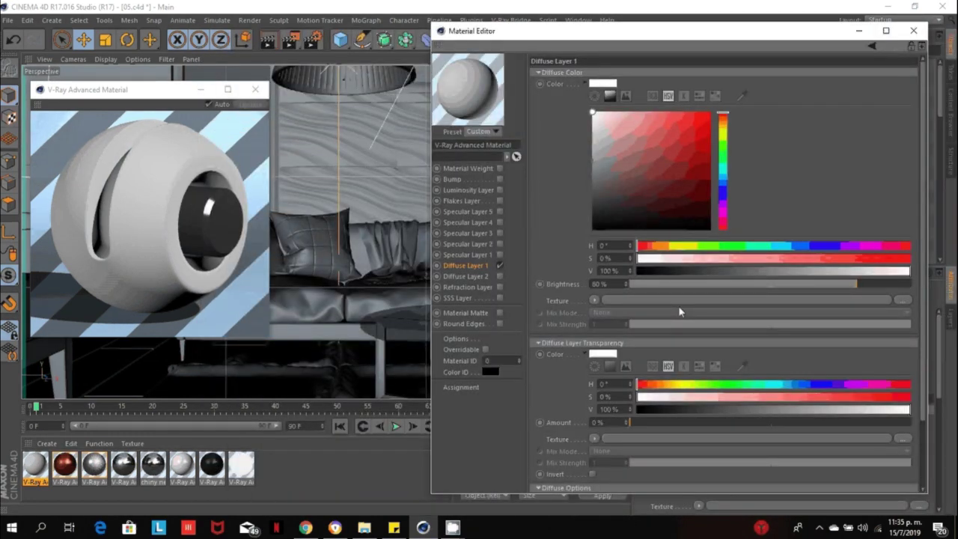
# Load a Layer shader as the Diffuse Layer 1 texture and start adding an image layer inside it
pyautogui.click(597, 300)
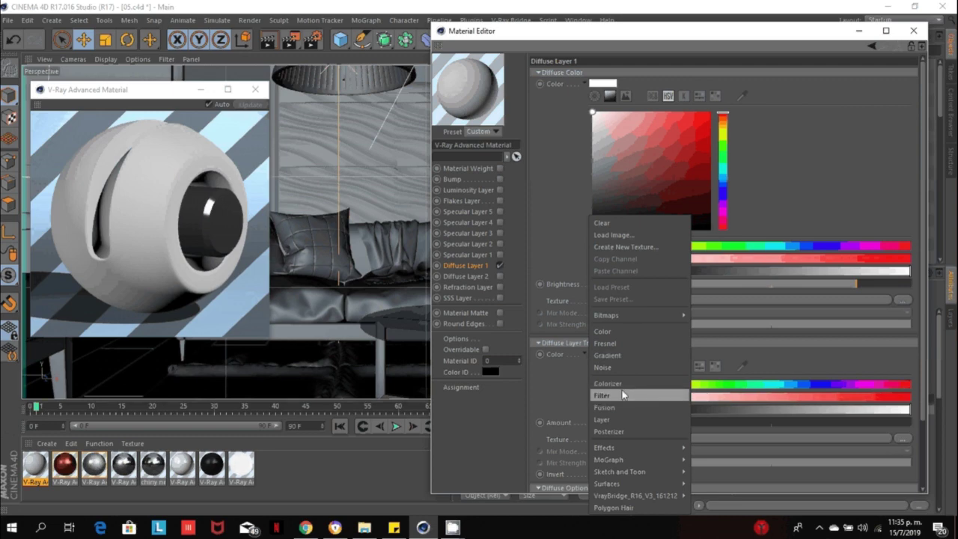
pyautogui.click(621, 420)
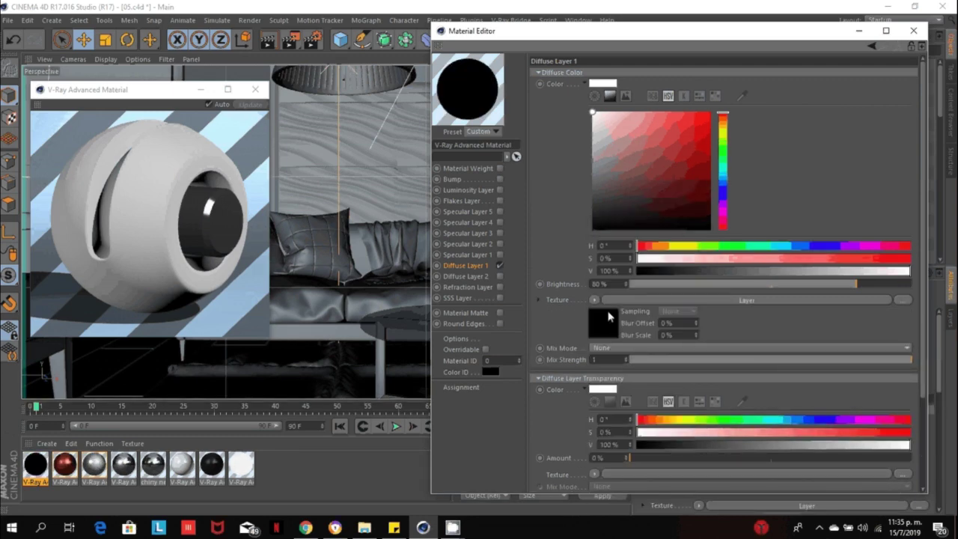
pyautogui.click(608, 317)
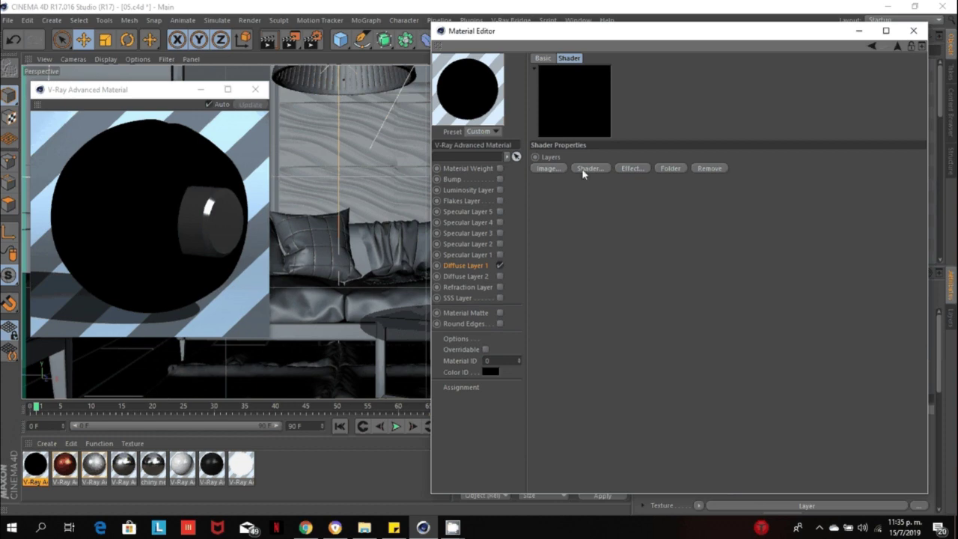
pyautogui.click(554, 168)
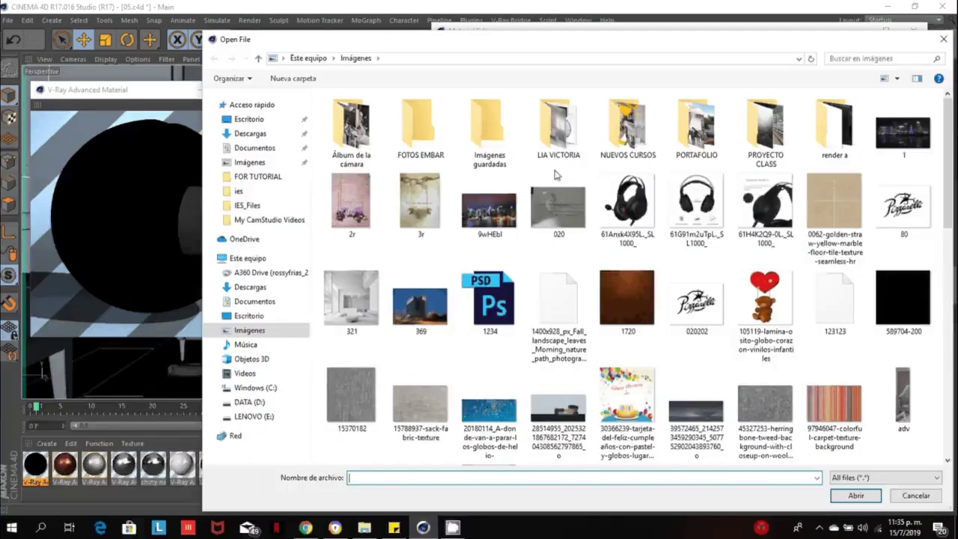
# View the leather image 1720 at full size from the image selection dialog
pyautogui.click(618, 317)
pyautogui.rightClick(620, 317)
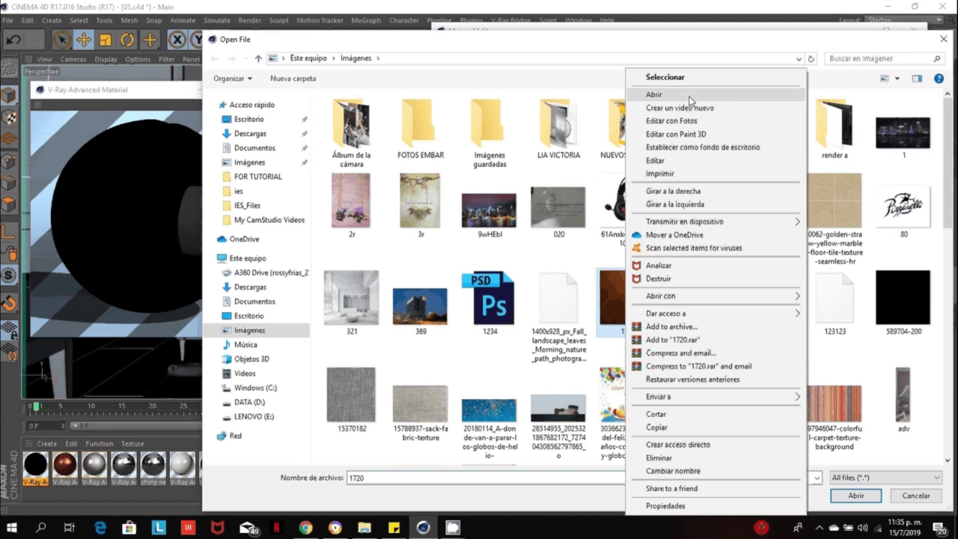
pyautogui.click(689, 97)
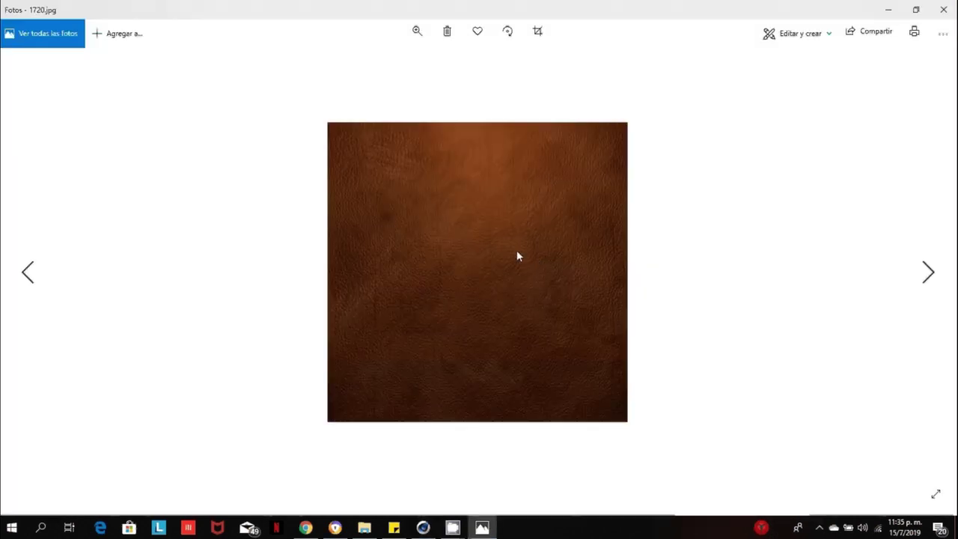
pyautogui.scroll(-1, 517, 257)
pyautogui.scroll(1, 517, 257)
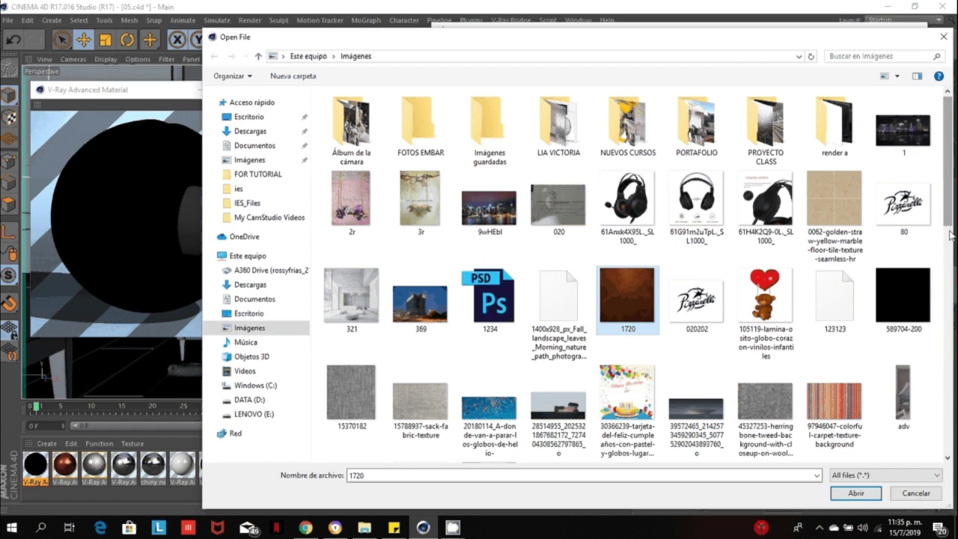
# View the image brown-leather-texture-genuine-even-skin-pattern-wallpaper-5-500x333 at full size and close the viewer
pyautogui.click(950, 236)
pyautogui.click(833, 149)
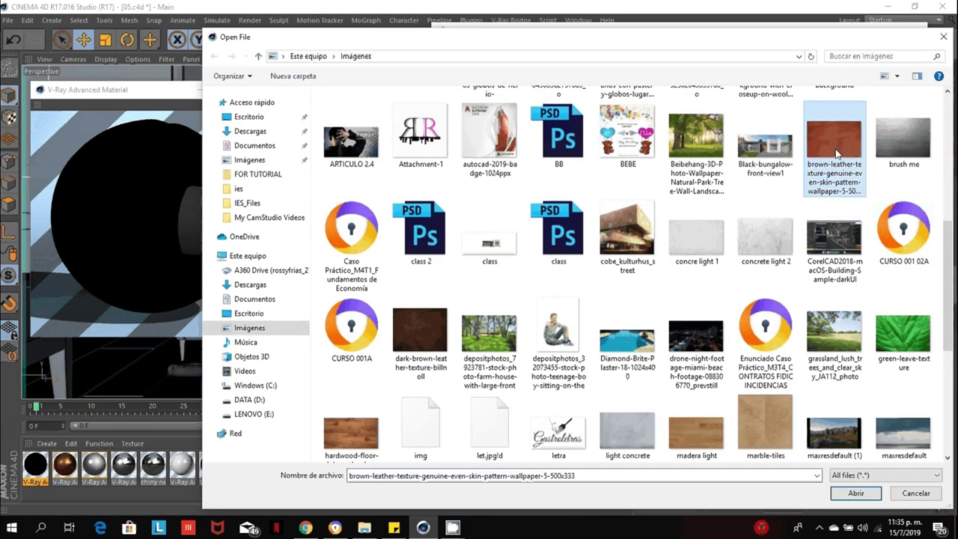
pyautogui.rightClick(833, 149)
pyautogui.click(608, 183)
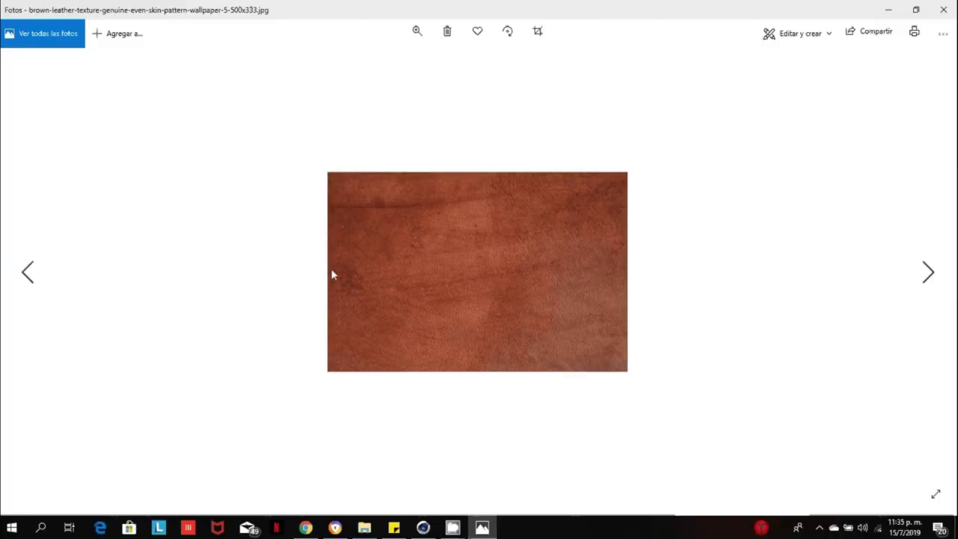
pyautogui.click(943, 9)
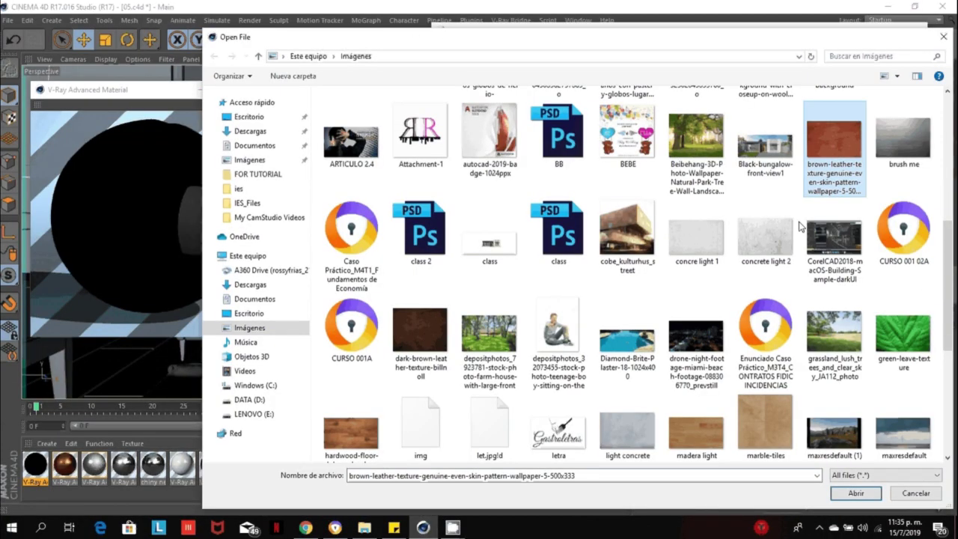
# View the dark-brown-leather-texture-billnoll image at full size and load it as the image layer without copying it to the project location
pyautogui.scroll(-1, 948, 259)
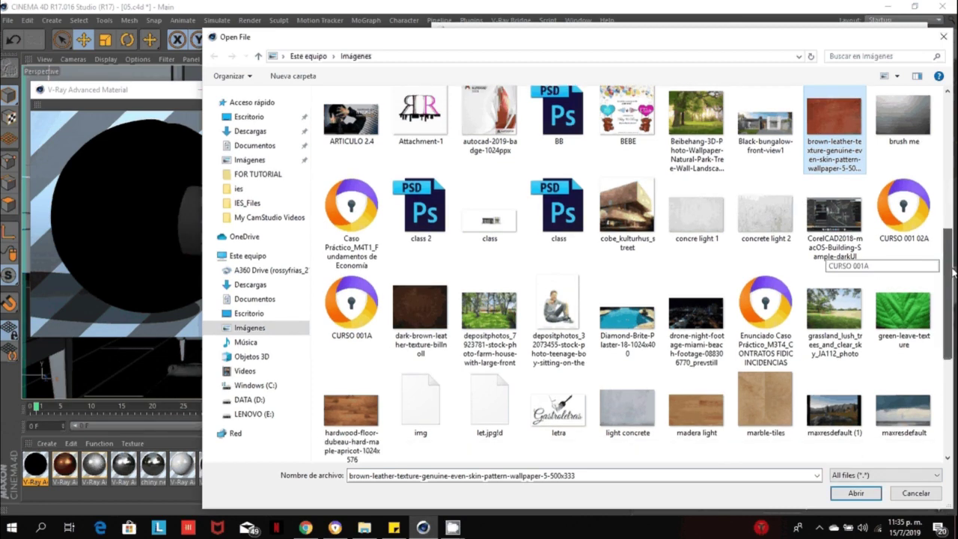
pyautogui.rightClick(425, 323)
pyautogui.click(479, 98)
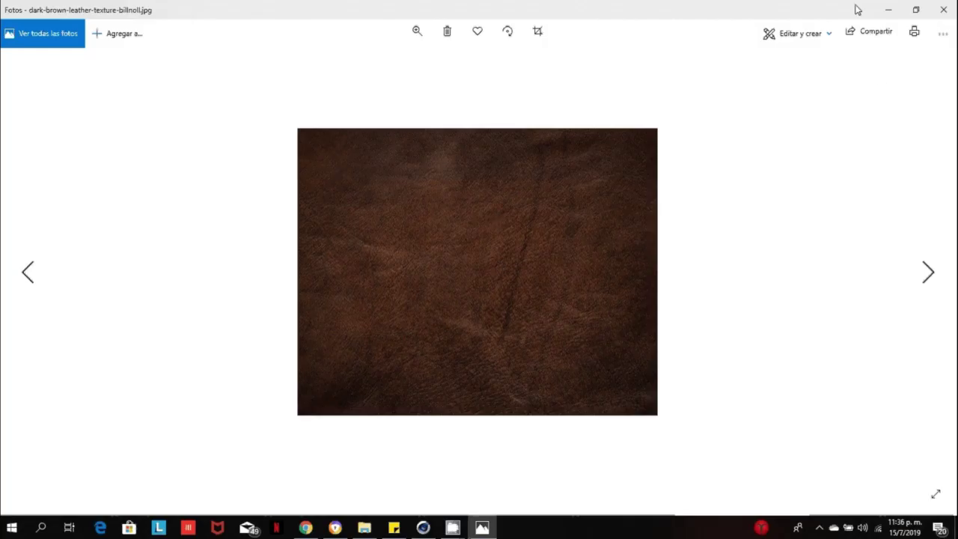
pyautogui.click(949, 12)
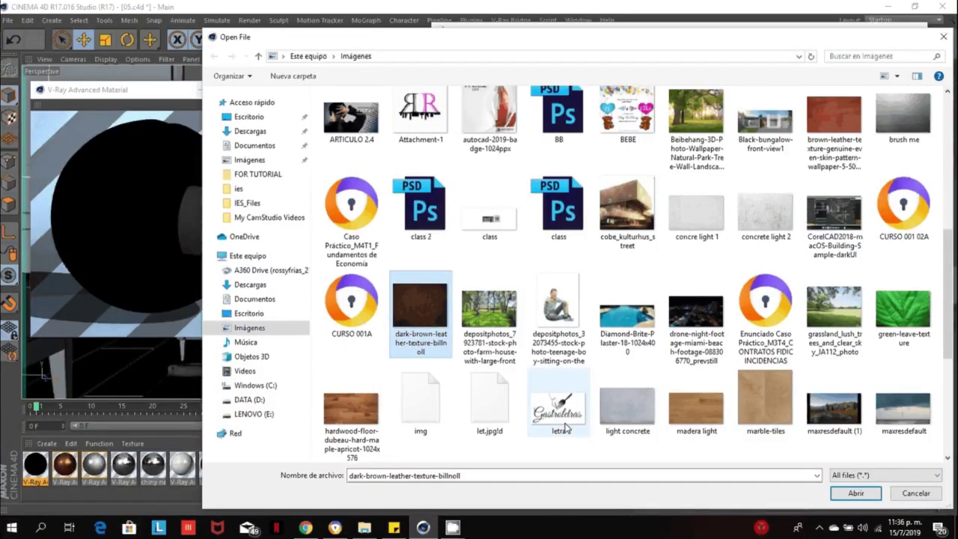
pyautogui.click(840, 493)
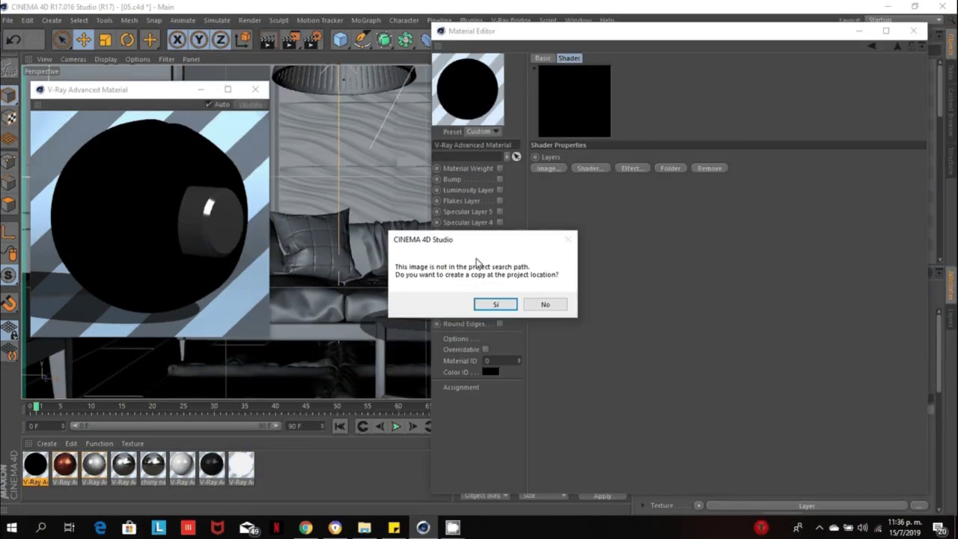
pyautogui.click(545, 305)
# Select the sofa body in the viewport and assign the leather material to the texture tag of Cloth_Shape058
pyautogui.moveTo(218, 82); pyautogui.dragTo(228, 362)
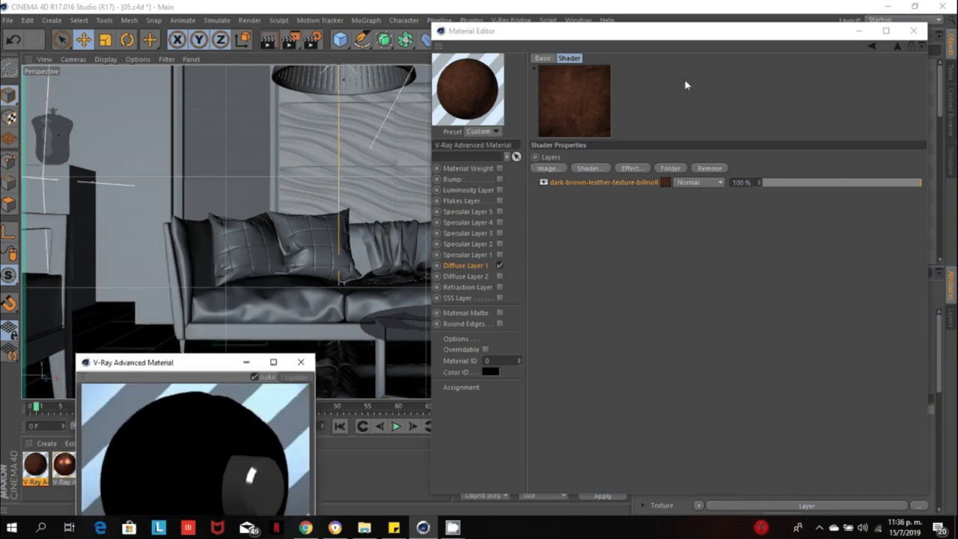
pyautogui.moveTo(621, 30); pyautogui.dragTo(531, 359)
pyautogui.click(189, 244)
pyautogui.scroll(-5, 822, 198)
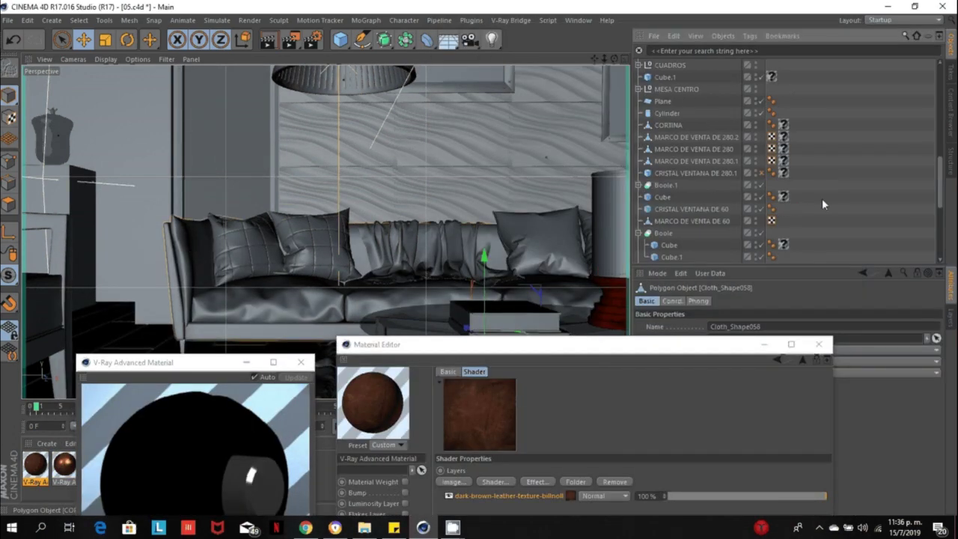
pyautogui.scroll(-5, 821, 198)
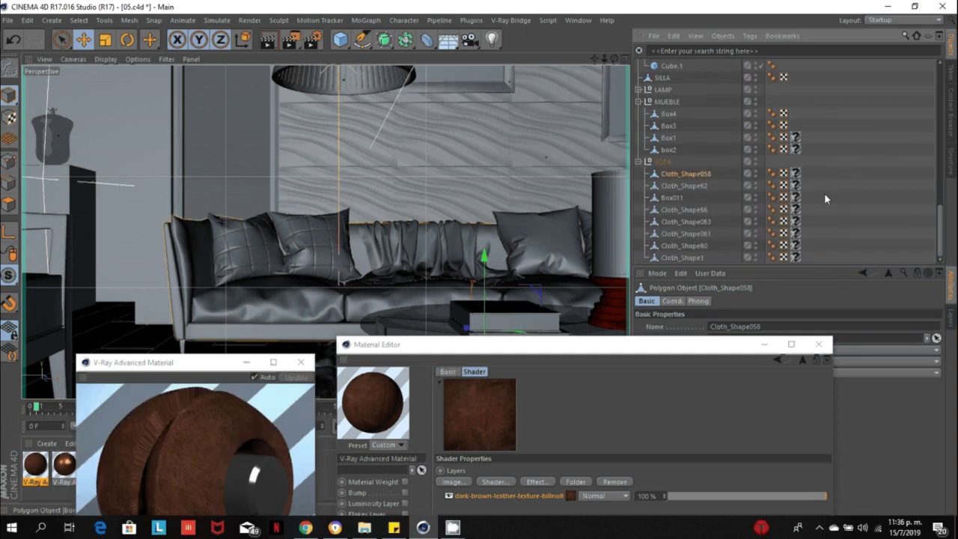
pyautogui.moveTo(473, 308); pyautogui.dragTo(795, 173)
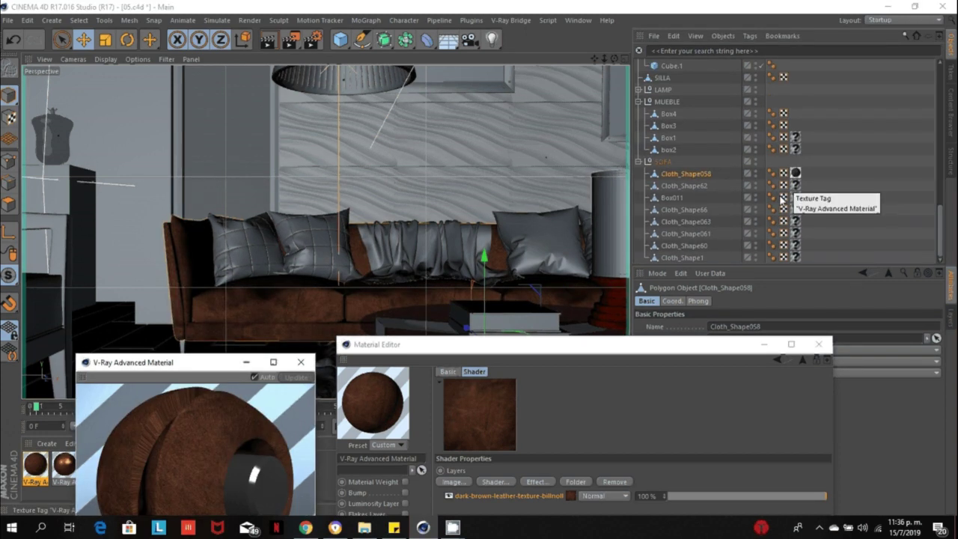
# Rearrange the material editor and the enlarged preview side by side and return to the Diffuse Layer 1 settings
pyautogui.click(514, 354)
pyautogui.moveTo(514, 354); pyautogui.dragTo(606, 59)
pyautogui.moveTo(154, 364); pyautogui.dragTo(123, 116)
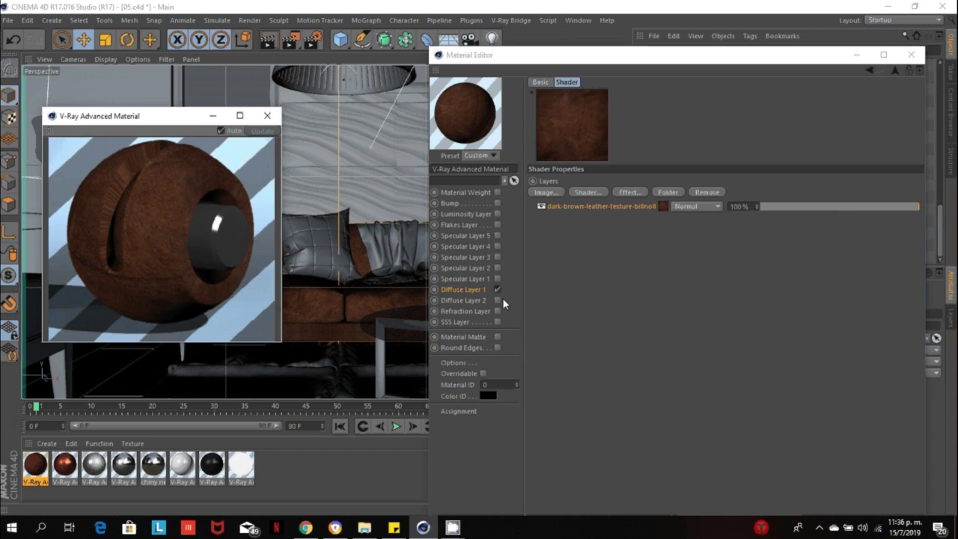
pyautogui.click(502, 298)
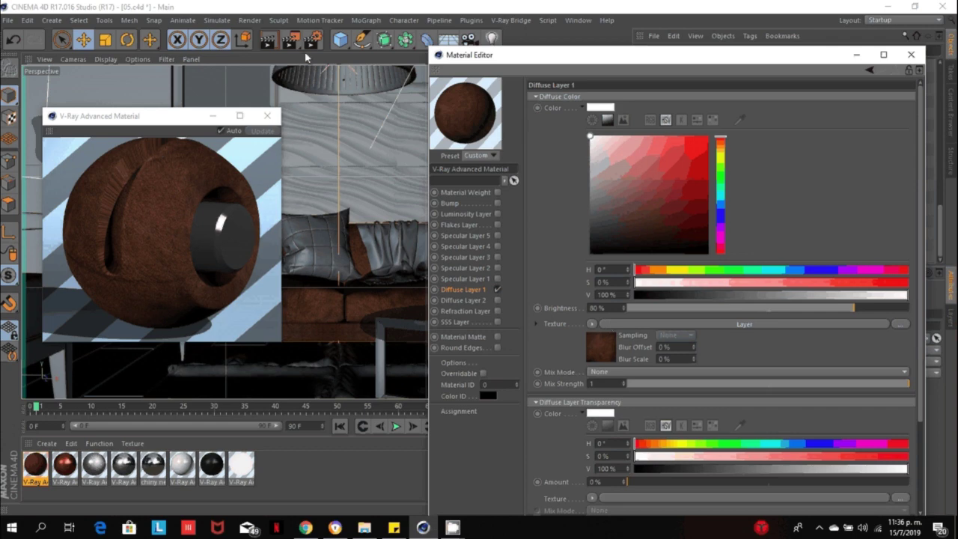
# Render the scene to check the leather on the sofa, stop the render and close the render windows
pyautogui.click(290, 43)
pyautogui.click(366, 104)
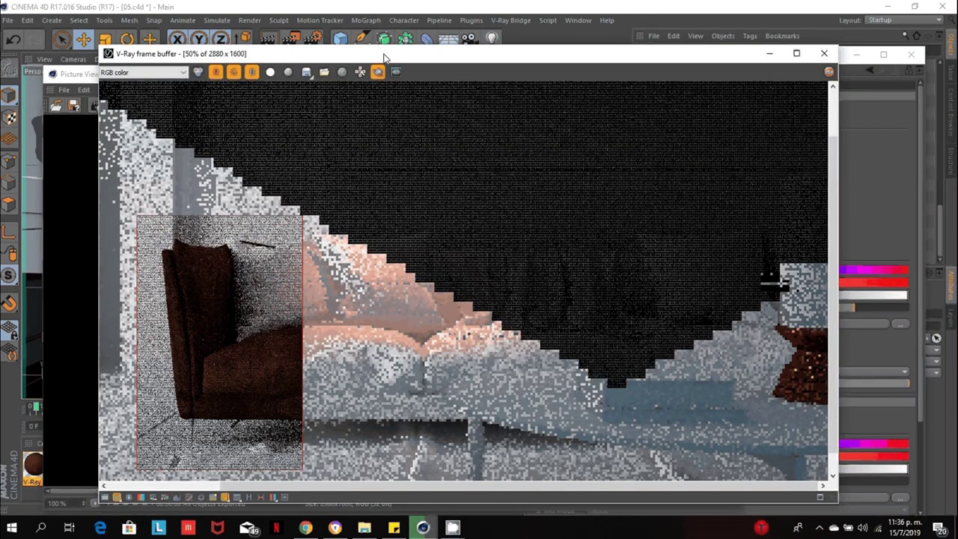
pyautogui.moveTo(383, 58); pyautogui.dragTo(429, 27)
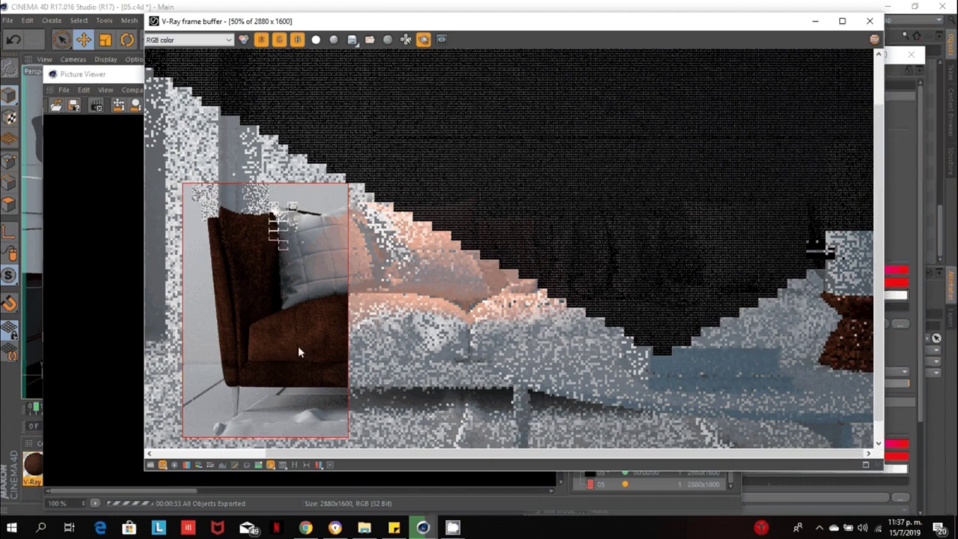
pyautogui.click(867, 21)
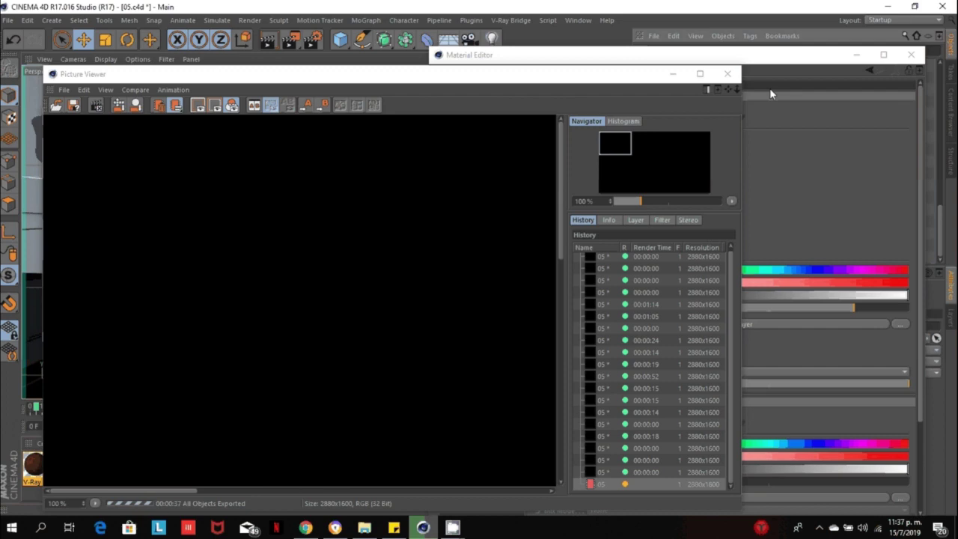
pyautogui.click(728, 75)
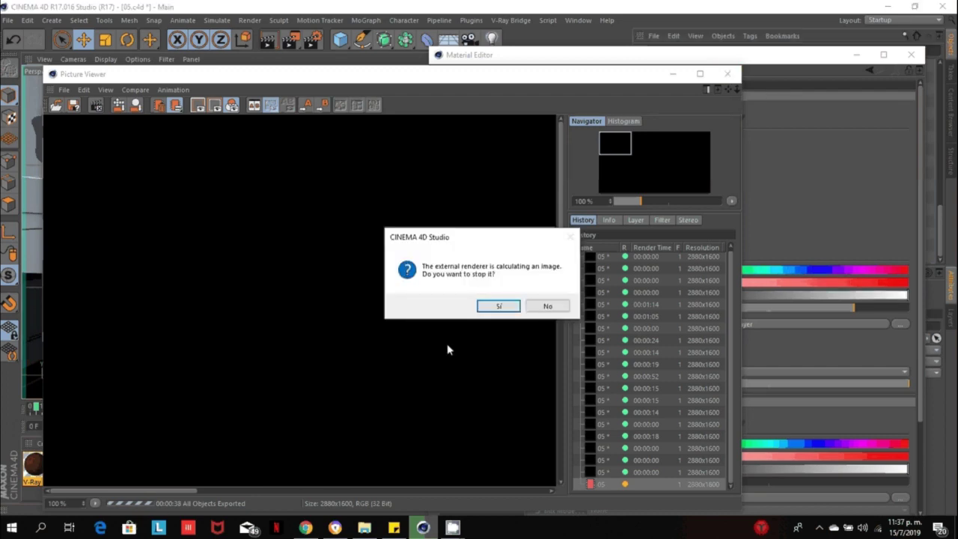
pyautogui.click(491, 306)
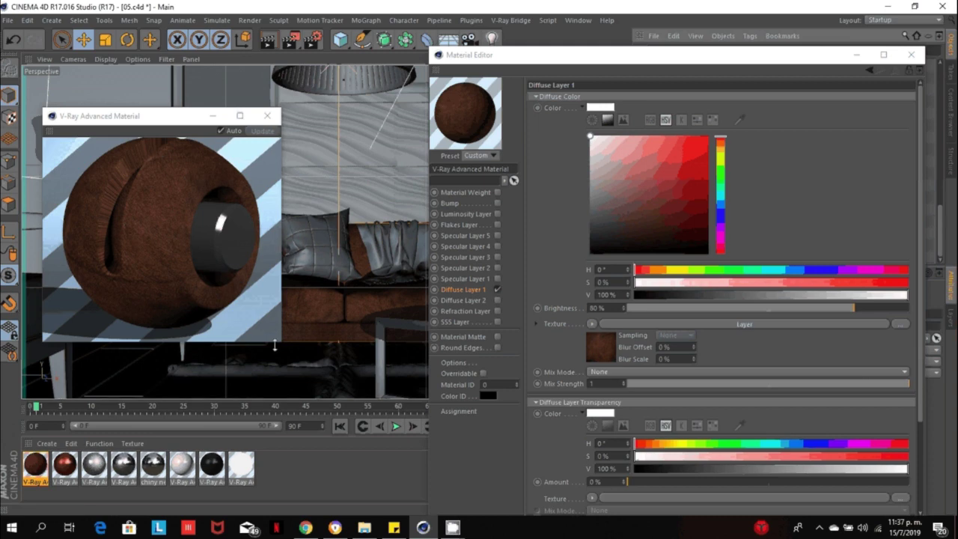
# Enlarge the material preview and add a Fresnel shader above the leather image in the Layer shader, blended as Overlay at 50%
pyautogui.moveTo(282, 344); pyautogui.dragTo(306, 380)
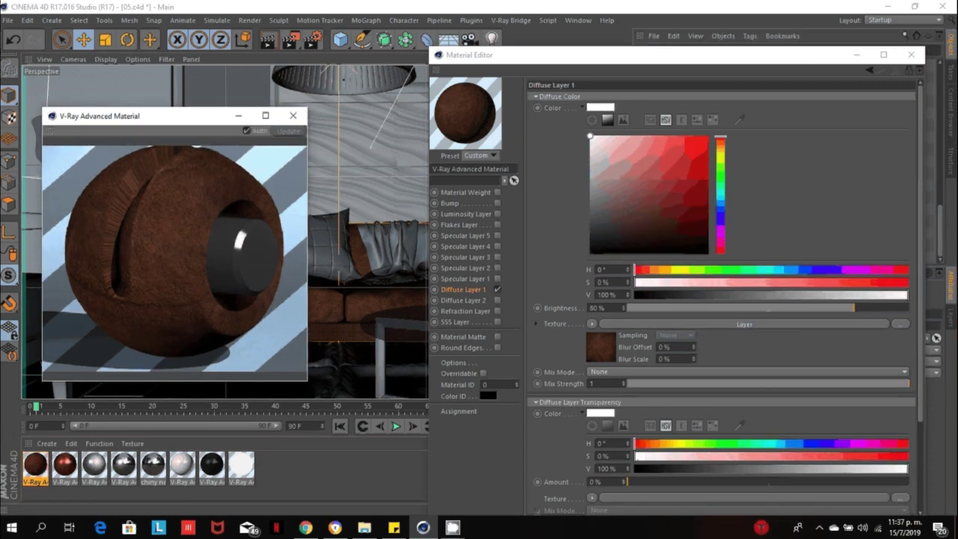
pyautogui.click(607, 349)
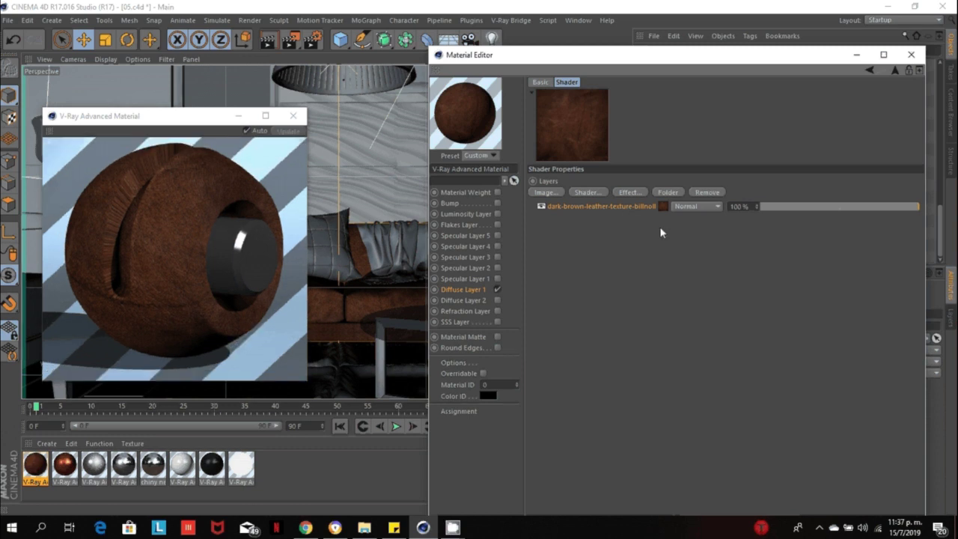
pyautogui.click(587, 192)
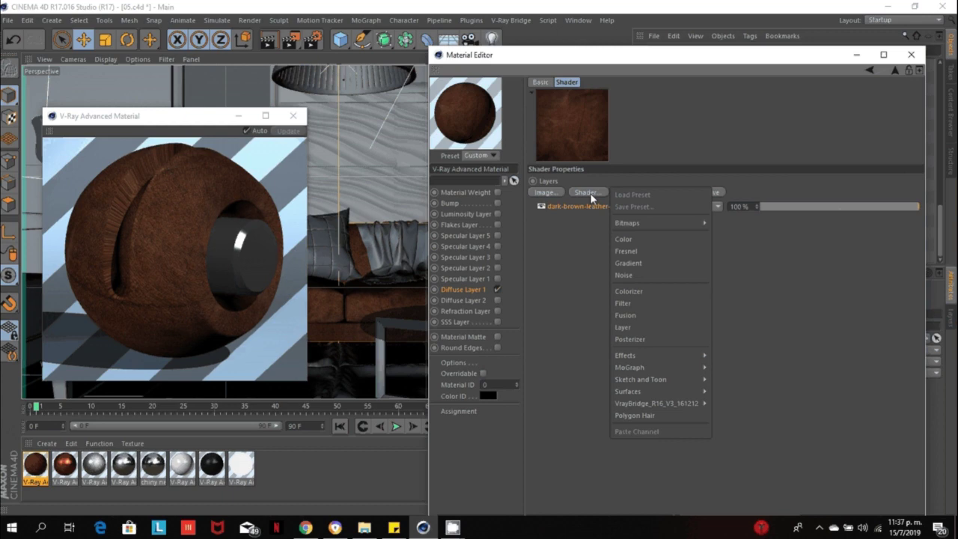
pyautogui.click(662, 252)
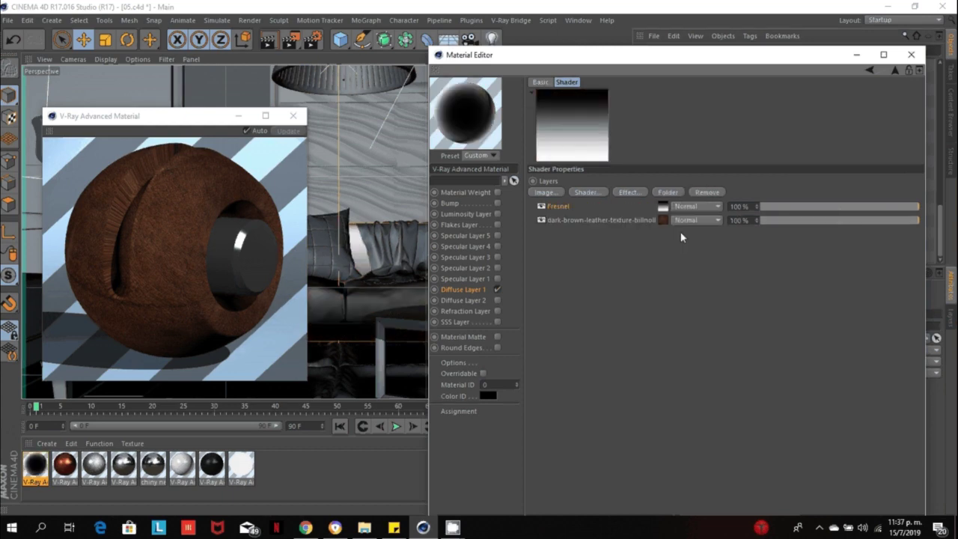
pyautogui.click(710, 207)
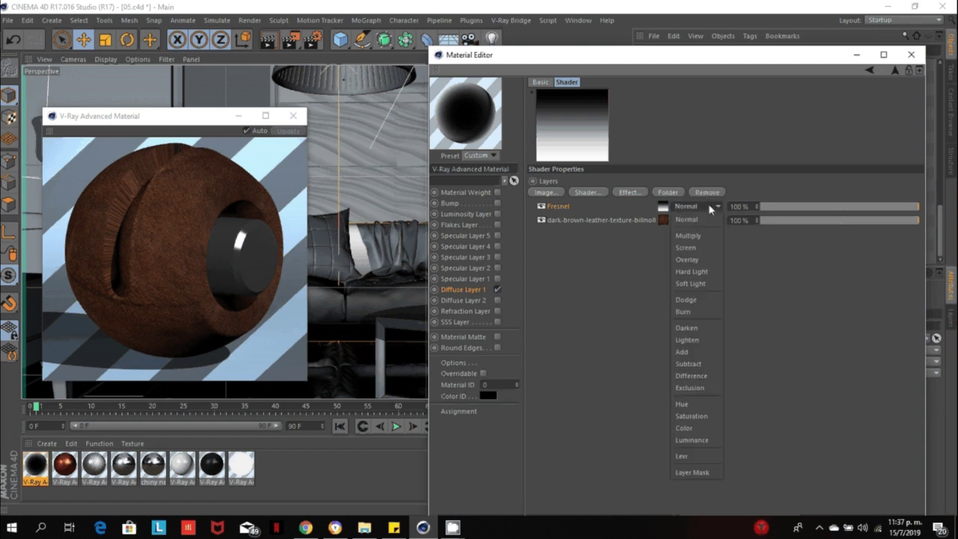
pyautogui.click(716, 261)
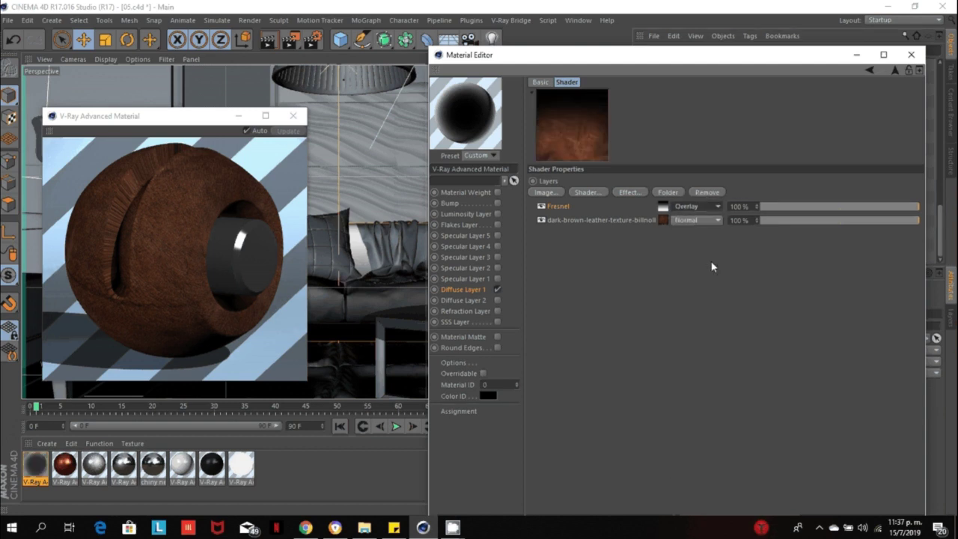
pyautogui.click(839, 210)
pyautogui.moveTo(839, 214); pyautogui.dragTo(840, 213)
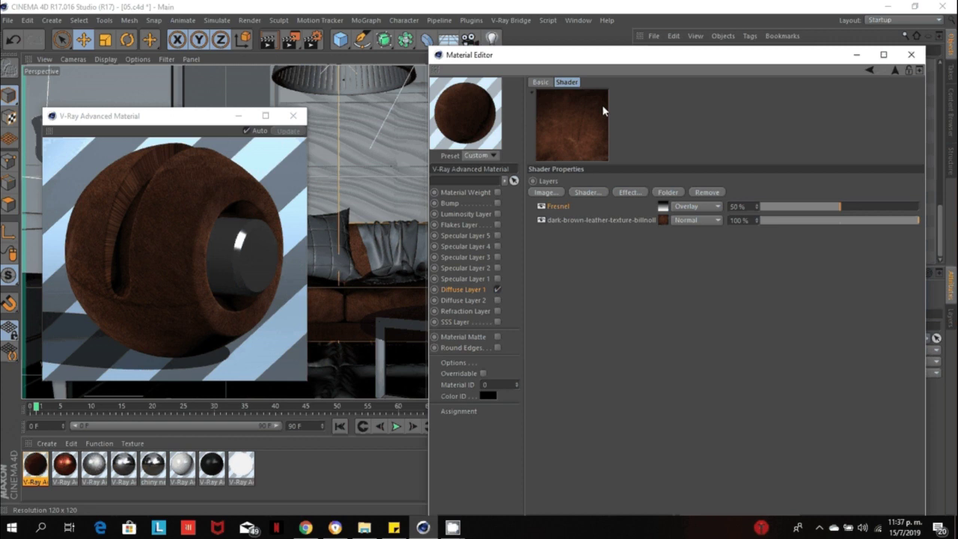
# Inspect the Fresnel layer's gradient and check how the blended leather looks on the sofa in the viewport
pyautogui.click(665, 209)
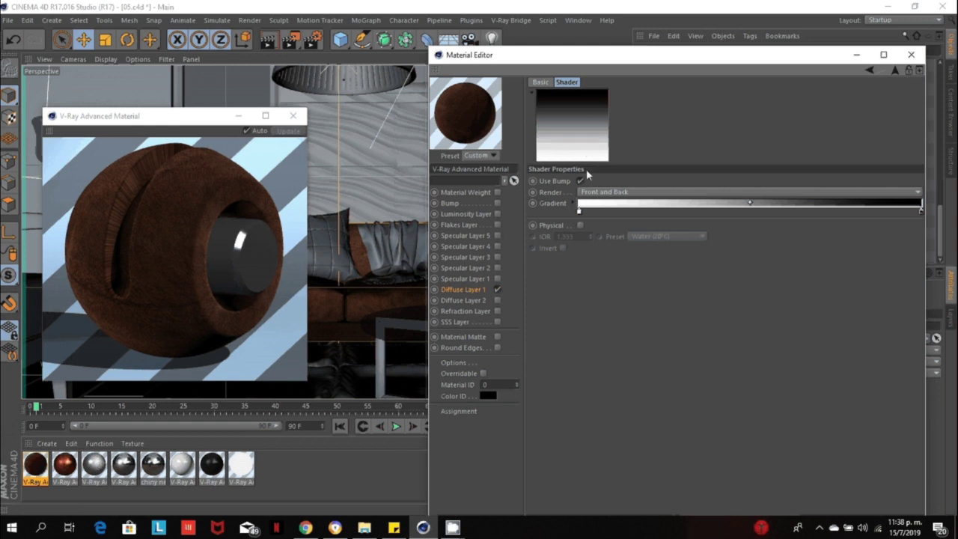
pyautogui.click(869, 70)
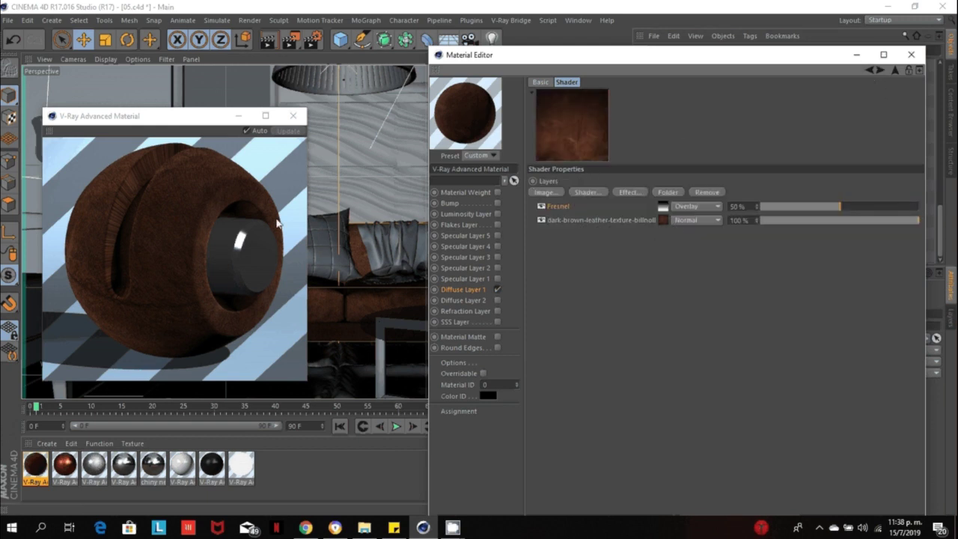
pyautogui.moveTo(152, 122); pyautogui.dragTo(212, 376)
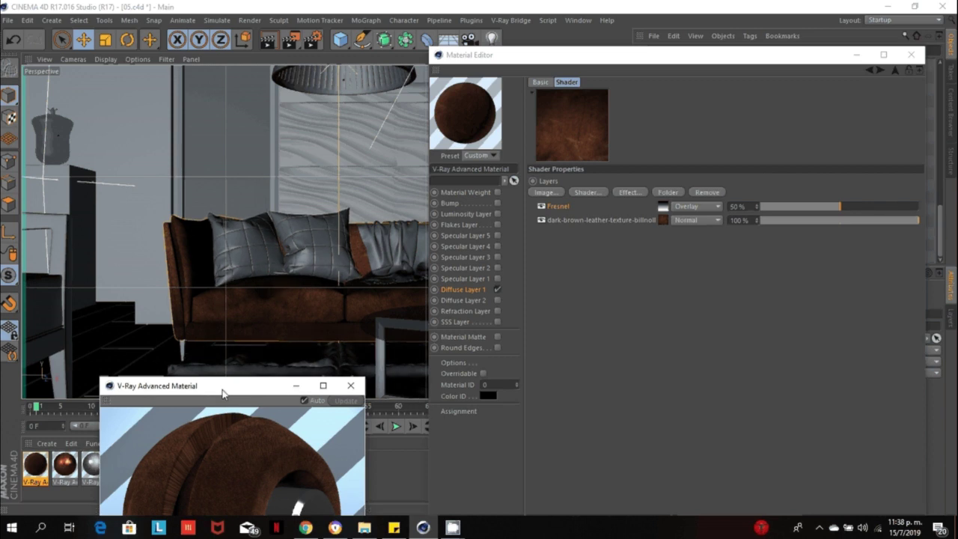
pyautogui.moveTo(222, 390); pyautogui.dragTo(173, 93)
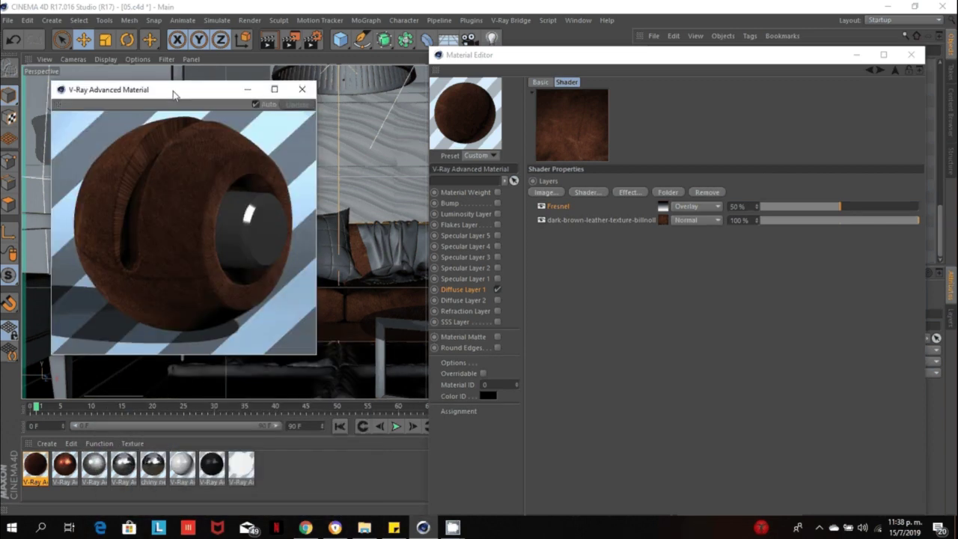
pyautogui.click(593, 266)
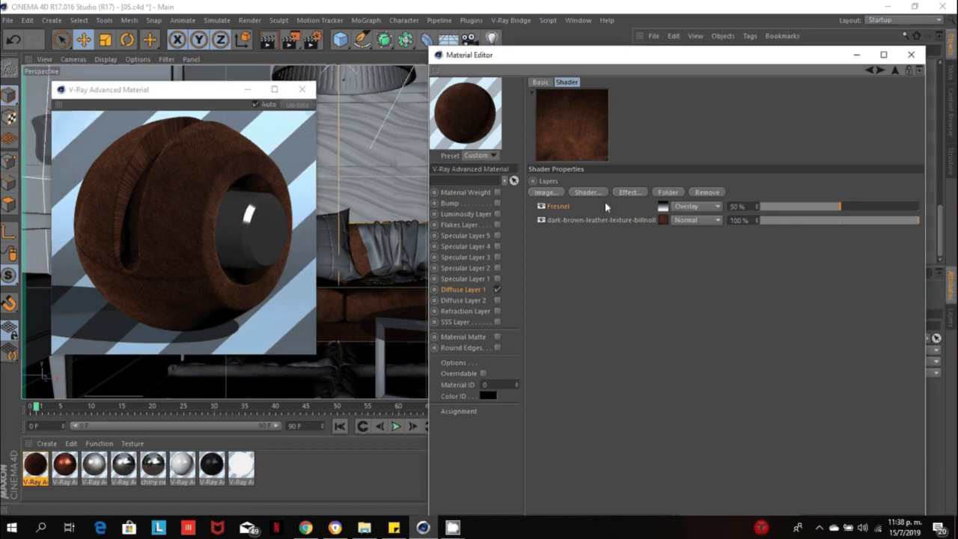
# Look through the leather material's Diffuse Layer 1 settings down to the diffuse options
pyautogui.click(470, 294)
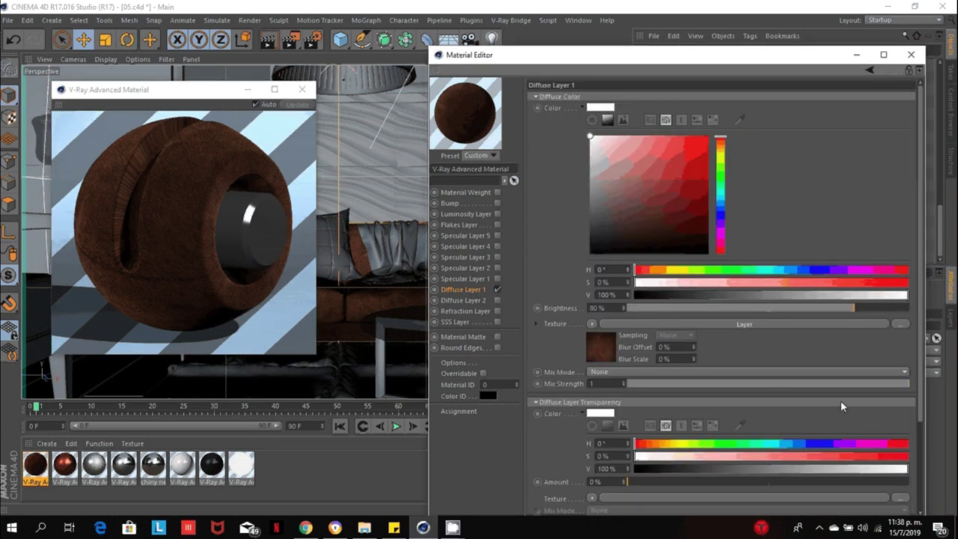
pyautogui.moveTo(920, 306); pyautogui.dragTo(924, 458)
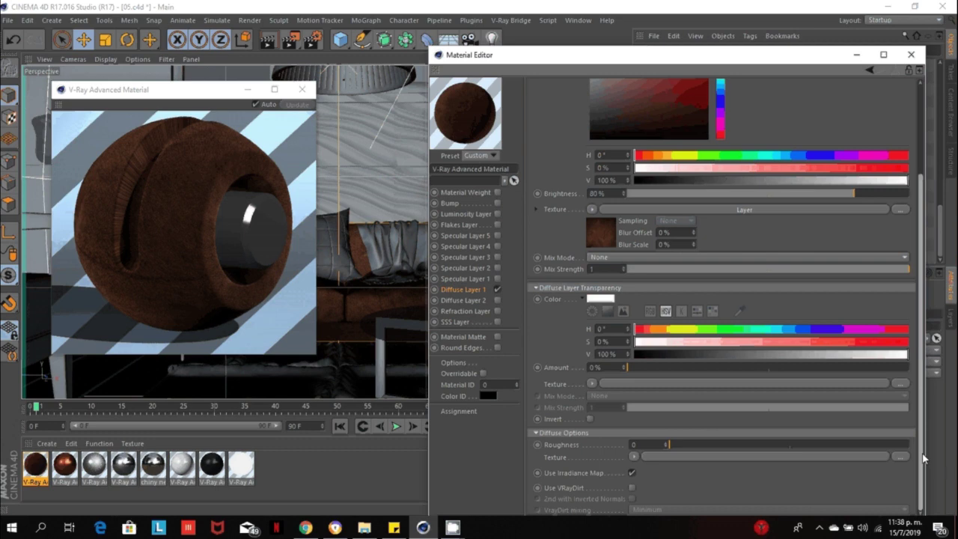
pyautogui.scroll(3, 924, 458)
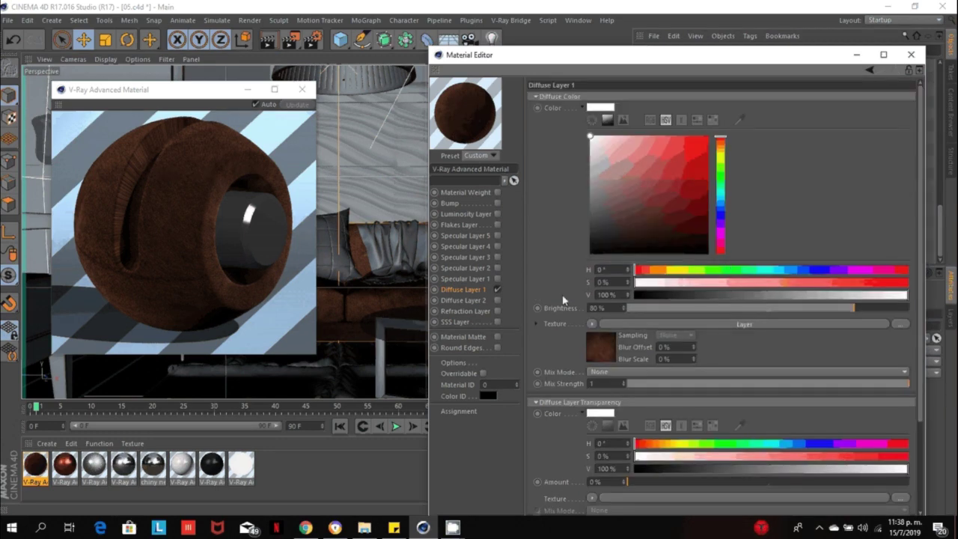
# Enable Specular Layer 1 for the leather material, set its type to Phong and show its transparency settings
pyautogui.click(473, 280)
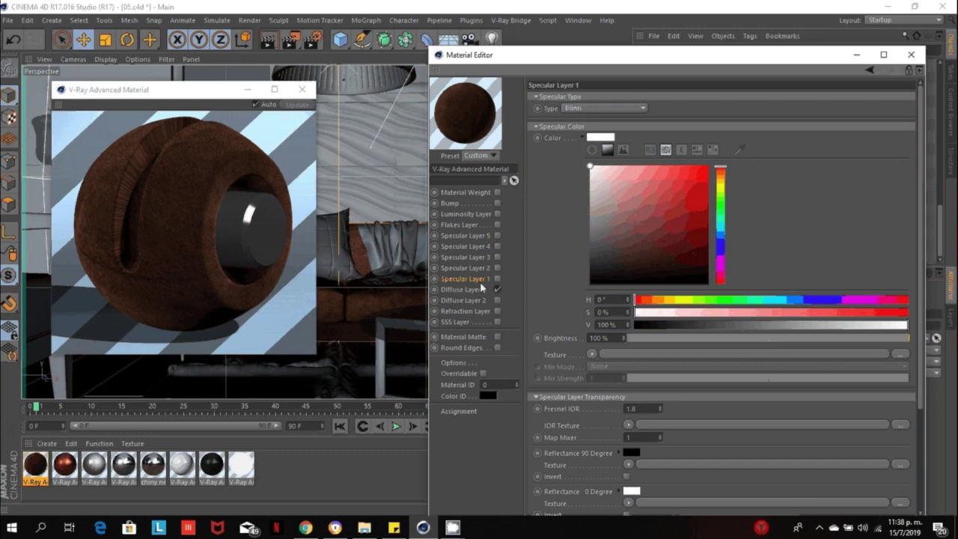
pyautogui.click(497, 279)
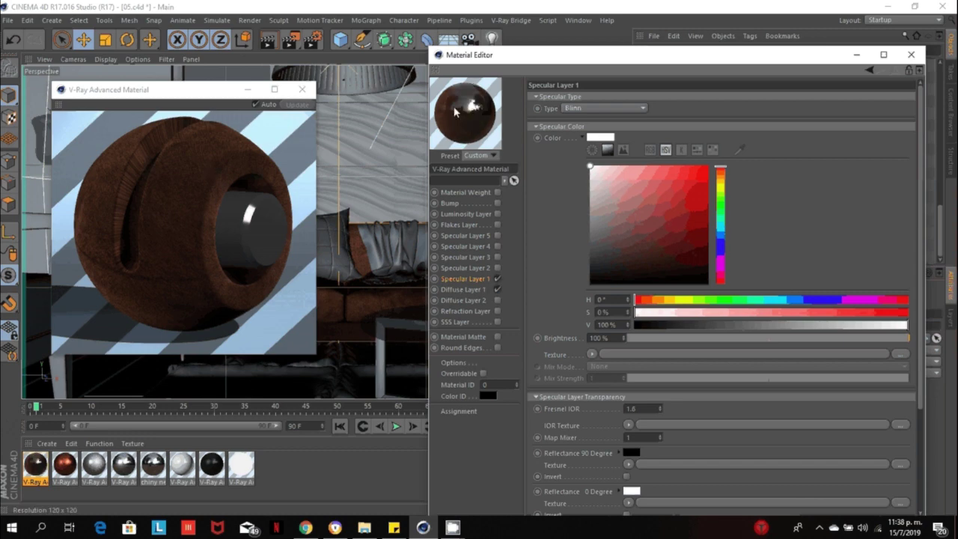
pyautogui.click(584, 108)
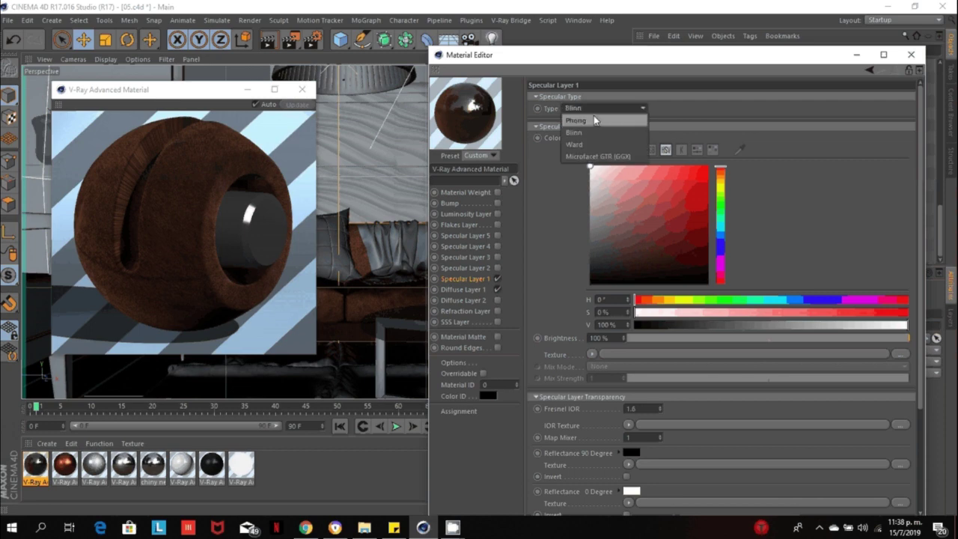
pyautogui.click(593, 119)
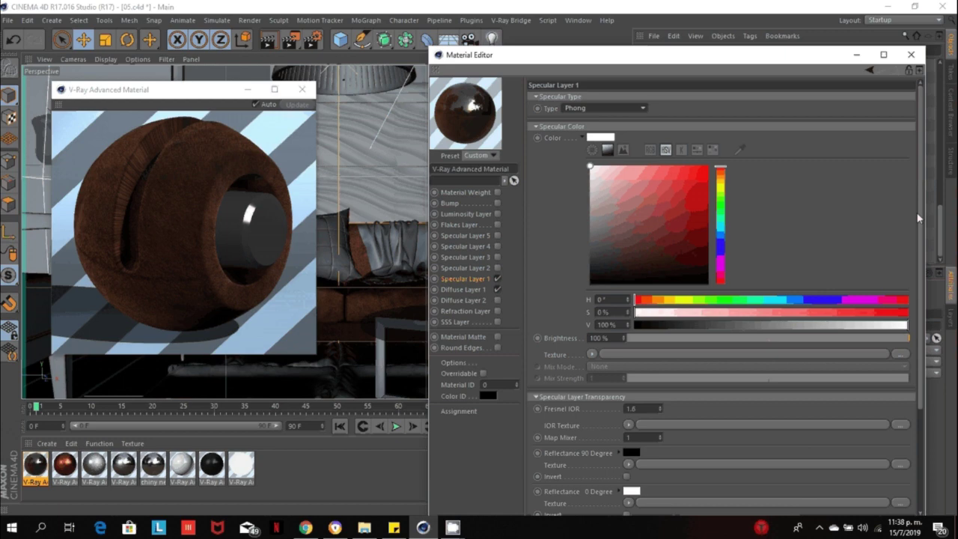
pyautogui.moveTo(918, 217); pyautogui.dragTo(922, 248)
pyautogui.scroll(-1, 885, 286)
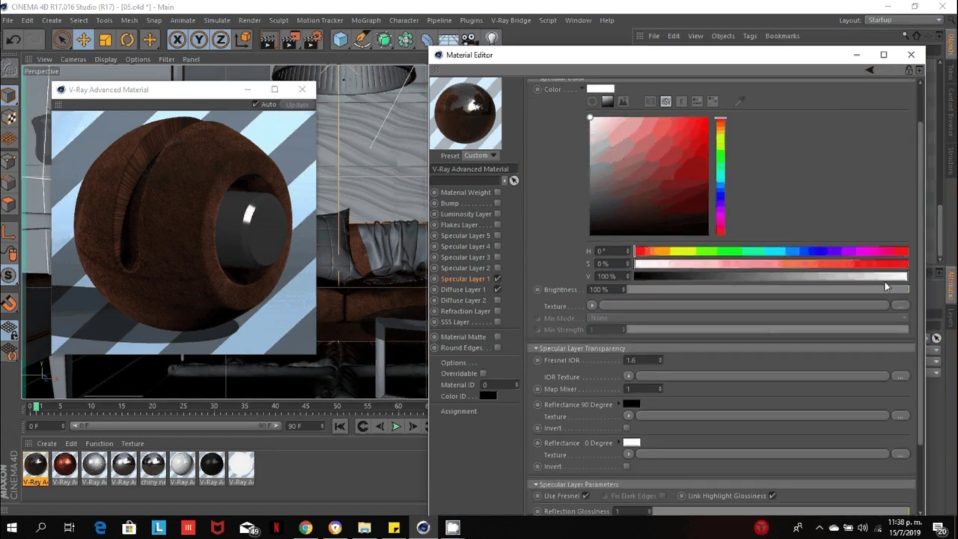
# Lower the Specular Layer 1 color's value to 70%, try a Fresnel IOR of 3, and settle on 2
pyautogui.moveTo(885, 280); pyautogui.dragTo(825, 278)
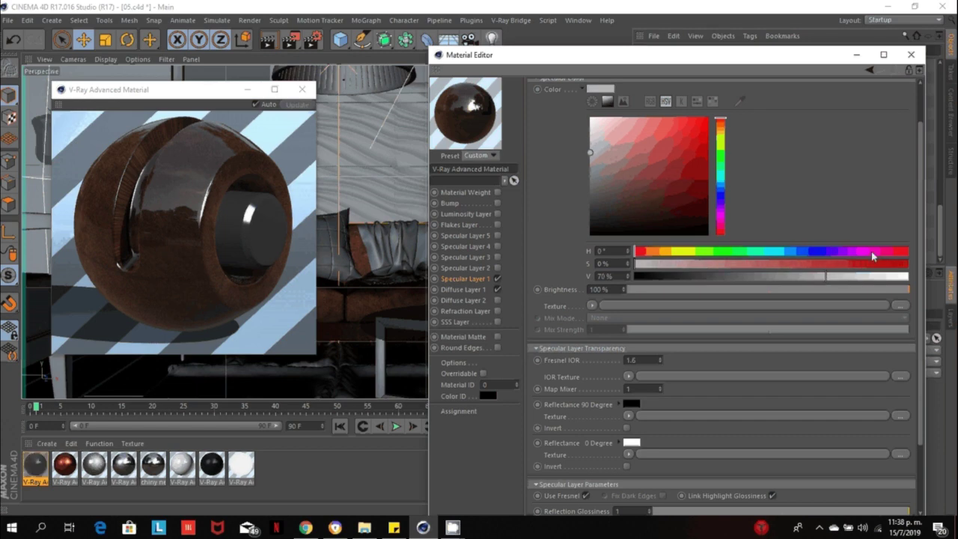
pyautogui.scroll(-3, 894, 339)
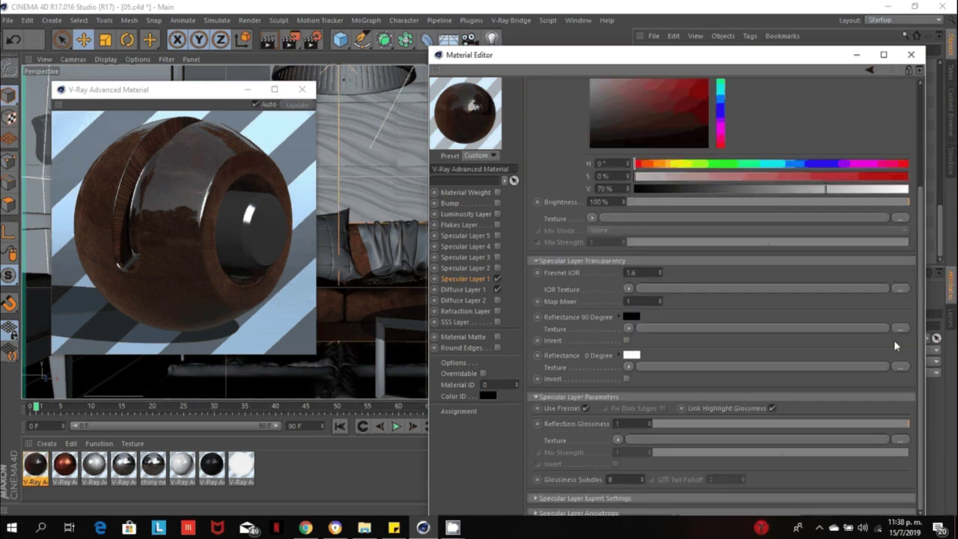
pyautogui.doubleClick(644, 274)
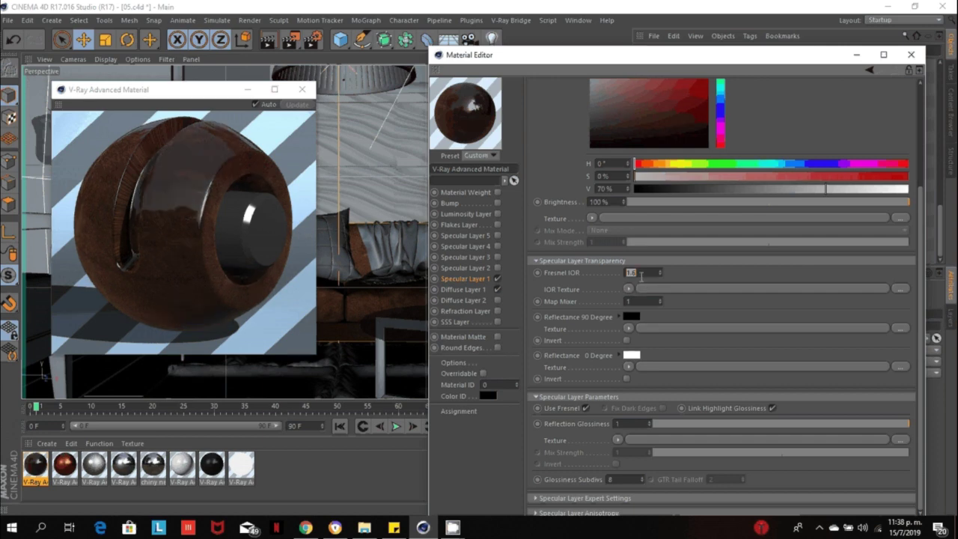
pyautogui.write('3')
pyautogui.press('Return')
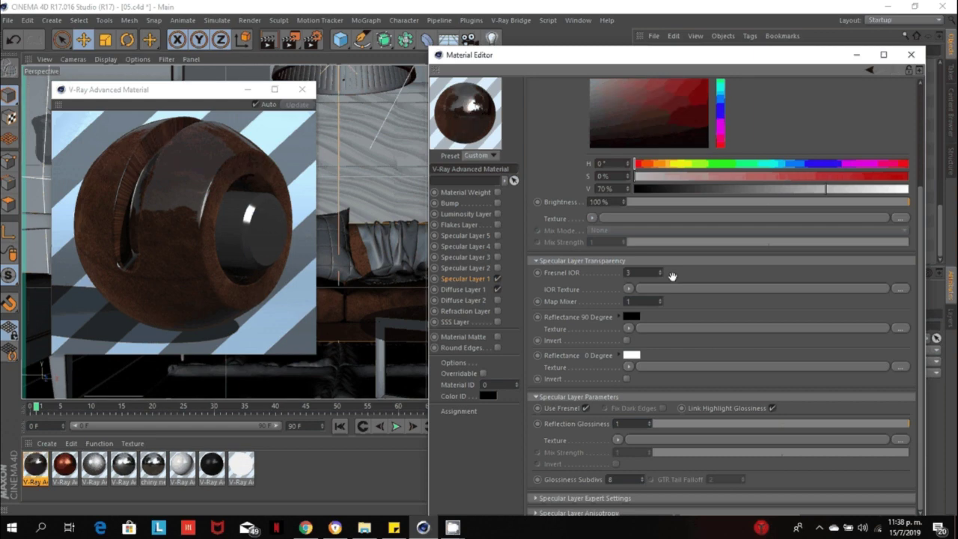
pyautogui.doubleClick(637, 275)
pyautogui.write('2')
pyautogui.press('Return')
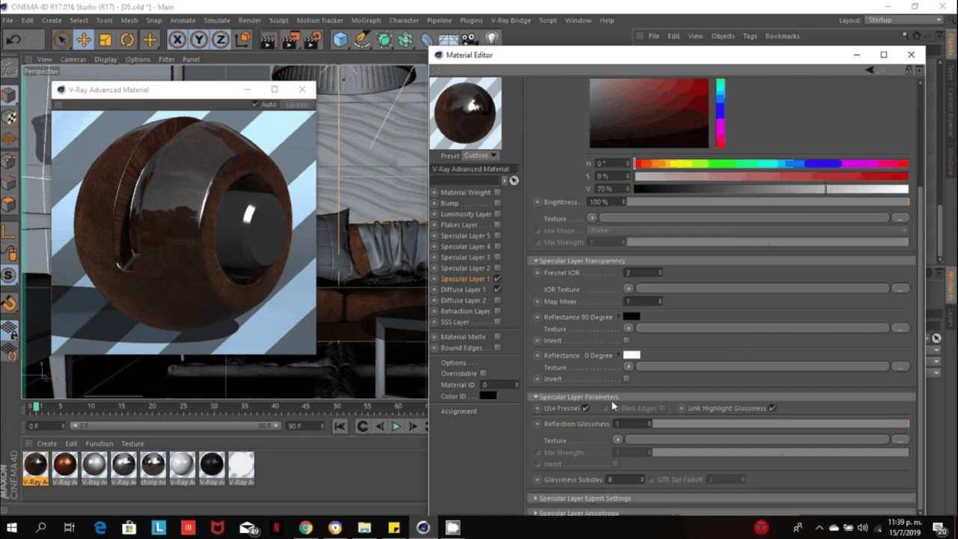
# Unlink the highlight glossiness from the reflection glossiness and switch the enlarged material preview to a plain sphere
pyautogui.click(772, 408)
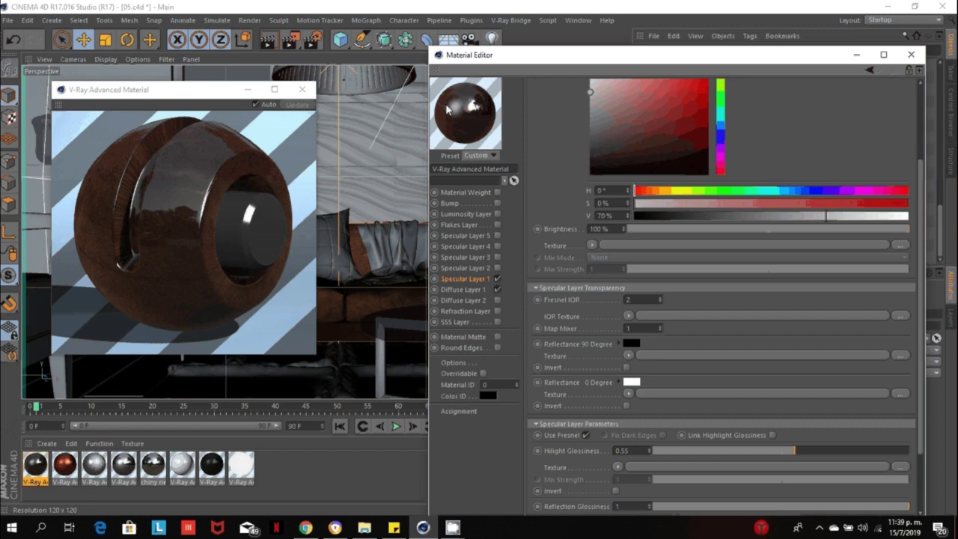
pyautogui.rightClick(170, 159)
pyautogui.click(217, 178)
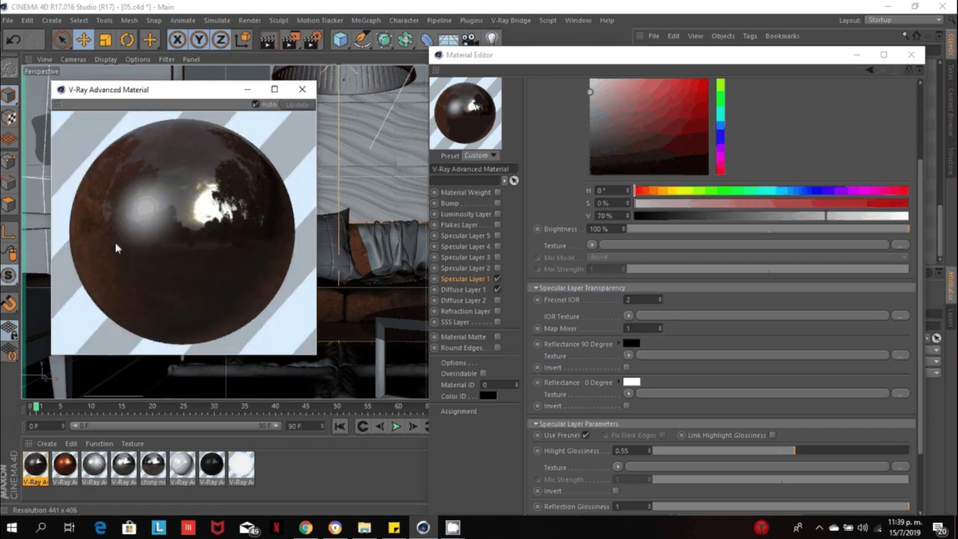
pyautogui.scroll(-2, 905, 368)
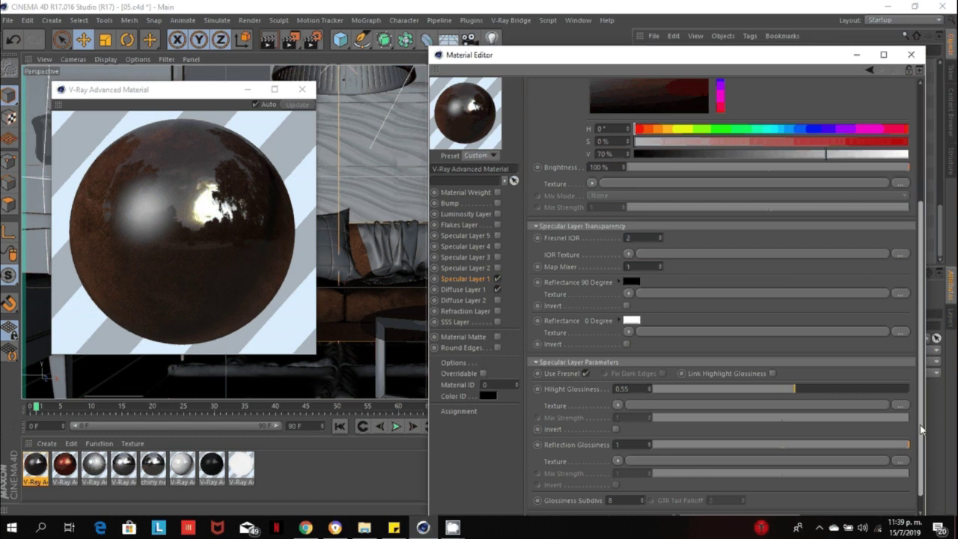
pyautogui.scroll(-1, 920, 424)
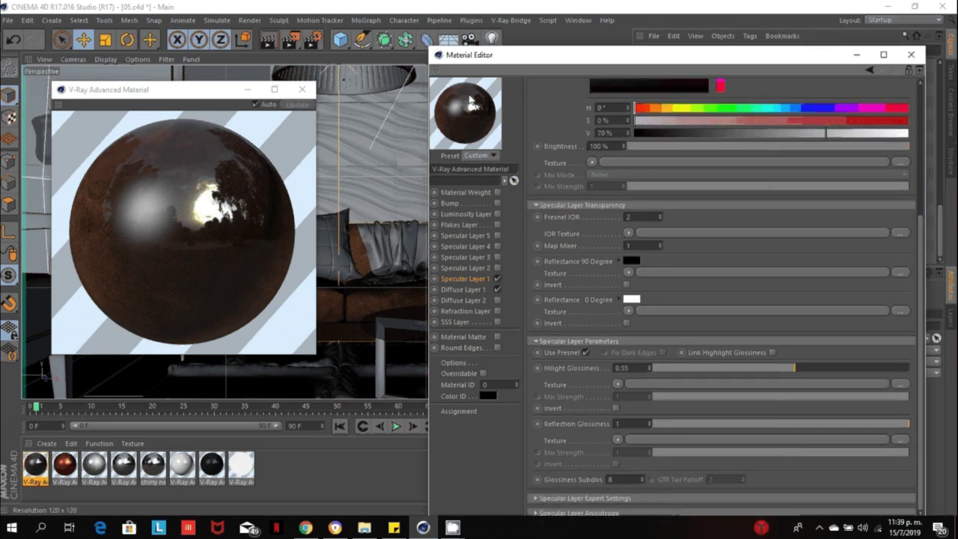
# Set the specular layer's Reflection Glossiness to 0.75 and its Glossiness Subdivs to 32
pyautogui.click(899, 425)
pyautogui.moveTo(899, 427); pyautogui.dragTo(846, 421)
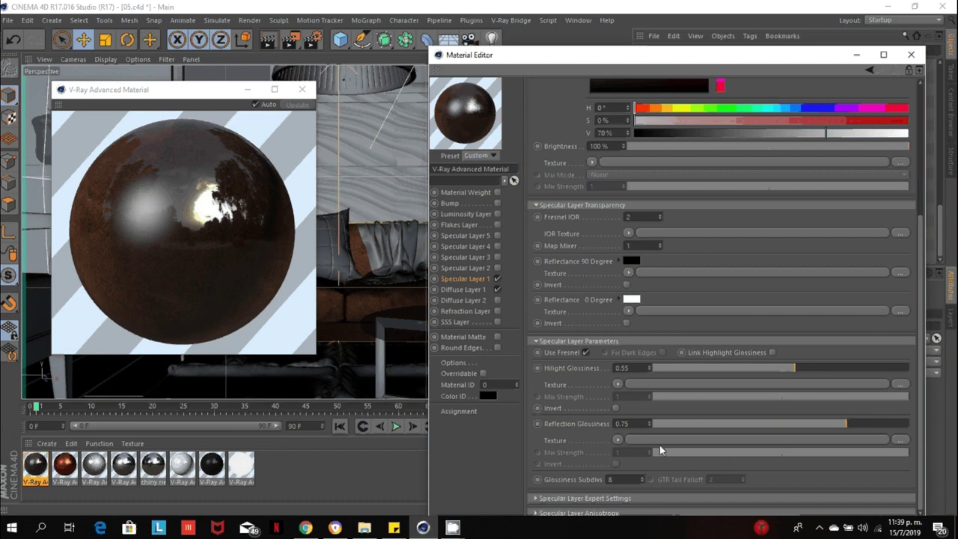
pyautogui.click(627, 482)
pyautogui.write('32')
pyautogui.press('Return')
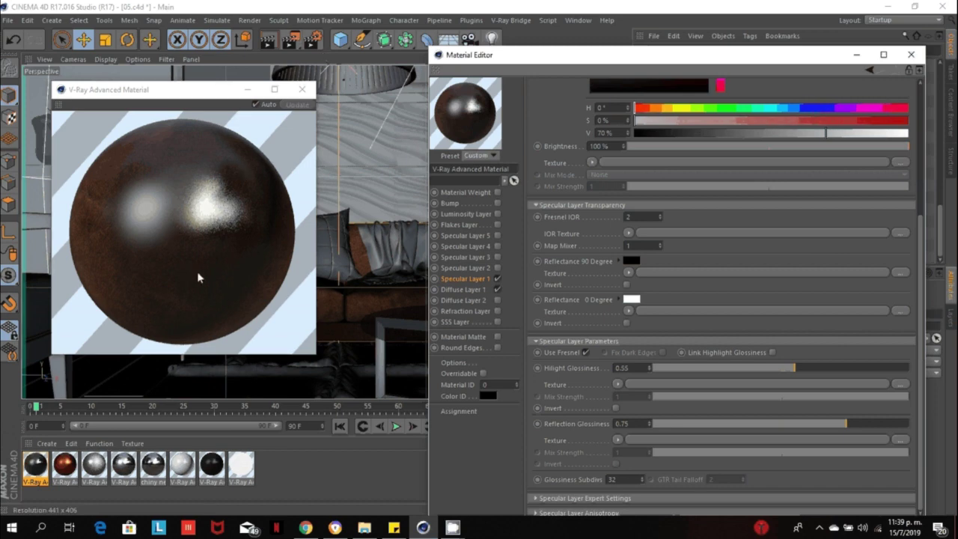
# Run a test render of the sofa region to check the leather reflections, and close the render windows
pyautogui.click(293, 44)
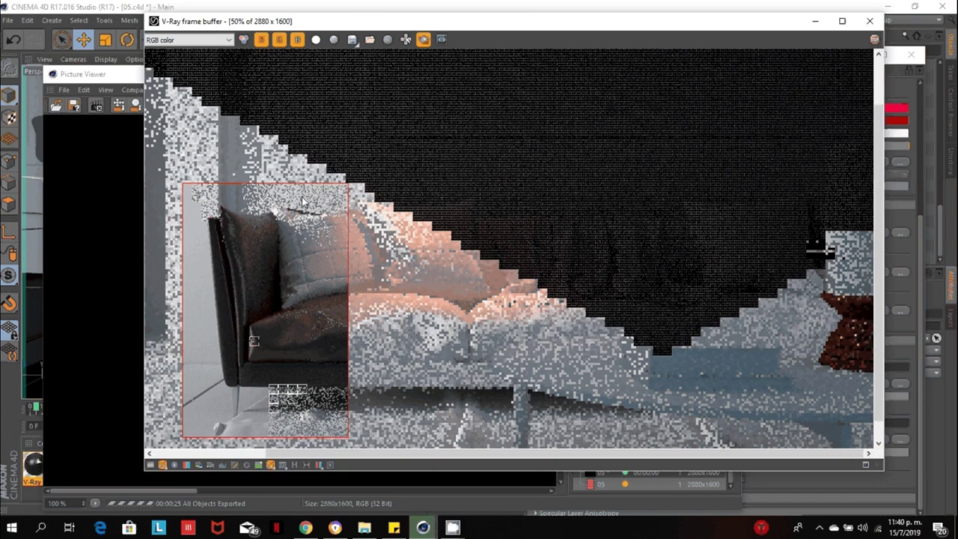
pyautogui.click(869, 21)
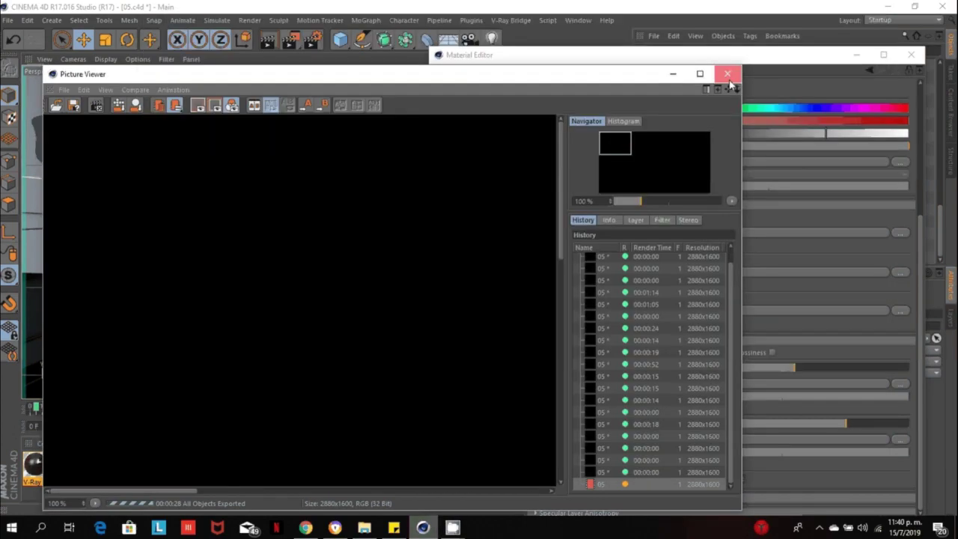
pyautogui.click(728, 77)
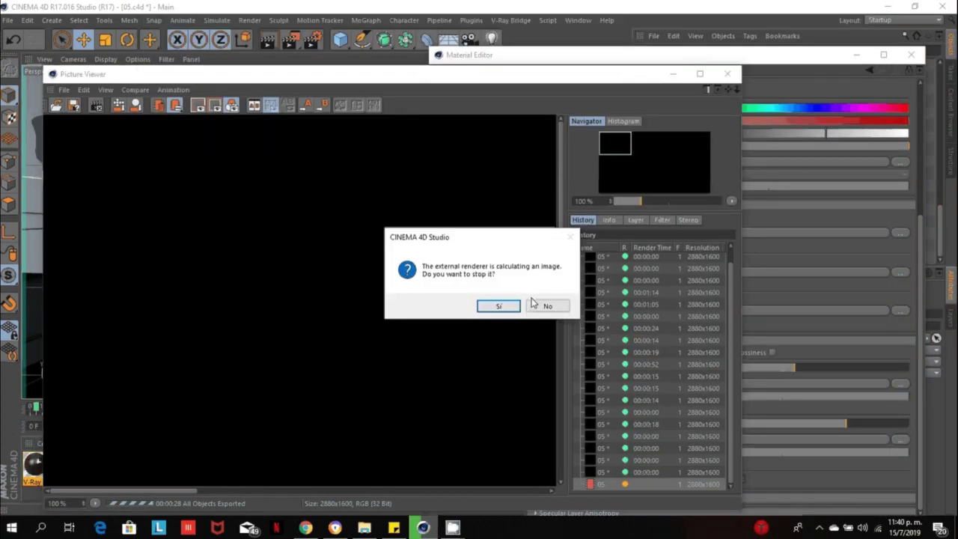
pyautogui.click(533, 303)
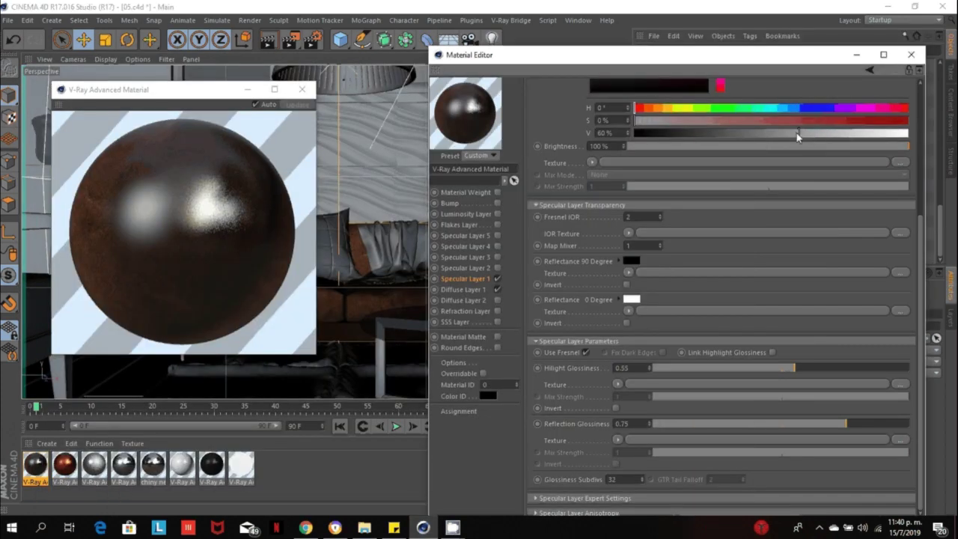
# Tint the Specular Layer 1 color reddish with 0° hue, 26% saturation and 55% value
pyautogui.moveTo(796, 133); pyautogui.dragTo(772, 134)
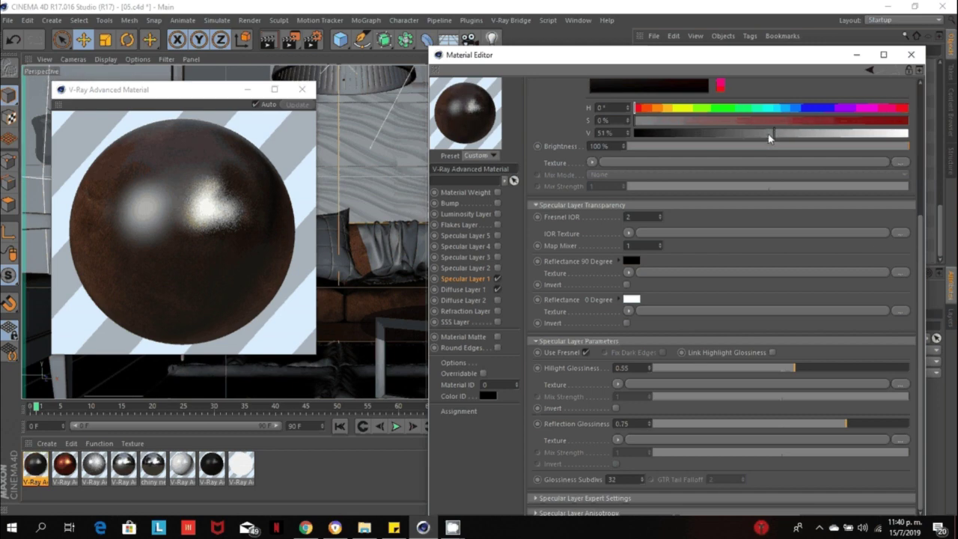
pyautogui.scroll(5, 875, 236)
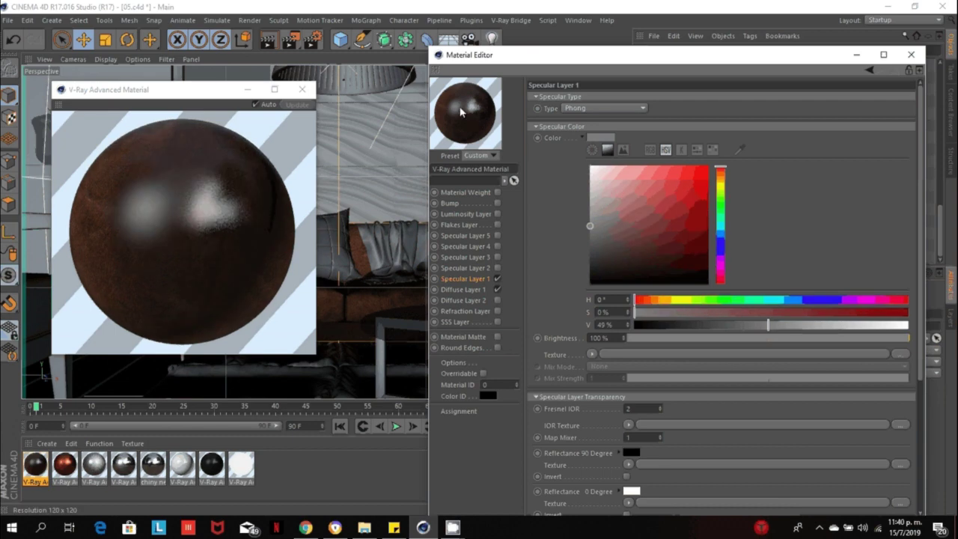
pyautogui.click(714, 312)
pyautogui.moveTo(713, 314); pyautogui.dragTo(704, 317)
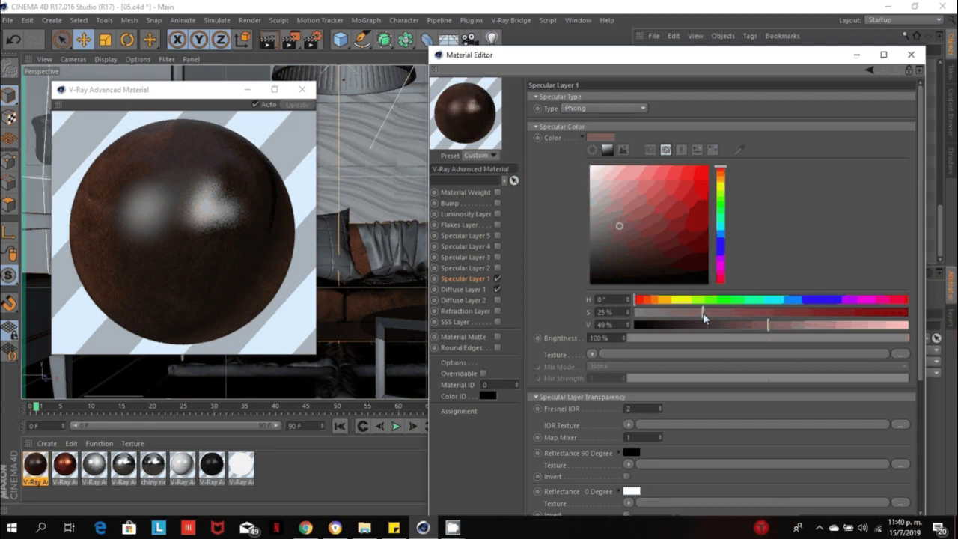
pyautogui.hotkey('ctrl', 'z')
pyautogui.hotkey('ctrl', 'y')
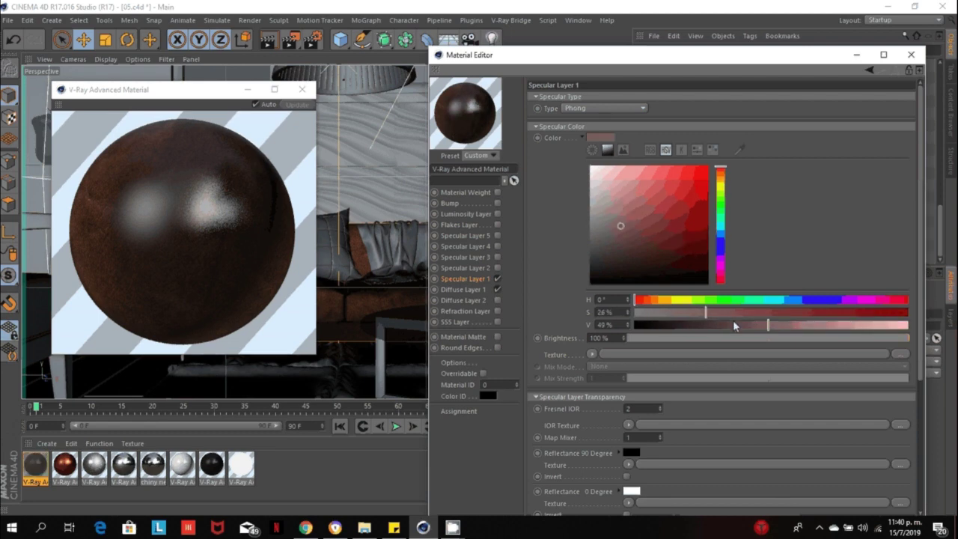
pyautogui.moveTo(733, 324); pyautogui.dragTo(784, 325)
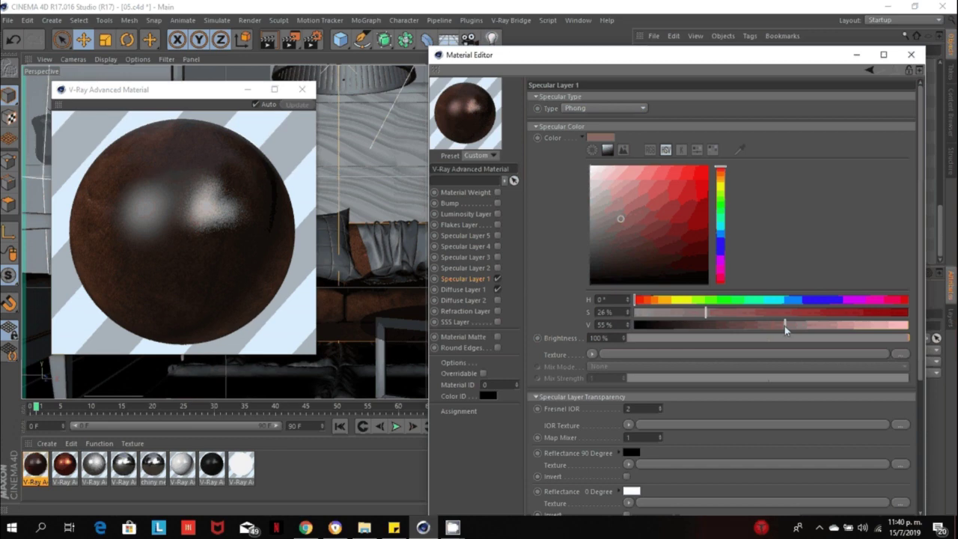
# Test render the sofa with the tinted specular color and stop the render
pyautogui.click(291, 42)
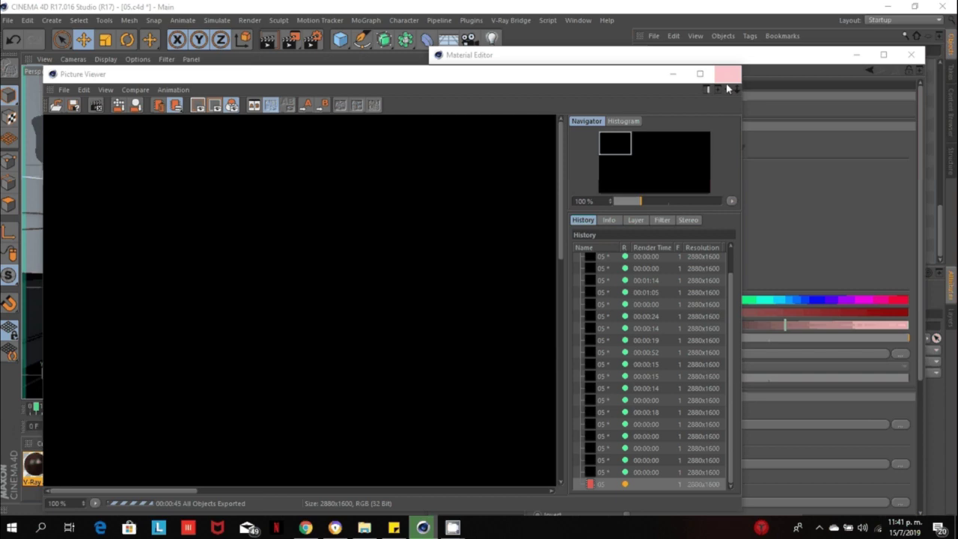
pyautogui.click(726, 81)
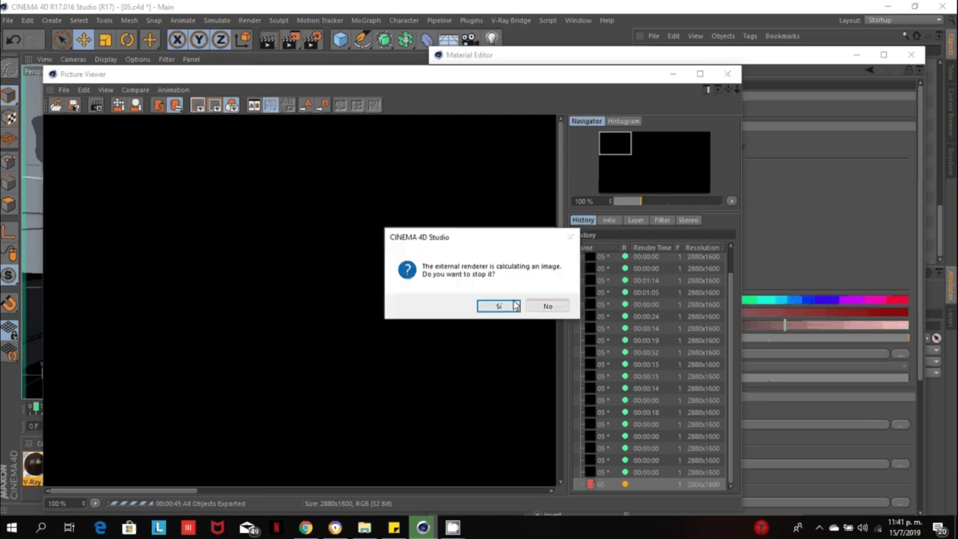
pyautogui.click(496, 306)
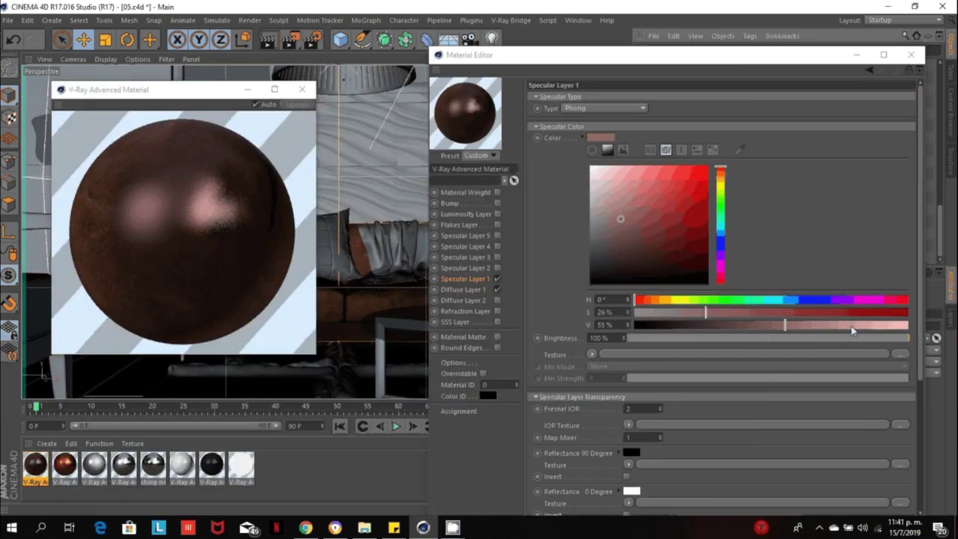
# Raise the specular color's value to 86% and reduce the Fresnel overlay in the diffuse Layer shader to 29%
pyautogui.moveTo(852, 327); pyautogui.dragTo(870, 327)
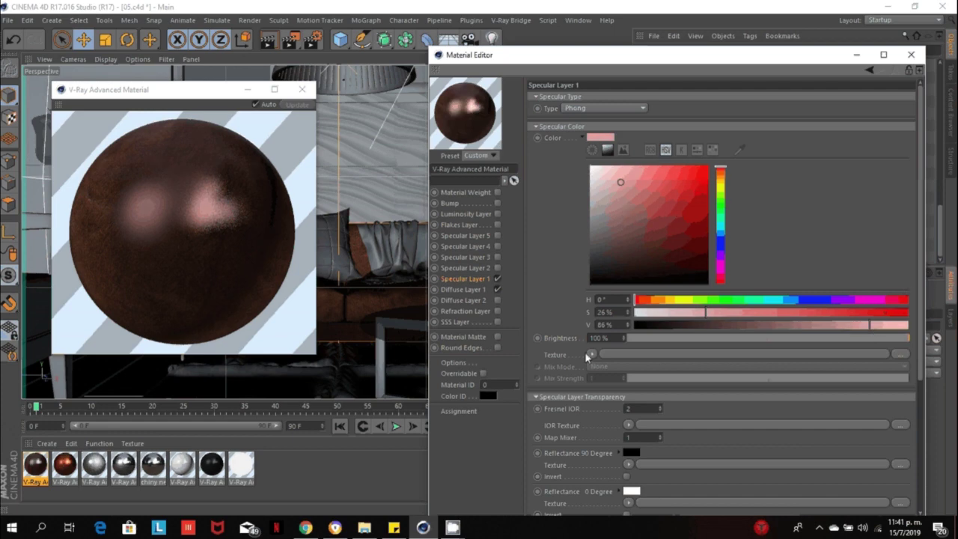
pyautogui.click(464, 289)
pyautogui.click(599, 343)
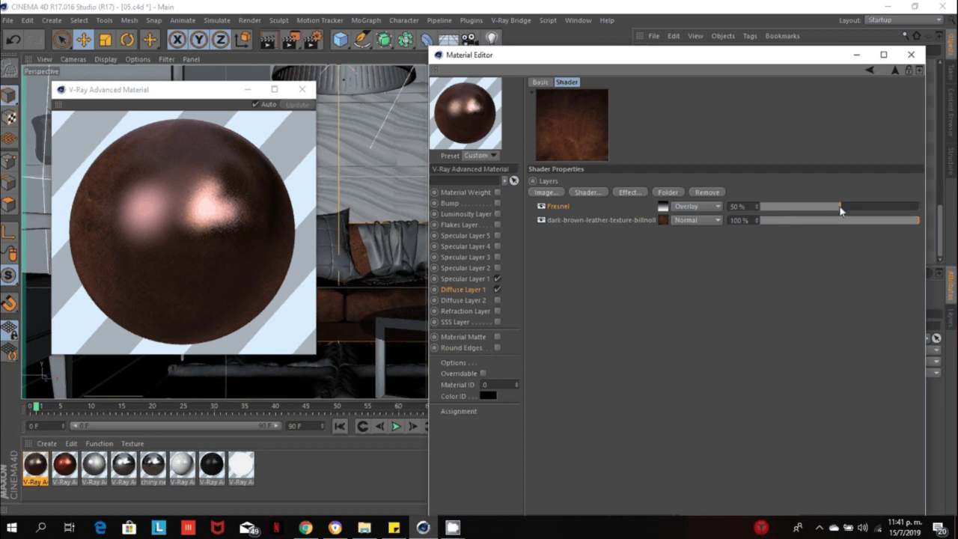
pyautogui.moveTo(840, 210); pyautogui.dragTo(811, 205)
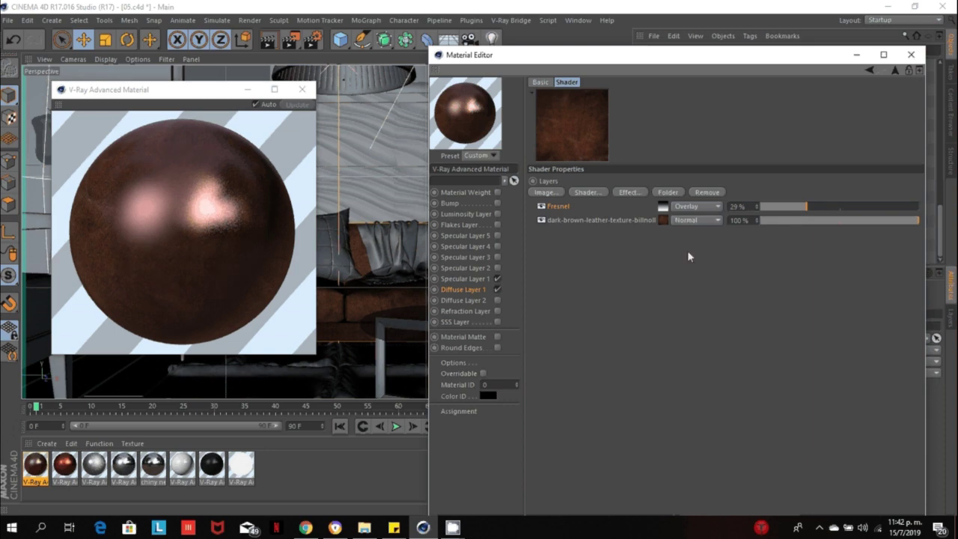
# Render the sofa region again to judge the brighter leather with the weaker Fresnel overlay, and stop the render
pyautogui.click(291, 41)
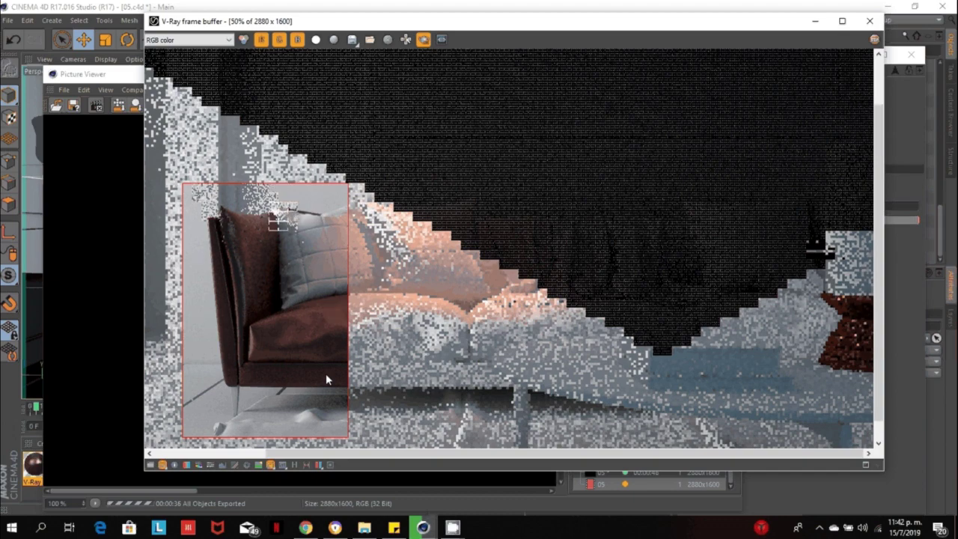
pyautogui.click(866, 22)
pyautogui.click(728, 74)
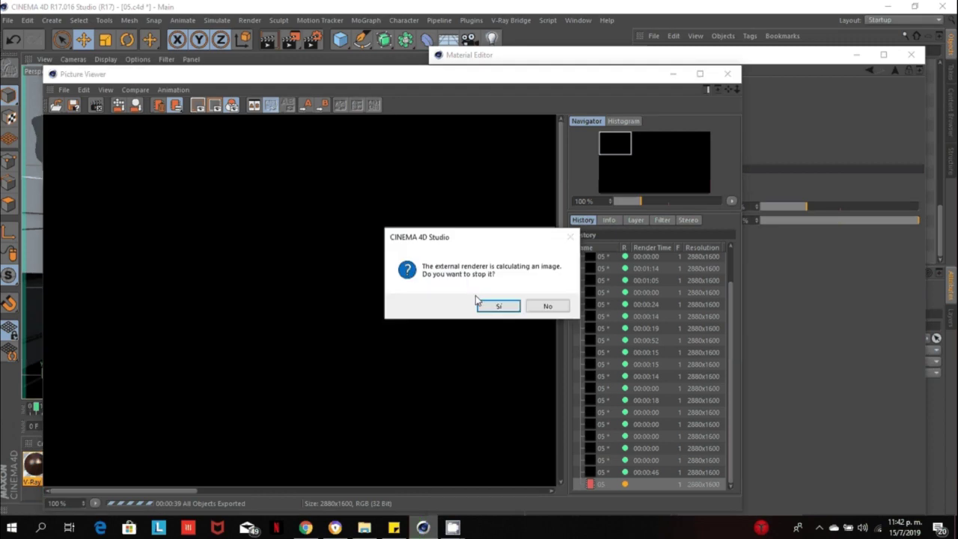
pyautogui.click(498, 307)
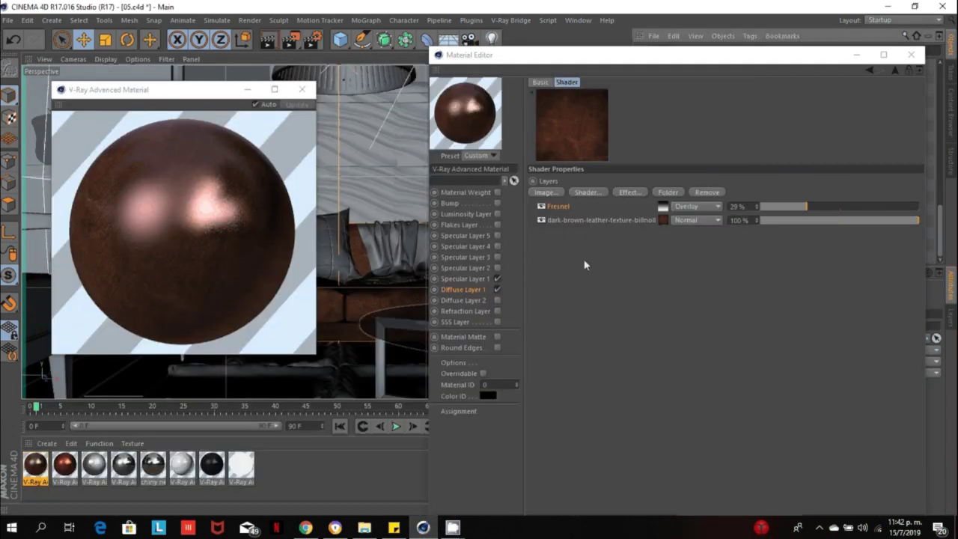
# Replace the dark brown leather image in the Layer shader with the lighter leather texture 1720.jpg
pyautogui.click(661, 221)
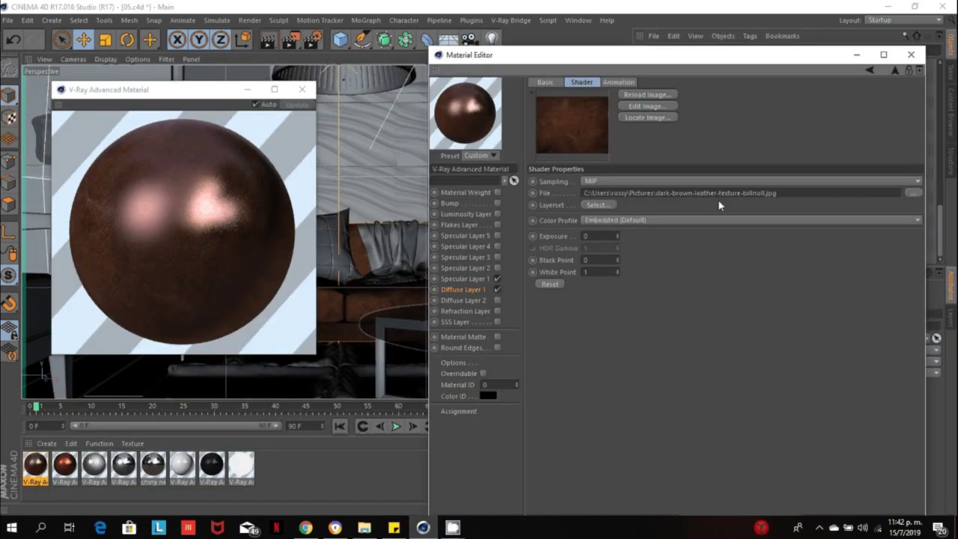
pyautogui.click(916, 194)
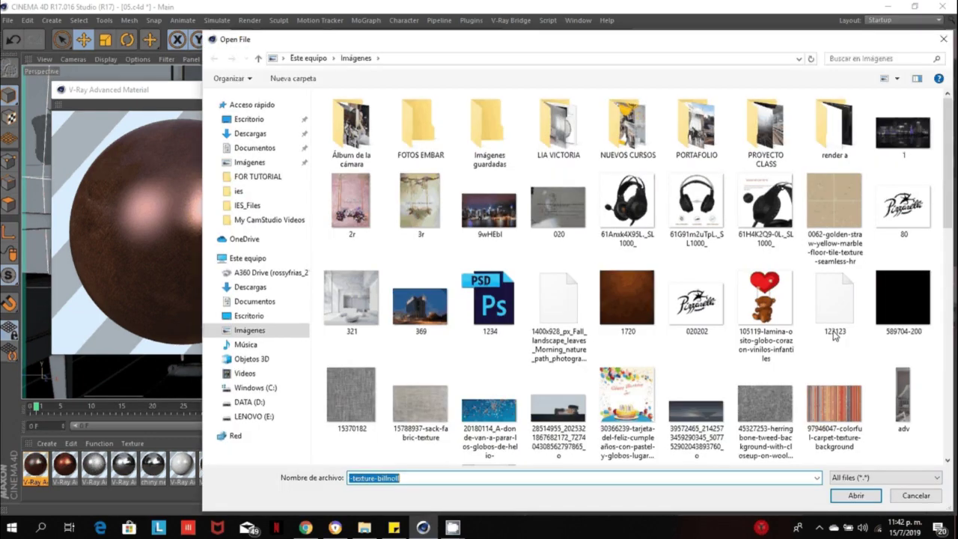
pyautogui.click(627, 299)
pyautogui.click(856, 494)
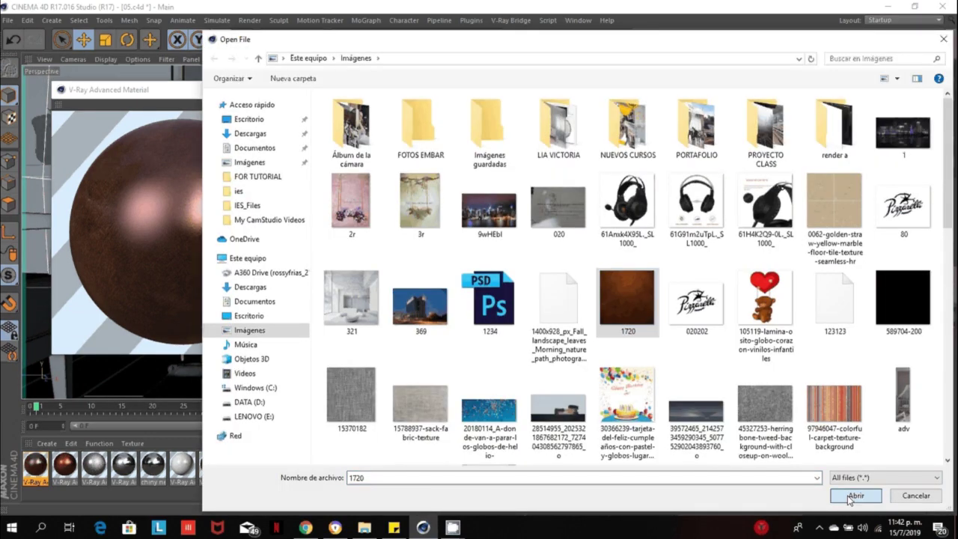
pyautogui.click(542, 303)
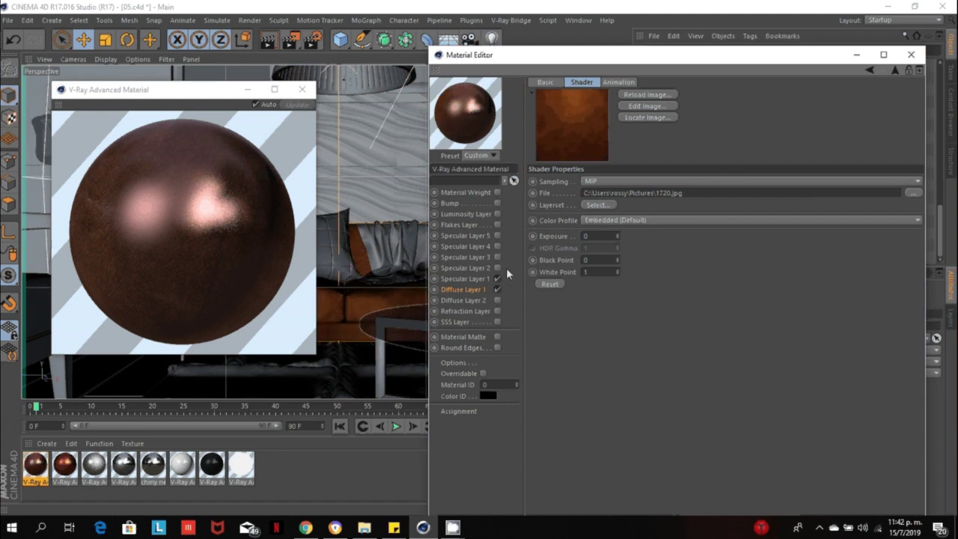
# Set the Specular Layer 1 color's saturation to 0% for neutral reflections
pyautogui.click(482, 279)
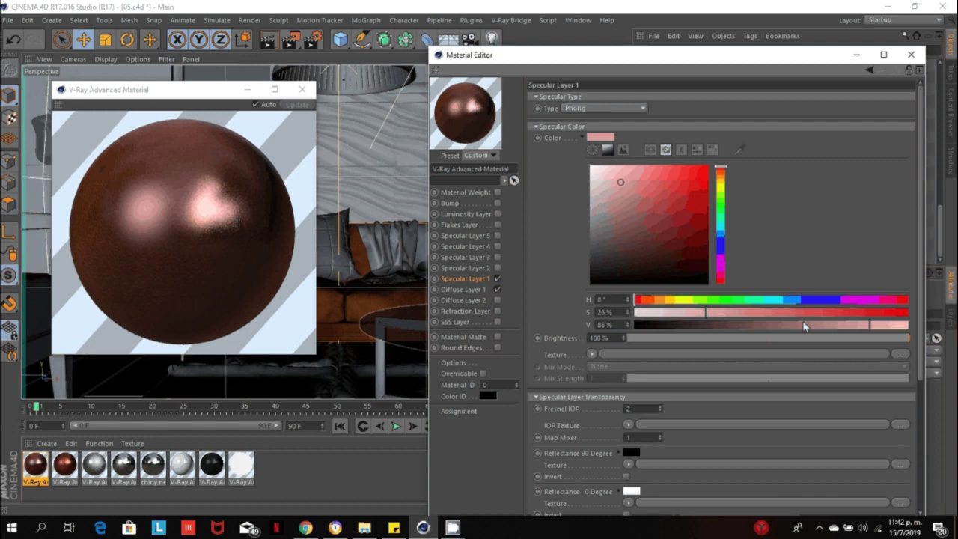
pyautogui.moveTo(703, 312); pyautogui.dragTo(612, 320)
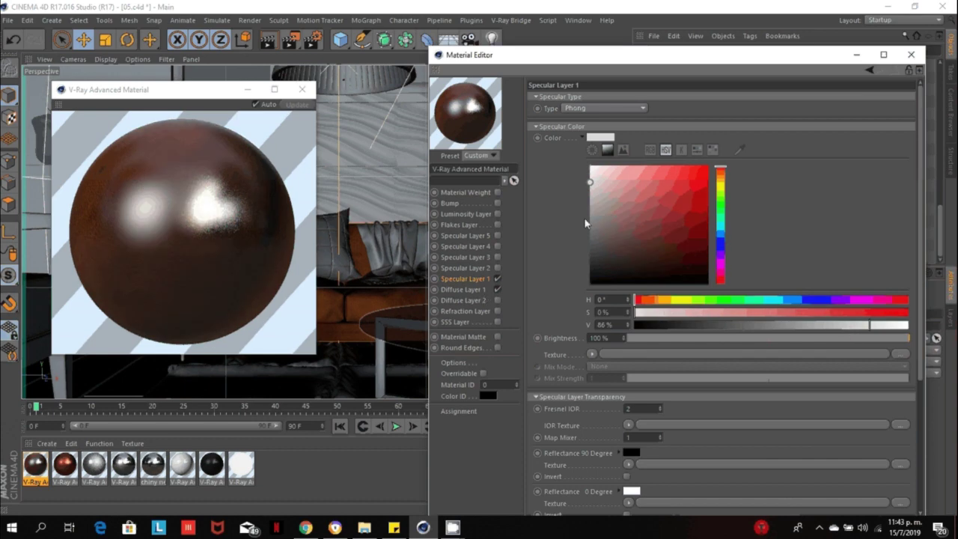
# Lower the Specular Layer 1 color's value to 58% to soften the leather's reflections
pyautogui.moveTo(816, 328); pyautogui.dragTo(795, 328)
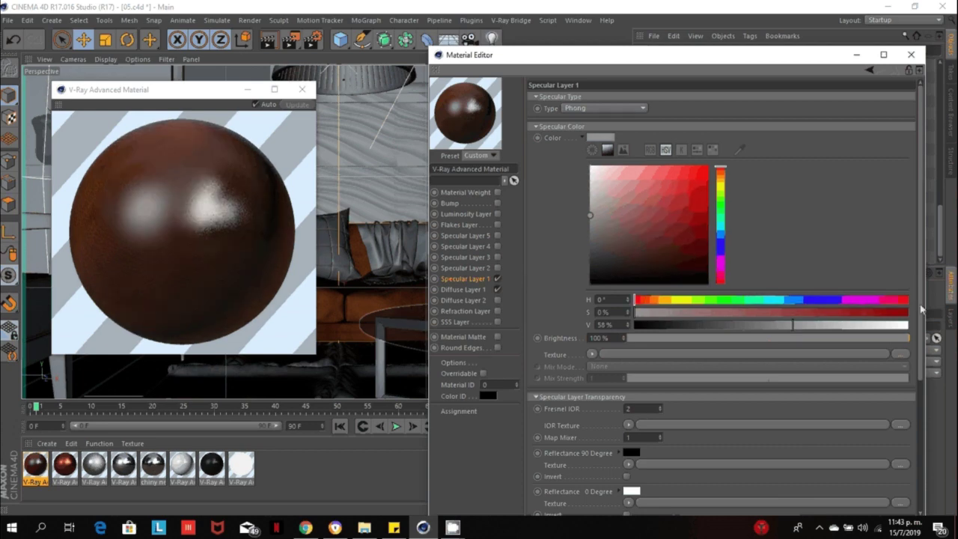
pyautogui.scroll(-5, 891, 417)
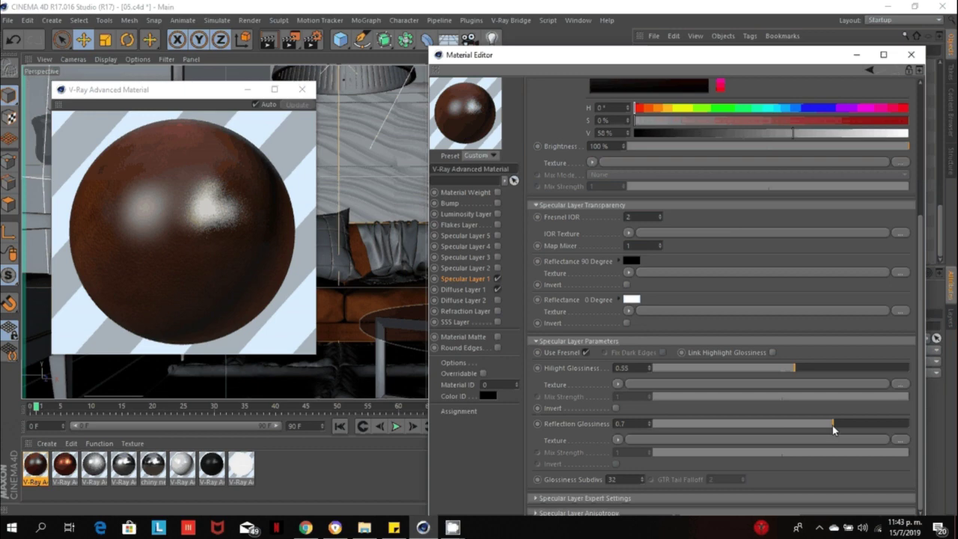
# Render the sofa region again to judge the leather with the darker specular color, and stop the render
pyautogui.click(290, 41)
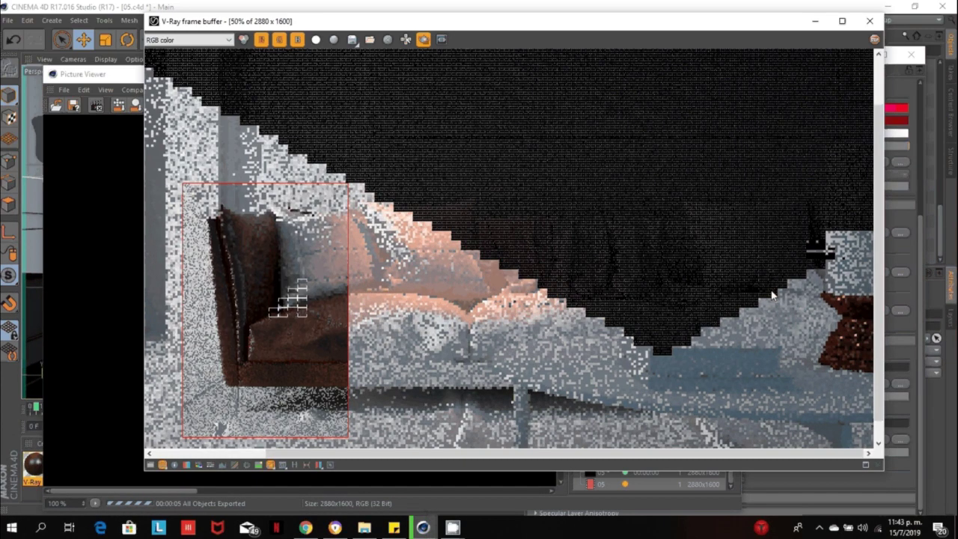
pyautogui.click(931, 386)
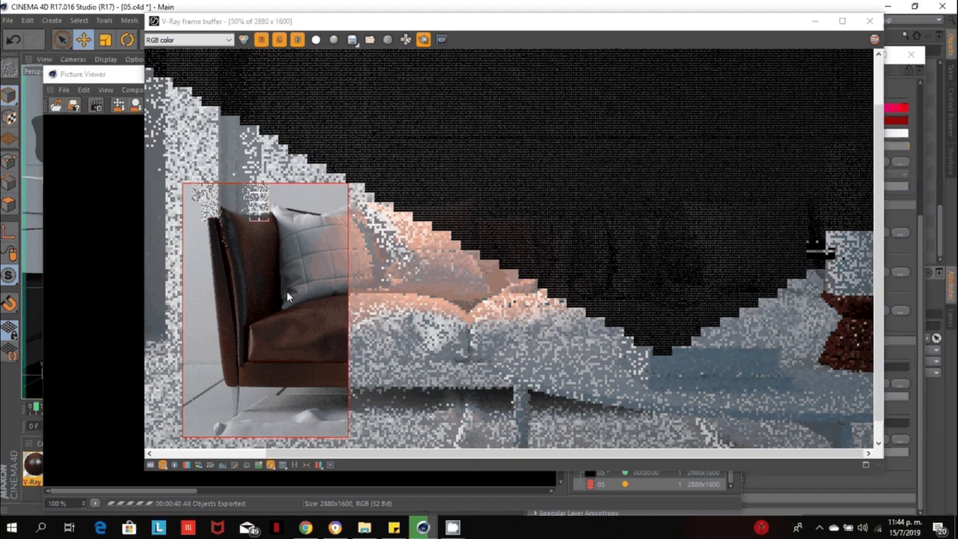
pyautogui.click(870, 22)
pyautogui.click(718, 78)
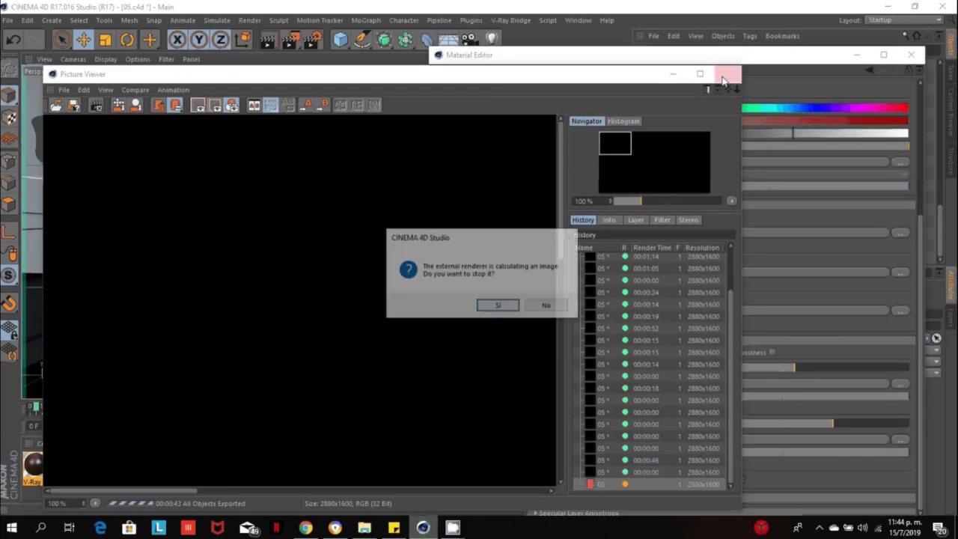
pyautogui.click(497, 305)
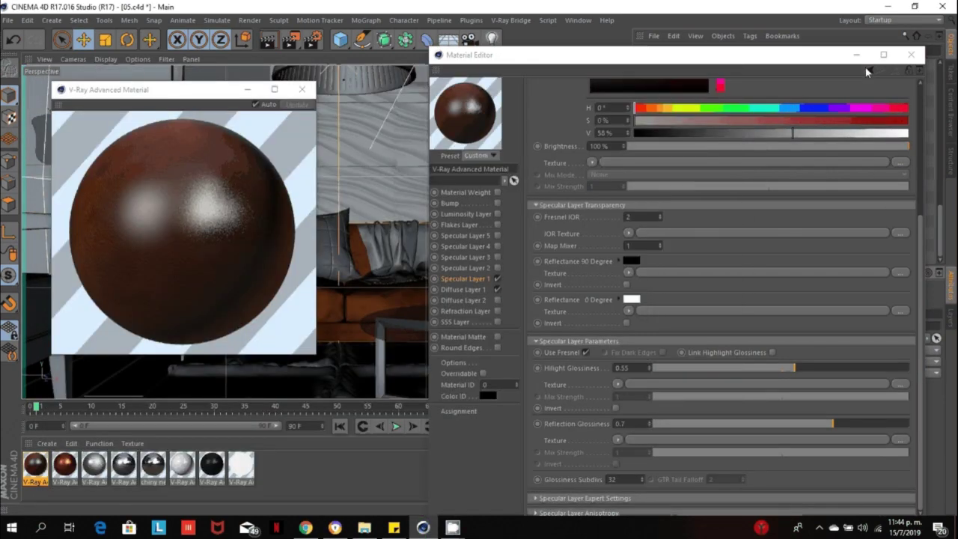
# Minimize the material editor, look through Camera.1 for the full room view, and close the enlarged material preview
pyautogui.click(855, 54)
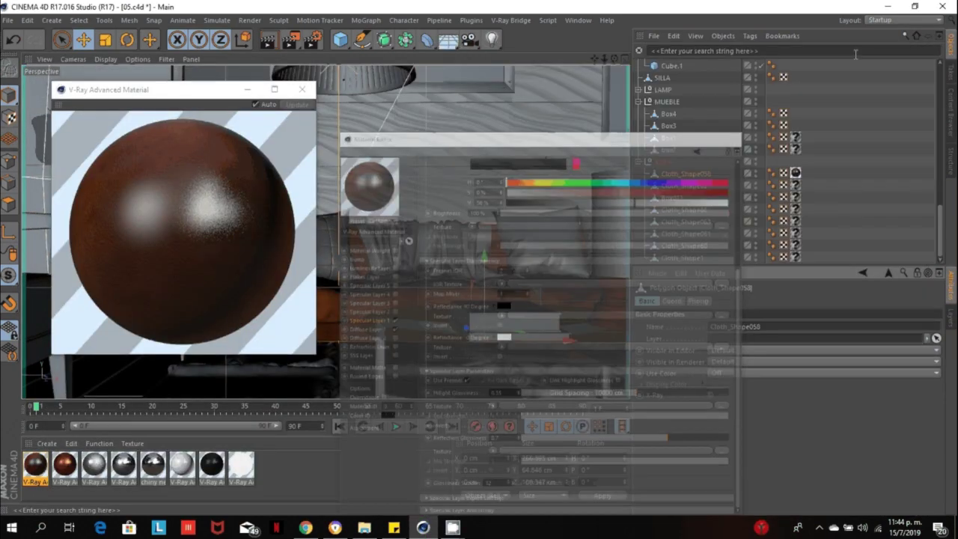
pyautogui.scroll(10, 759, 130)
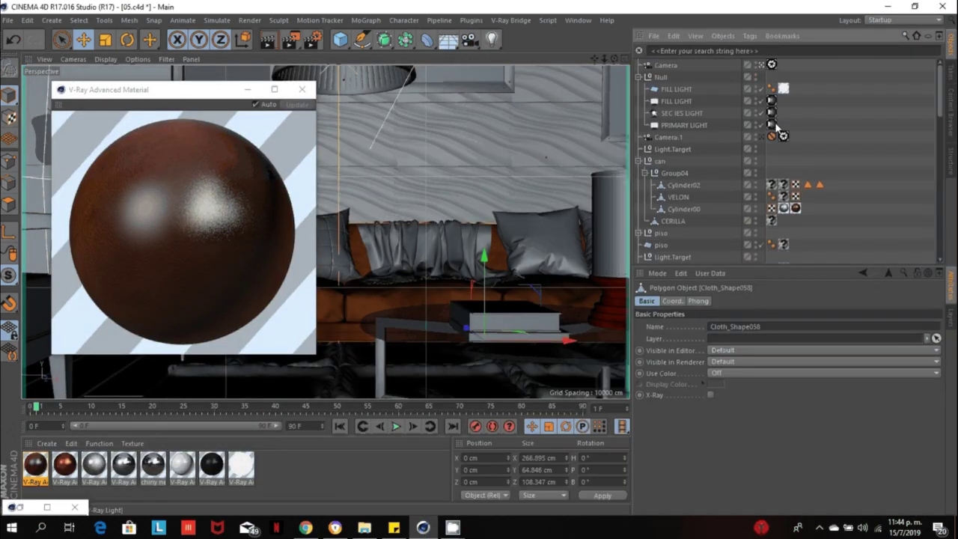
pyautogui.click(760, 137)
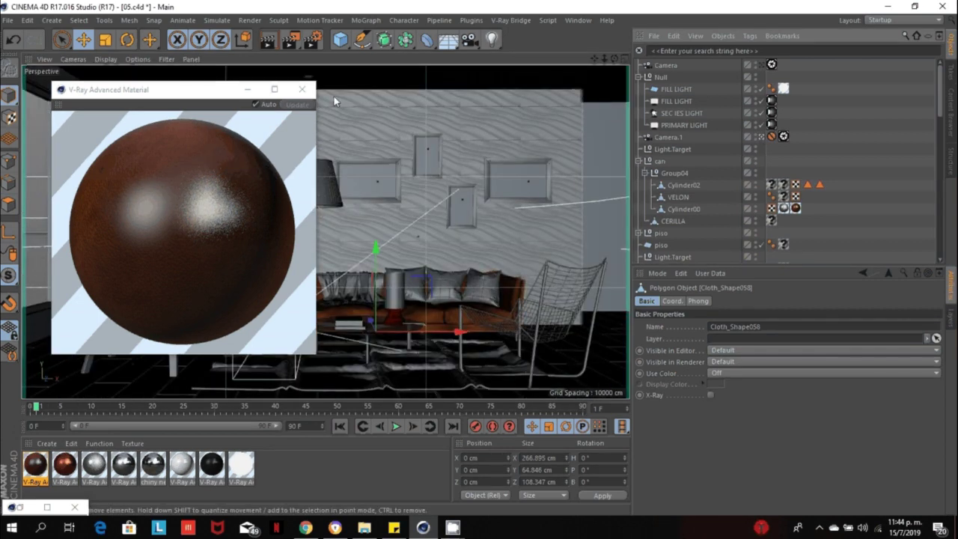
pyautogui.click(302, 90)
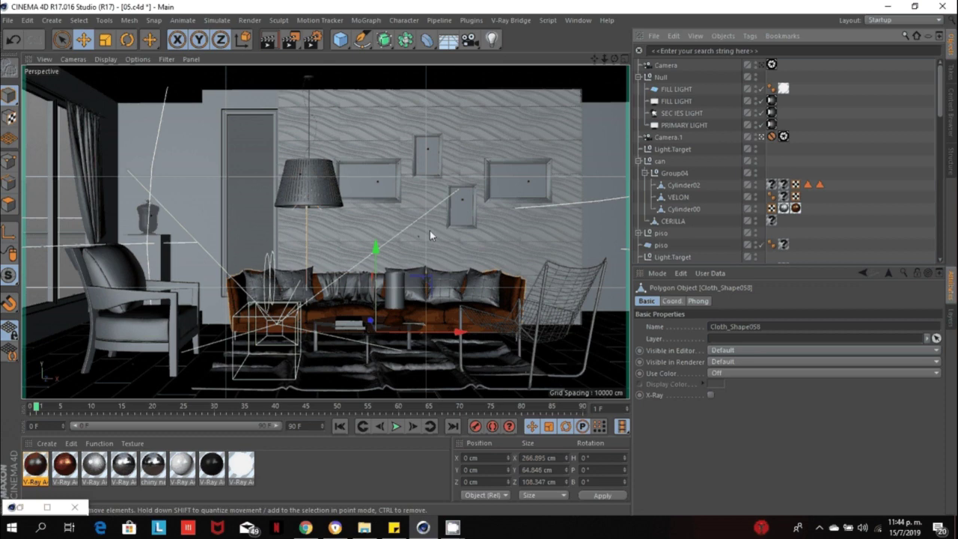
# Start a test render of the room through Camera.1 and stop it early
pyautogui.click(296, 44)
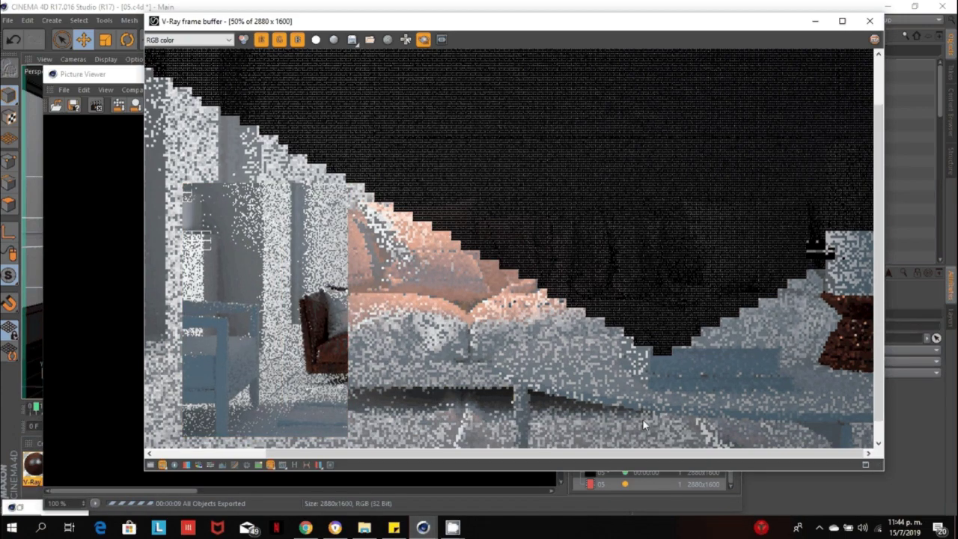
pyautogui.press('Escape')
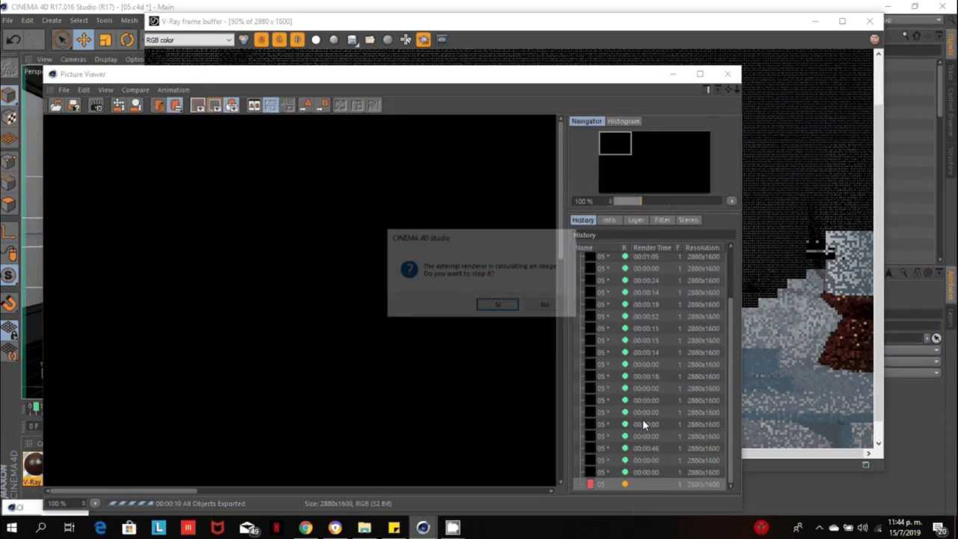
pyautogui.click(495, 306)
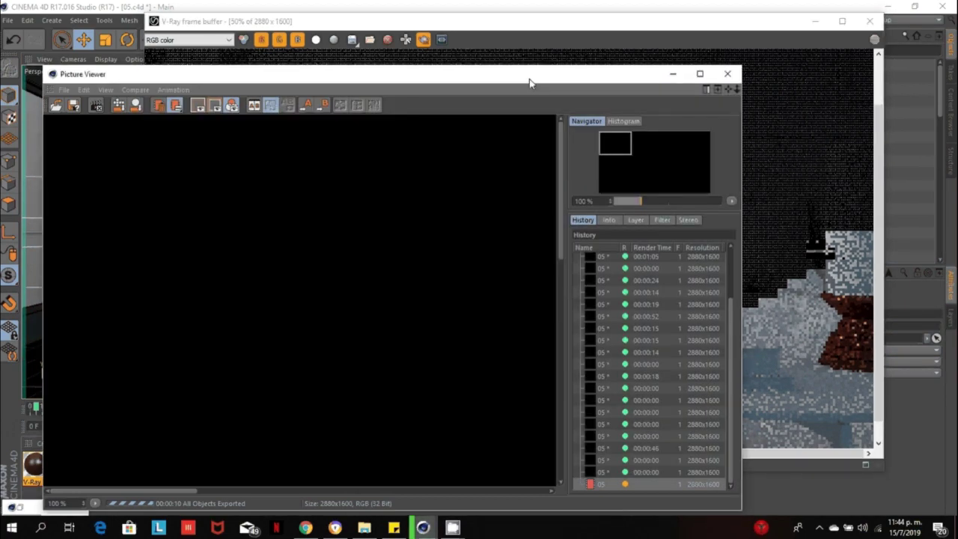